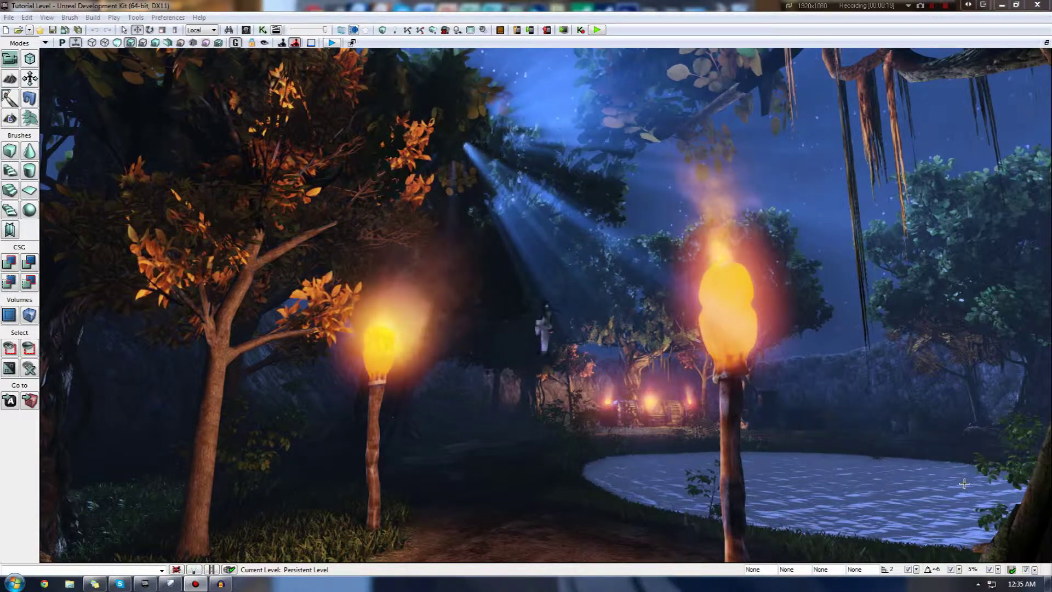
Step: Create a new SoundCue named TestSoundCue in MyPackage from the Content Browser
{"action": "right_click_drag", "start_coordinate": [824, 434], "coordinate": [792, 397]}
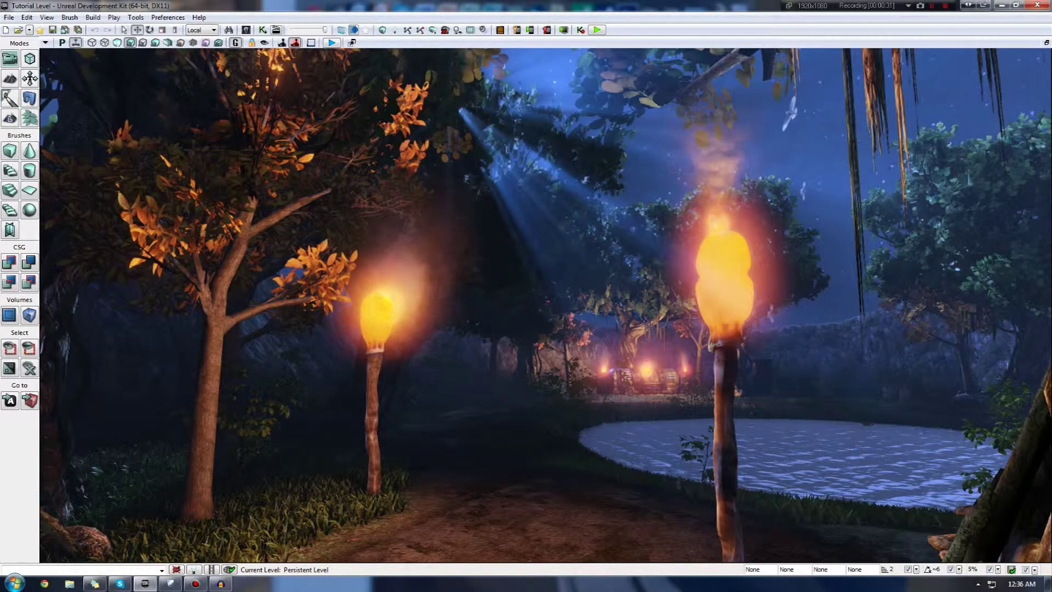
{"action": "key", "text": "alt+Tab"}
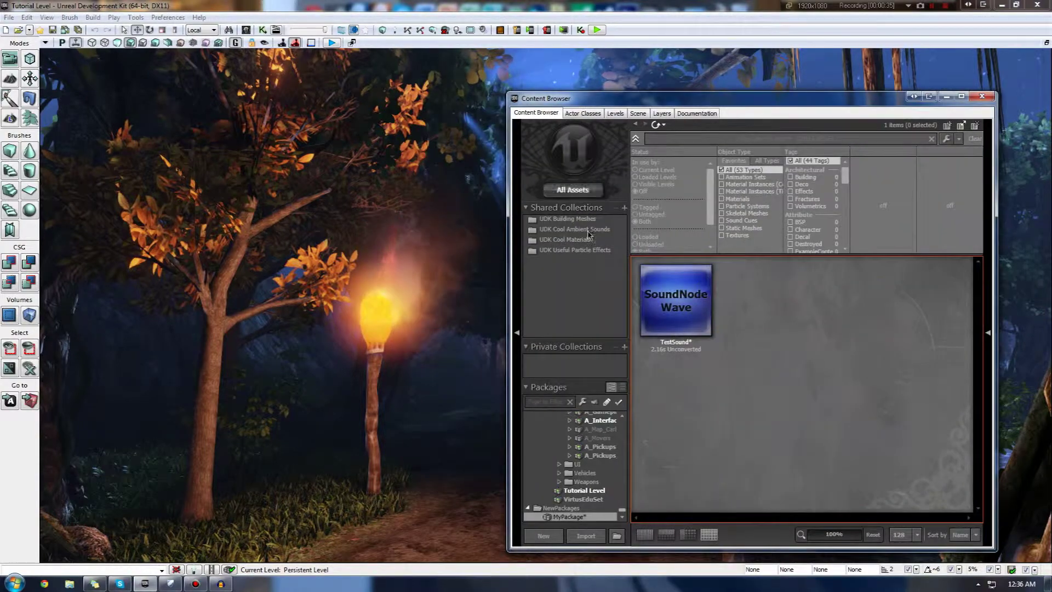
{"action": "right_click", "coordinate": [747, 310]}
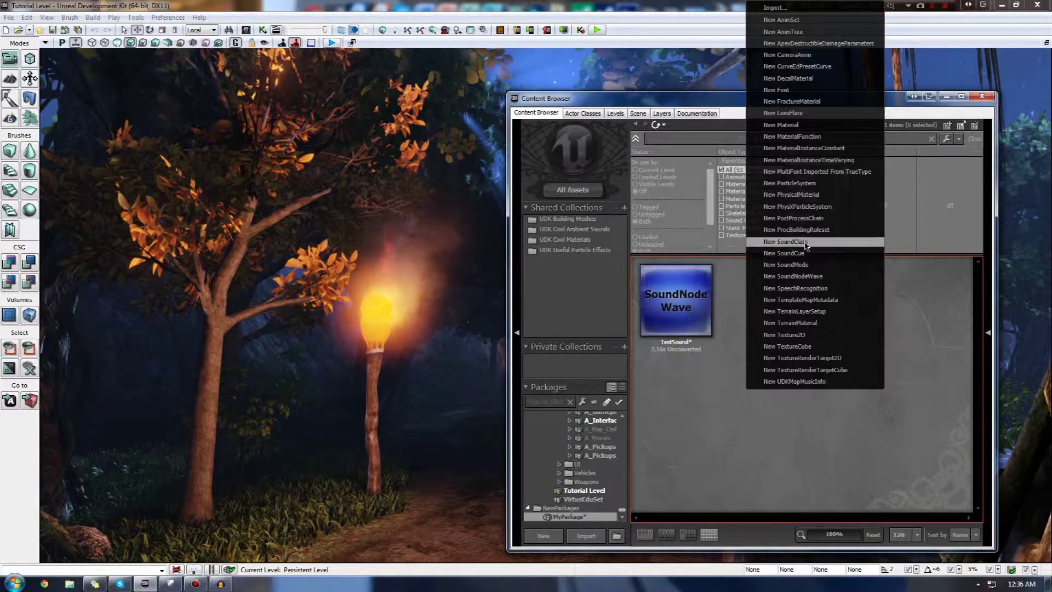
{"action": "left_click", "coordinate": [727, 279]}
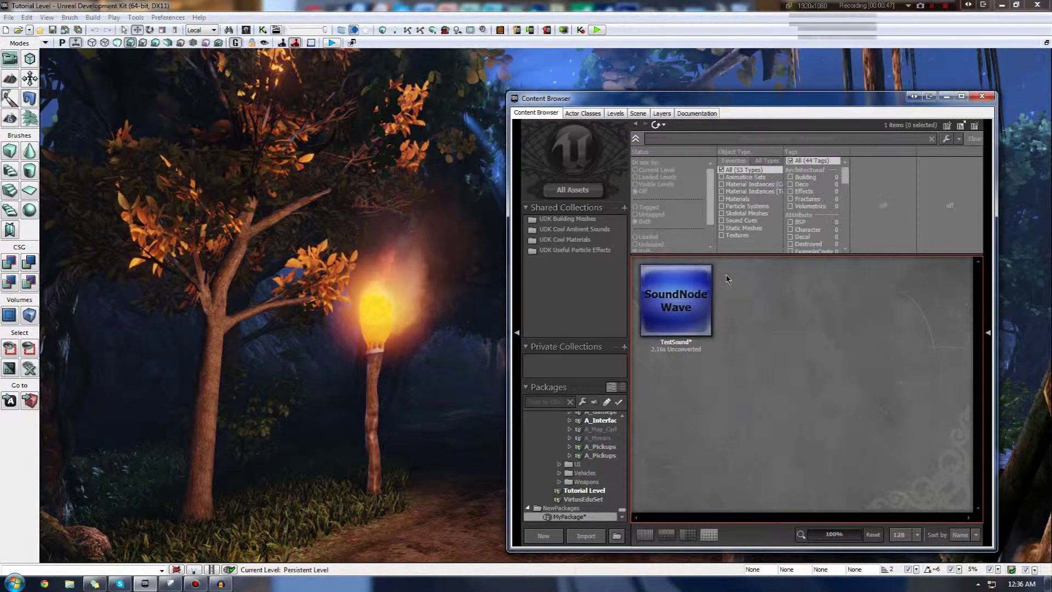
{"action": "right_click", "coordinate": [727, 279]}
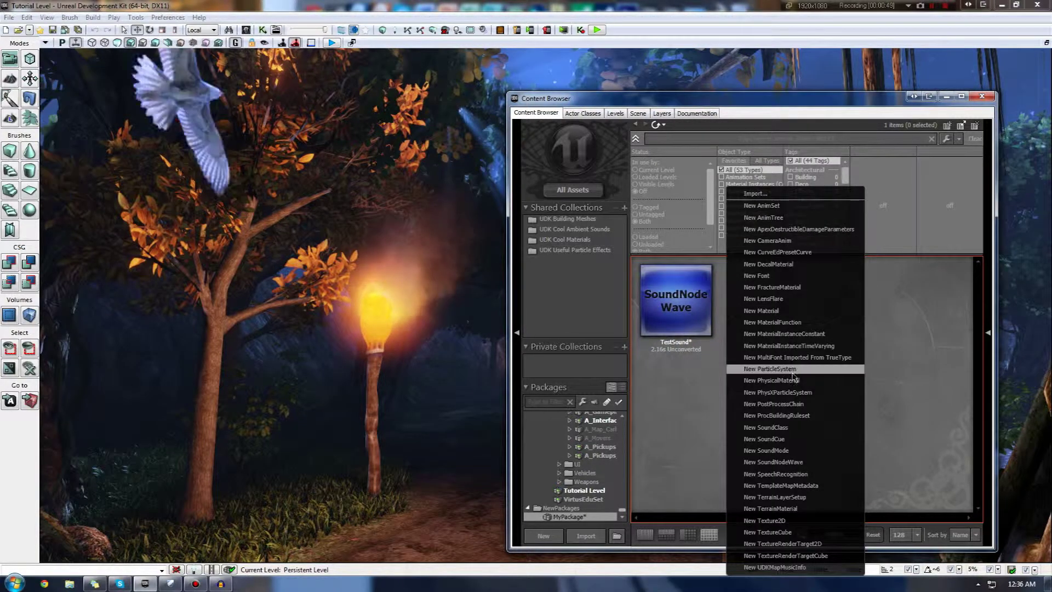
{"action": "left_click", "coordinate": [792, 440]}
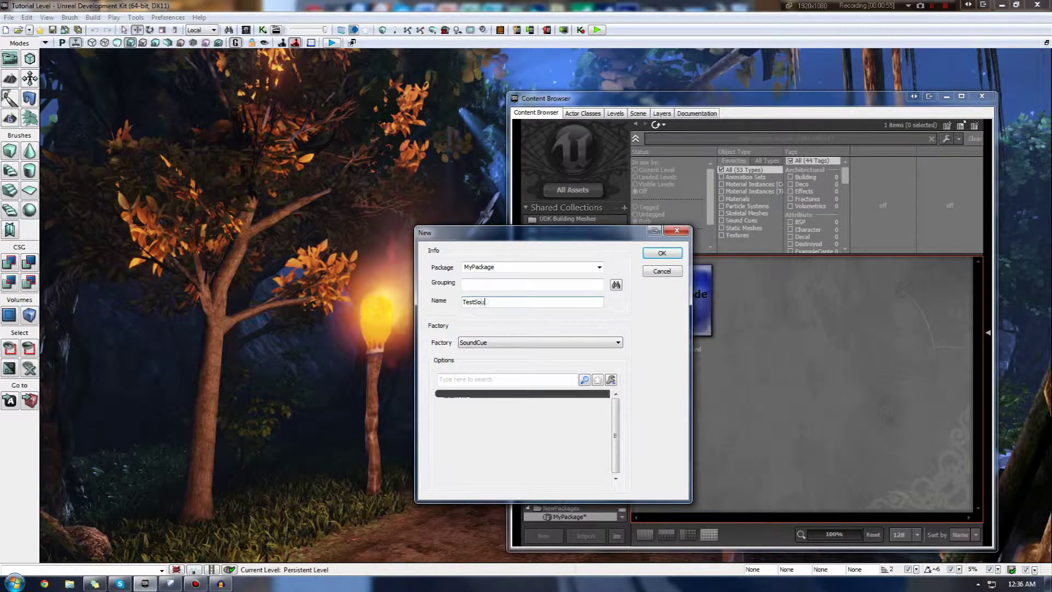
{"action": "type", "text": "TestSoundCue"}
{"action": "key", "text": "Return"}
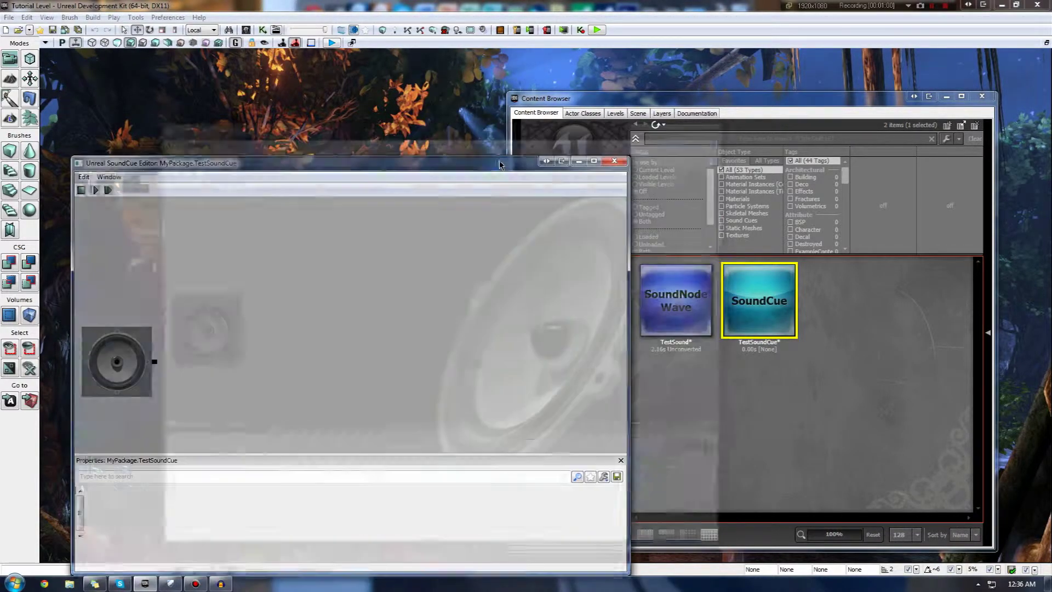
Step: Show TestSoundCue's properties (Volume 0.75, Pitch 1.0) with its editor placed over the Content Browser
{"action": "left_click_drag", "start_coordinate": [497, 163], "coordinate": [523, 132]}
{"action": "left_click", "coordinate": [183, 343]}
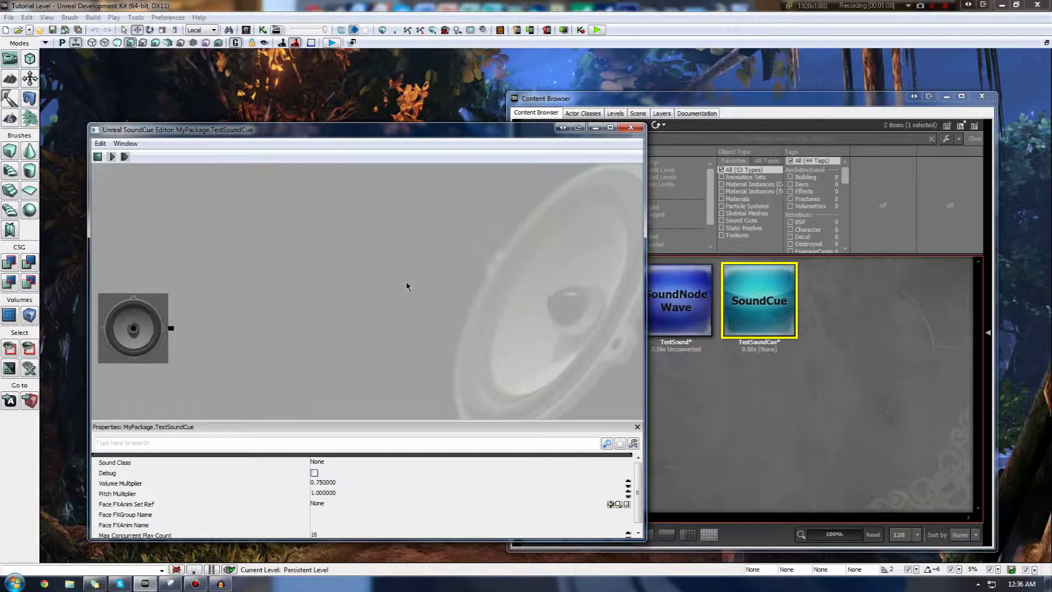
{"action": "left_click_drag", "start_coordinate": [266, 136], "coordinate": [634, 130]}
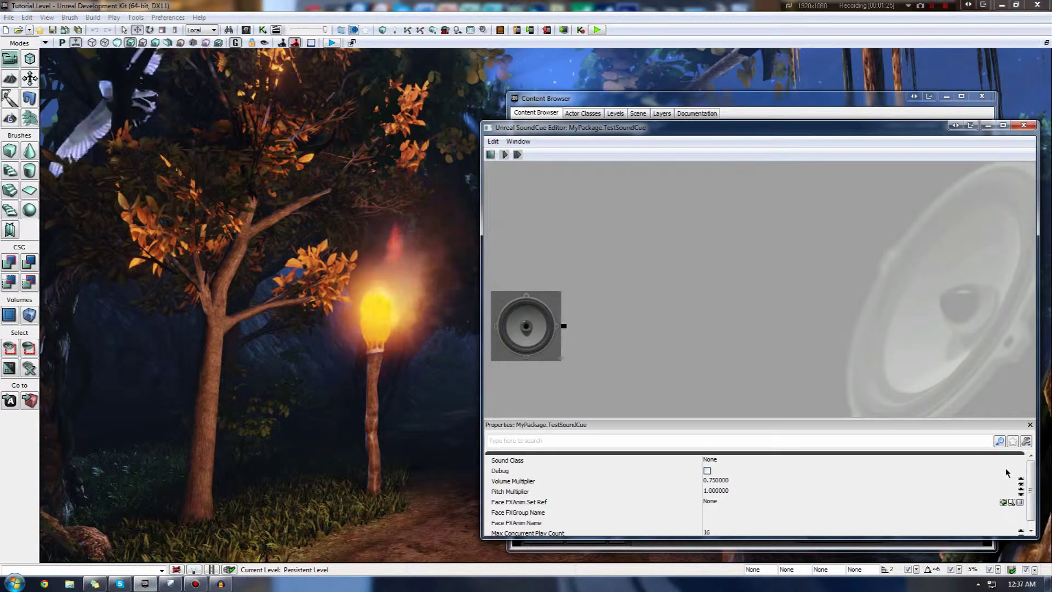
Step: Pan the graph and shift the unconnected speaker output node further right
{"action": "left_click_drag", "start_coordinate": [852, 216], "coordinate": [697, 262]}
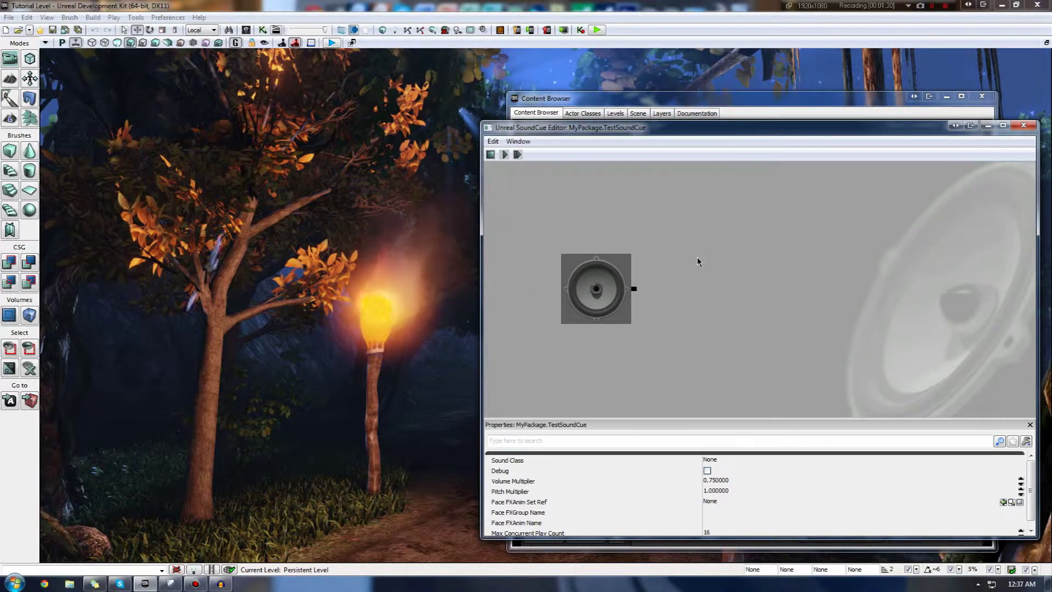
{"action": "right_click", "coordinate": [695, 262]}
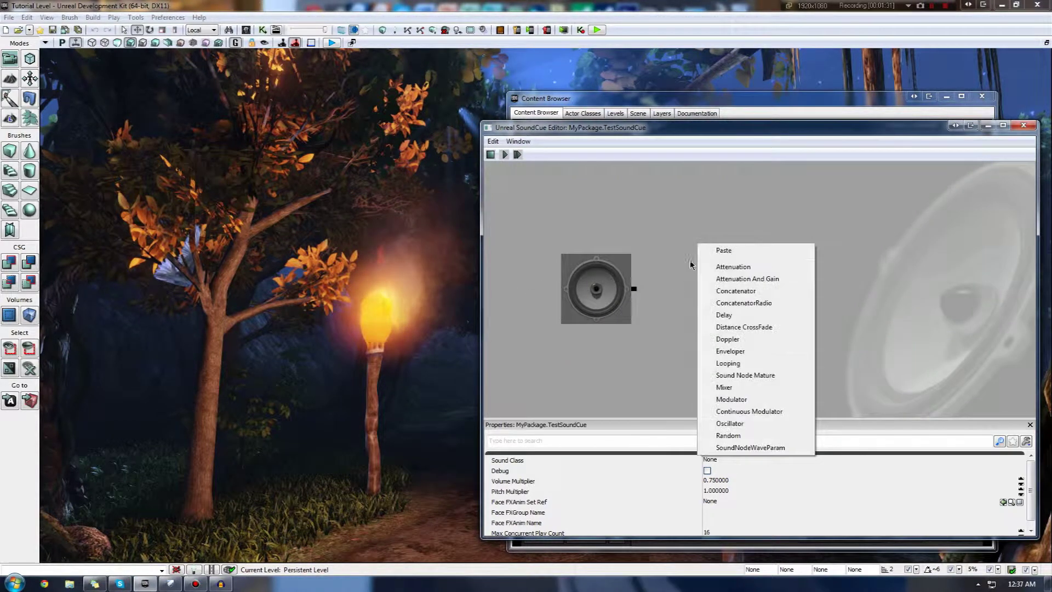
{"action": "left_click", "coordinate": [686, 267]}
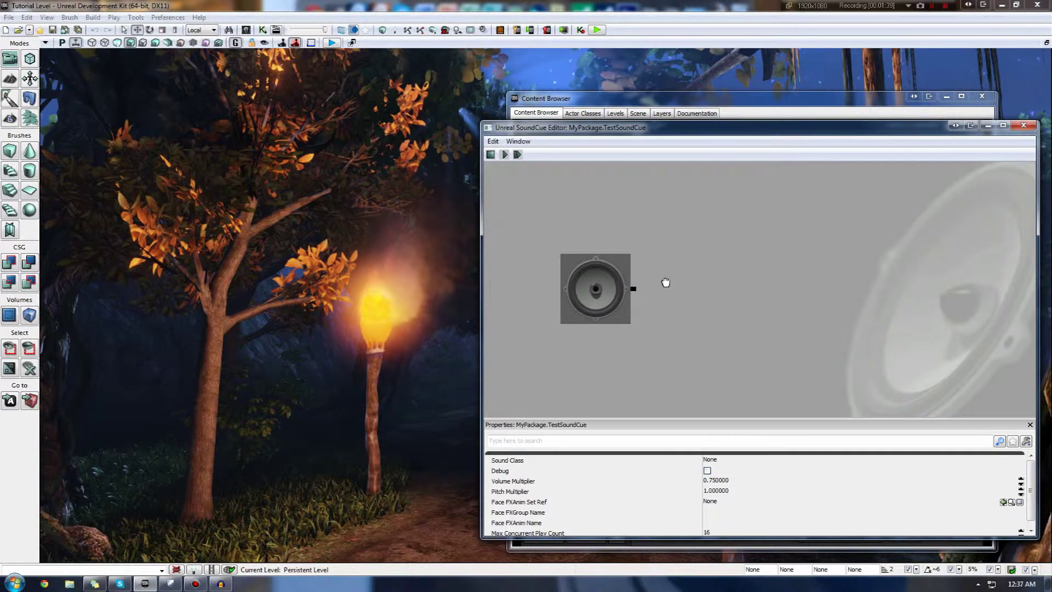
{"action": "left_click_drag", "start_coordinate": [616, 294], "coordinate": [649, 299]}
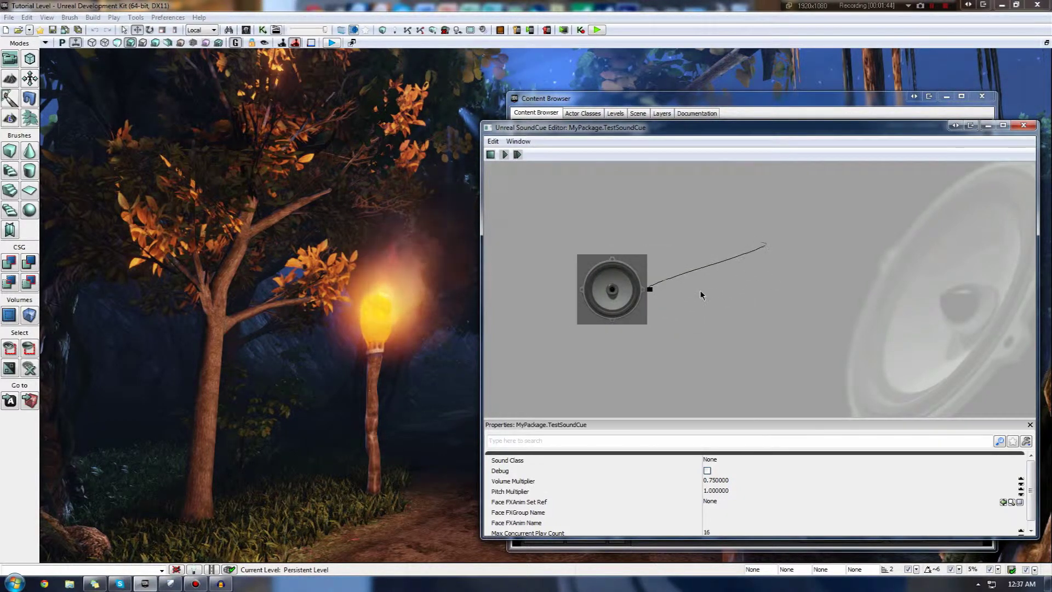
{"action": "left_click_drag", "start_coordinate": [737, 289], "coordinate": [729, 261]}
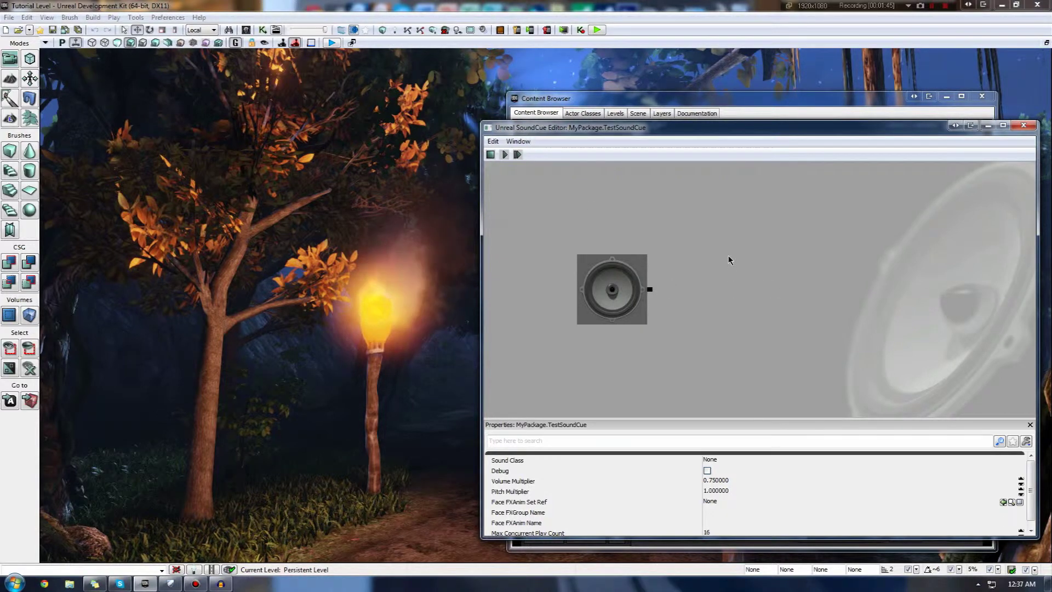
{"action": "left_click", "coordinate": [515, 142]}
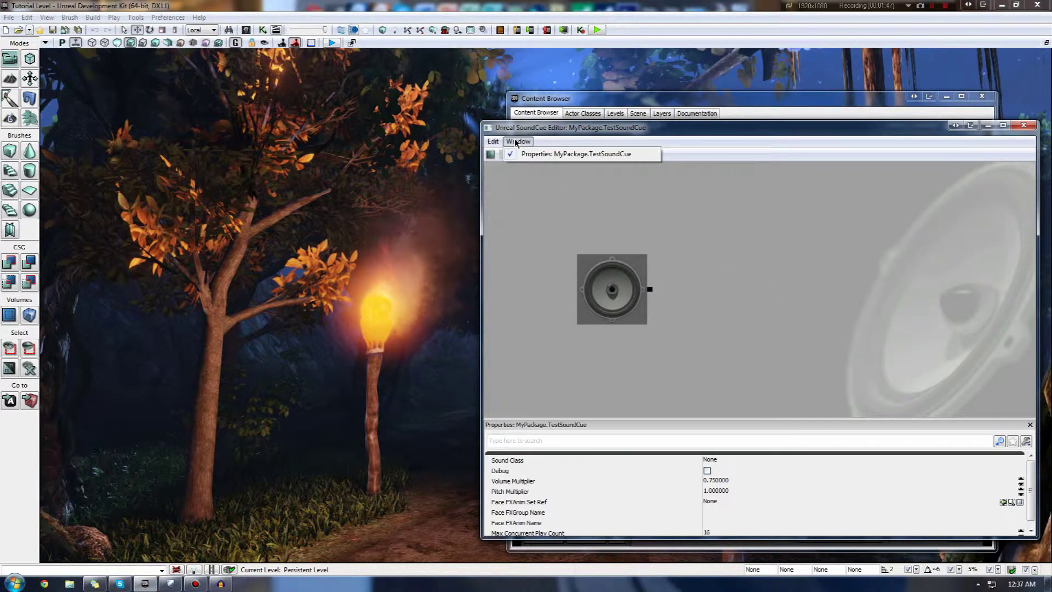
{"action": "mouse_move", "coordinate": [492, 142]}
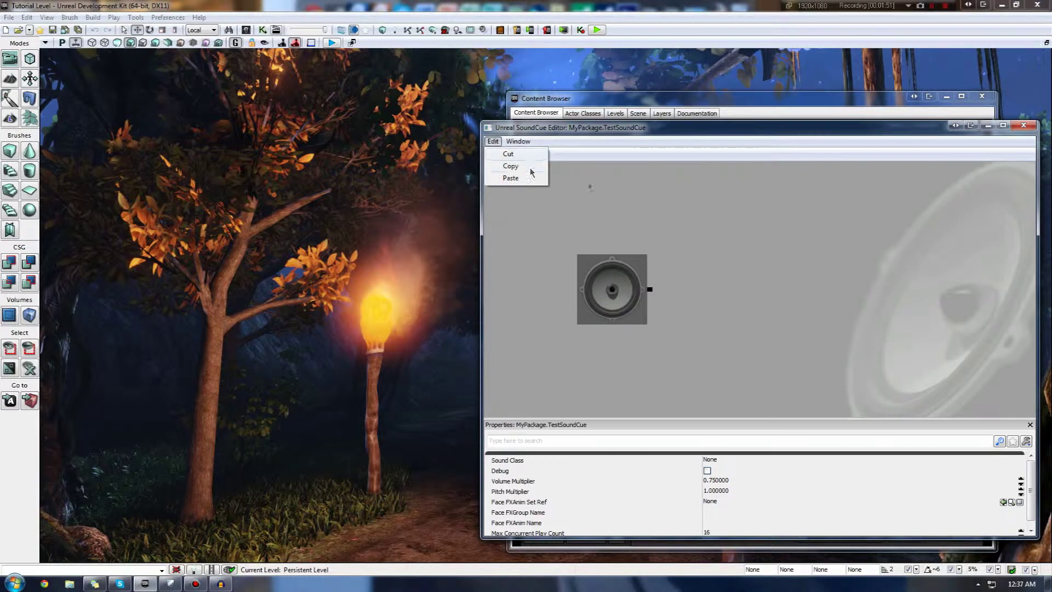
{"action": "left_click", "coordinate": [656, 186]}
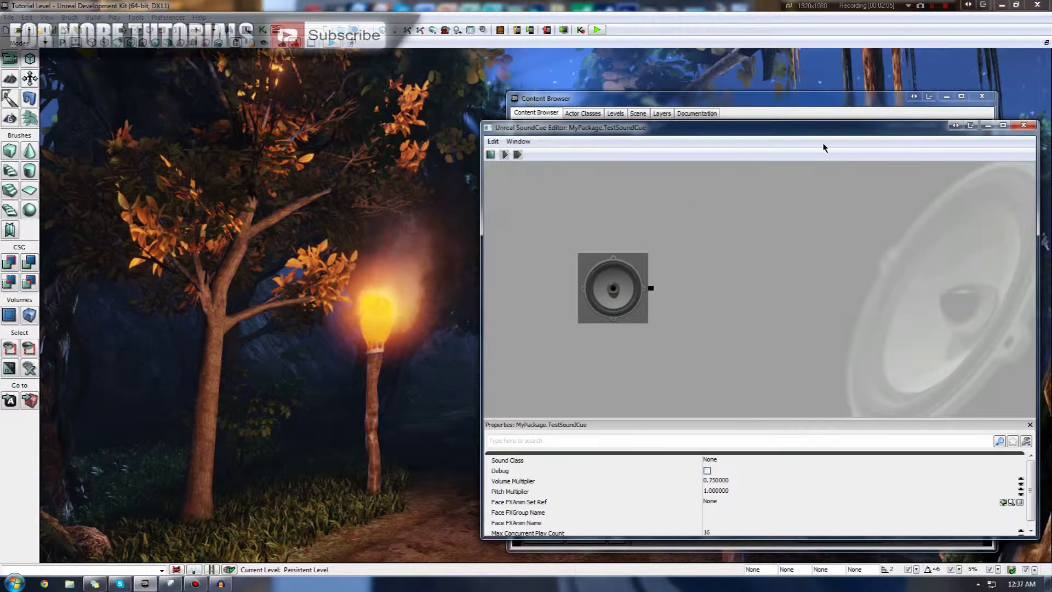
Step: Select the TestSound wave asset in the Content Browser, keeping the SoundCue Editor alongside
{"action": "left_click_drag", "start_coordinate": [816, 137], "coordinate": [488, 156]}
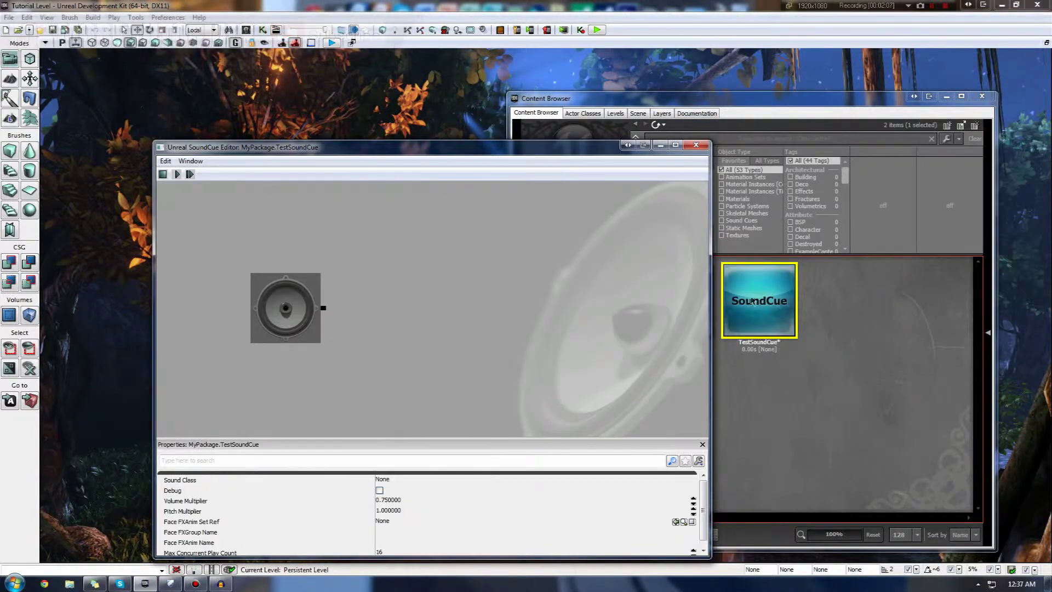
{"action": "left_click", "coordinate": [714, 324]}
{"action": "left_click", "coordinate": [711, 324]}
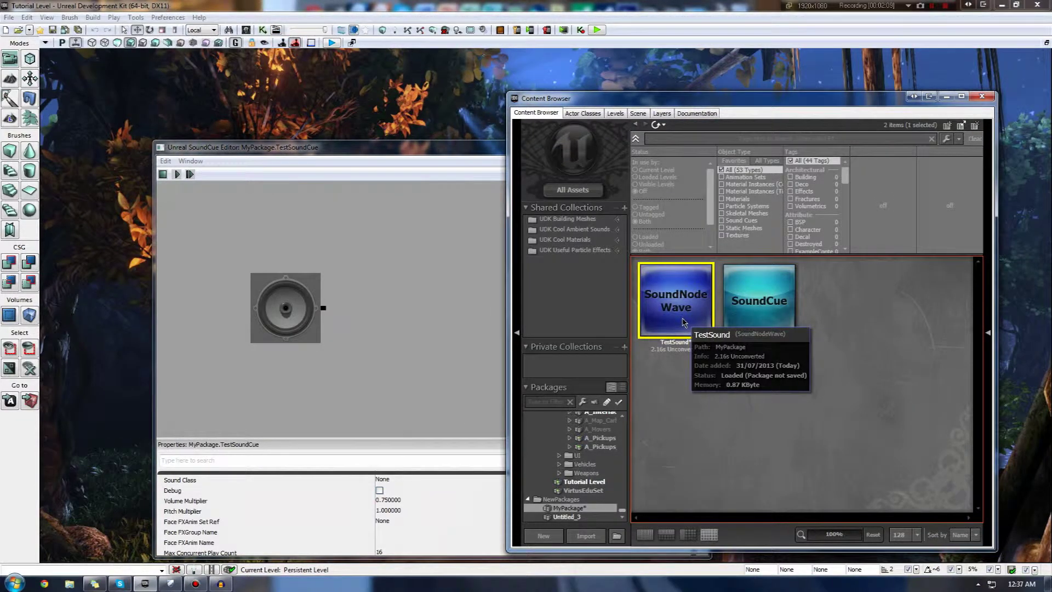
{"action": "left_click", "coordinate": [313, 245]}
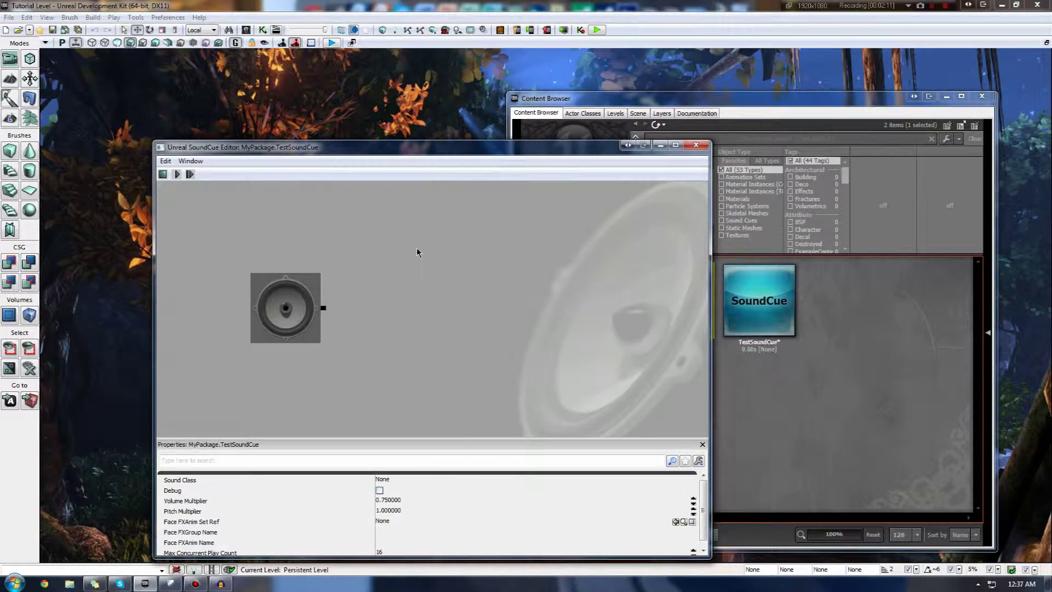
Step: Add a SoundNodeWave: TestSound node, wire it to the speaker output, and preview the 2.16 s cue
{"action": "right_click", "coordinate": [438, 253]}
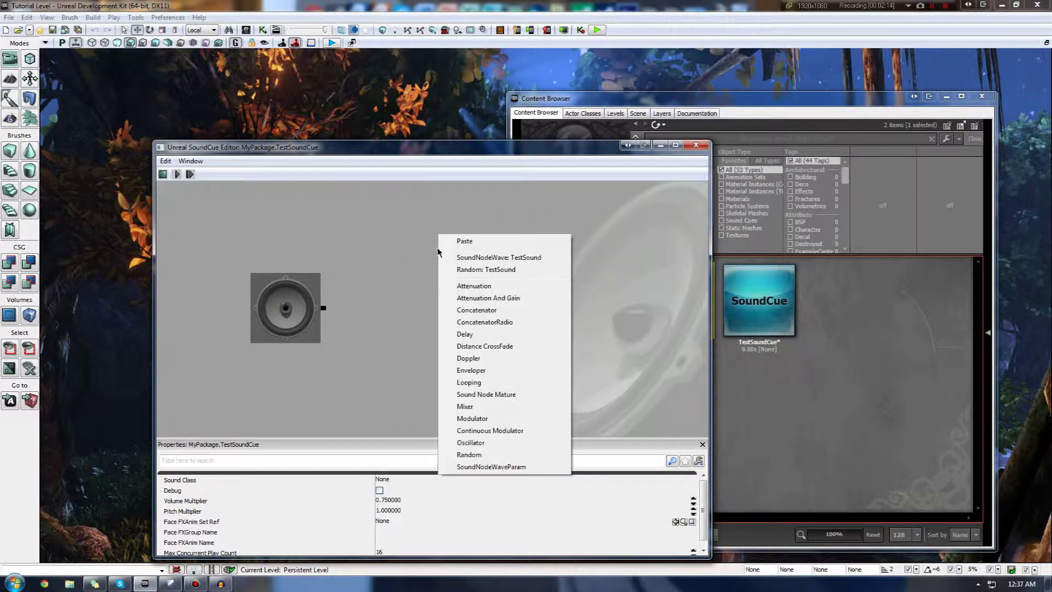
{"action": "left_click", "coordinate": [488, 244]}
{"action": "left_click", "coordinate": [749, 349]}
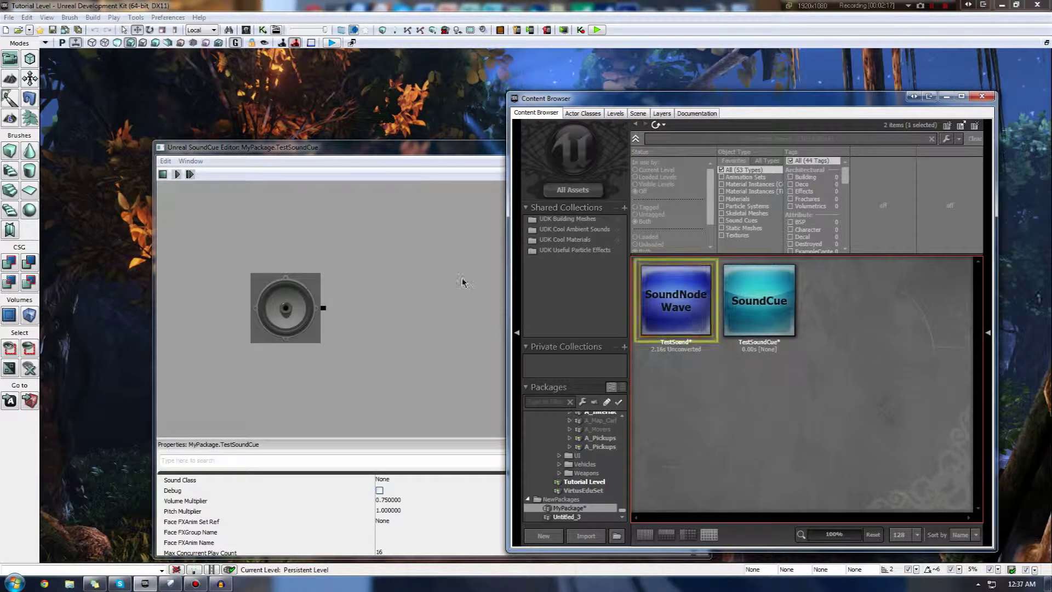
{"action": "left_click", "coordinate": [493, 296]}
{"action": "right_click", "coordinate": [446, 277]}
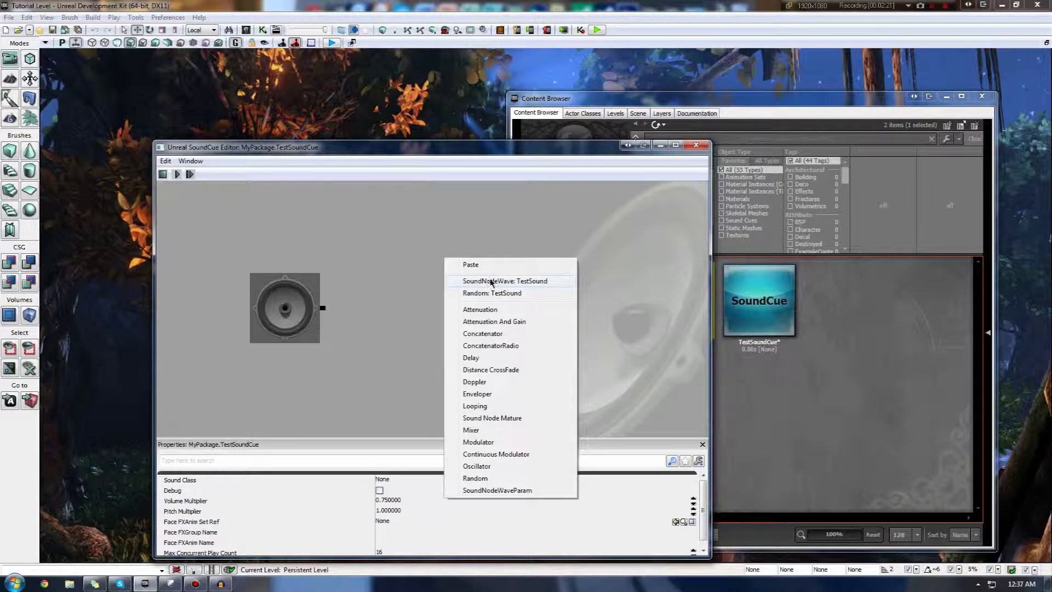
{"action": "left_click", "coordinate": [490, 281]}
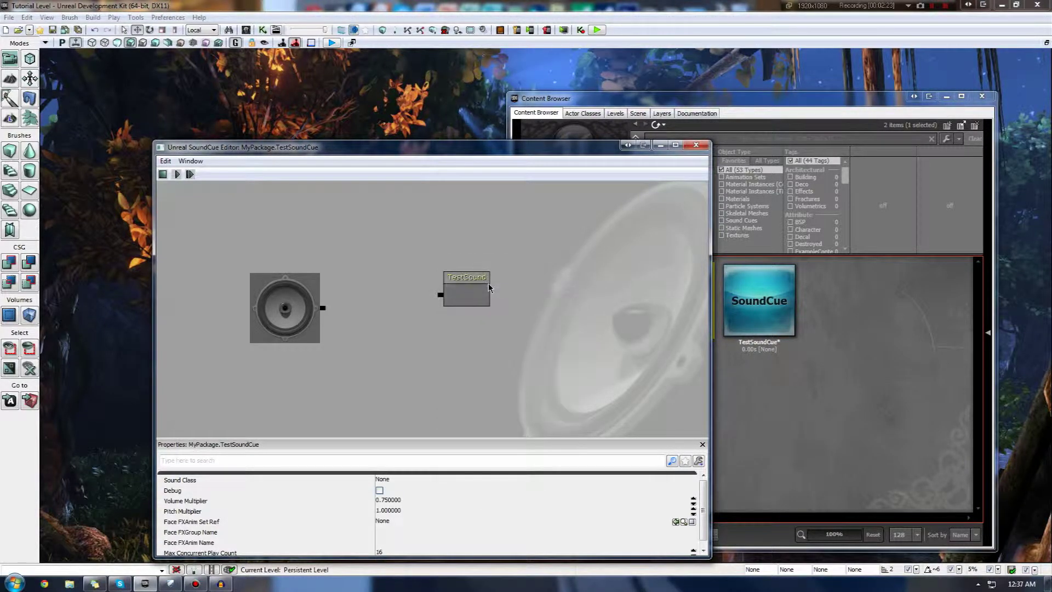
{"action": "left_click_drag", "start_coordinate": [441, 296], "coordinate": [323, 308]}
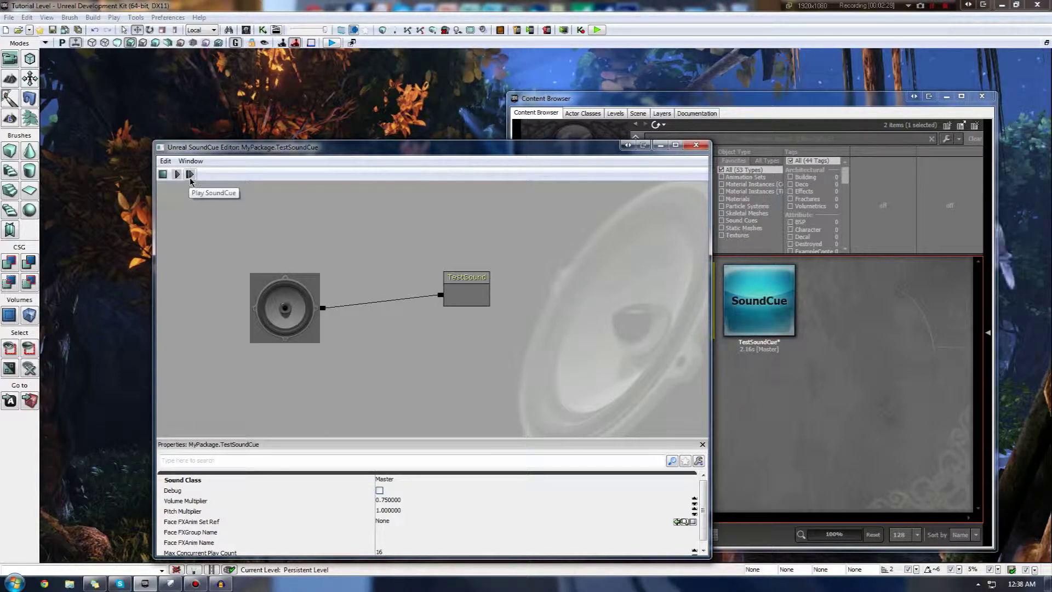
{"action": "left_click", "coordinate": [190, 176]}
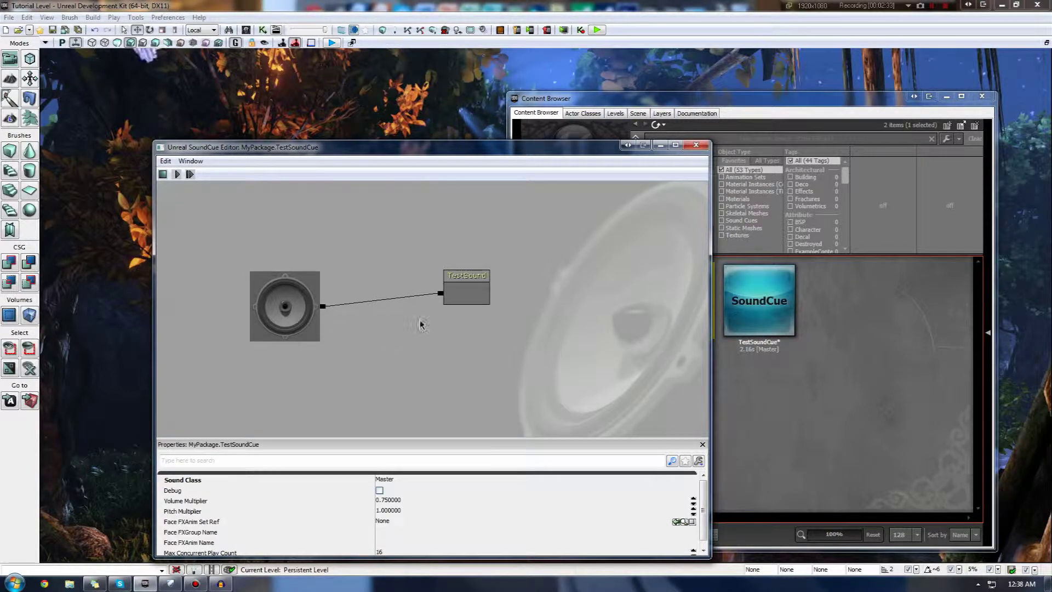
Step: Delete the TestSound wave node so only the speaker output remains on the canvas
{"action": "left_click", "coordinate": [461, 298]}
{"action": "right_click", "coordinate": [455, 301]}
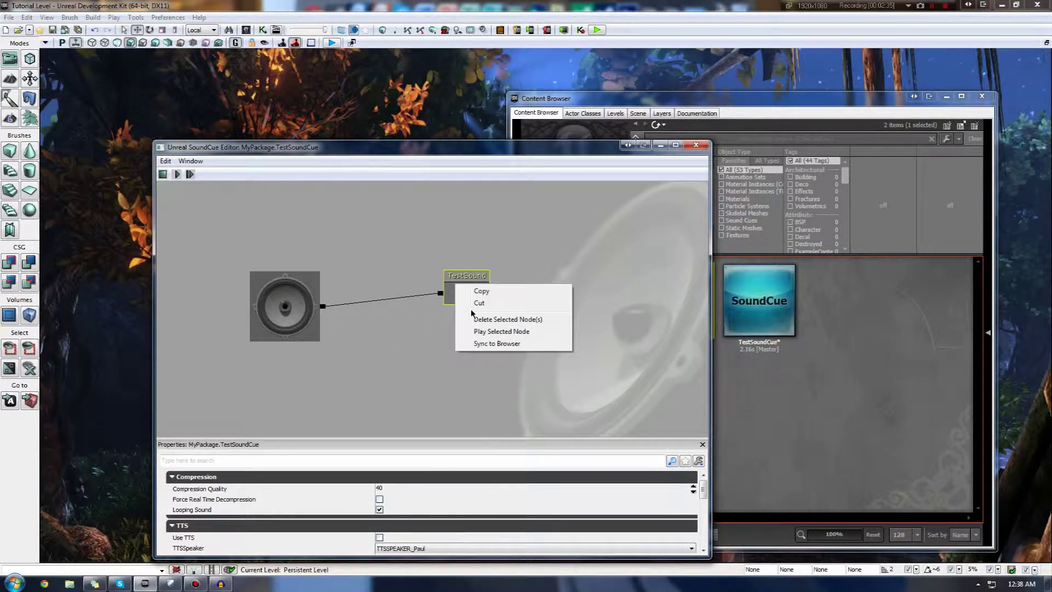
{"action": "left_click", "coordinate": [597, 264]}
{"action": "left_click", "coordinate": [597, 266]}
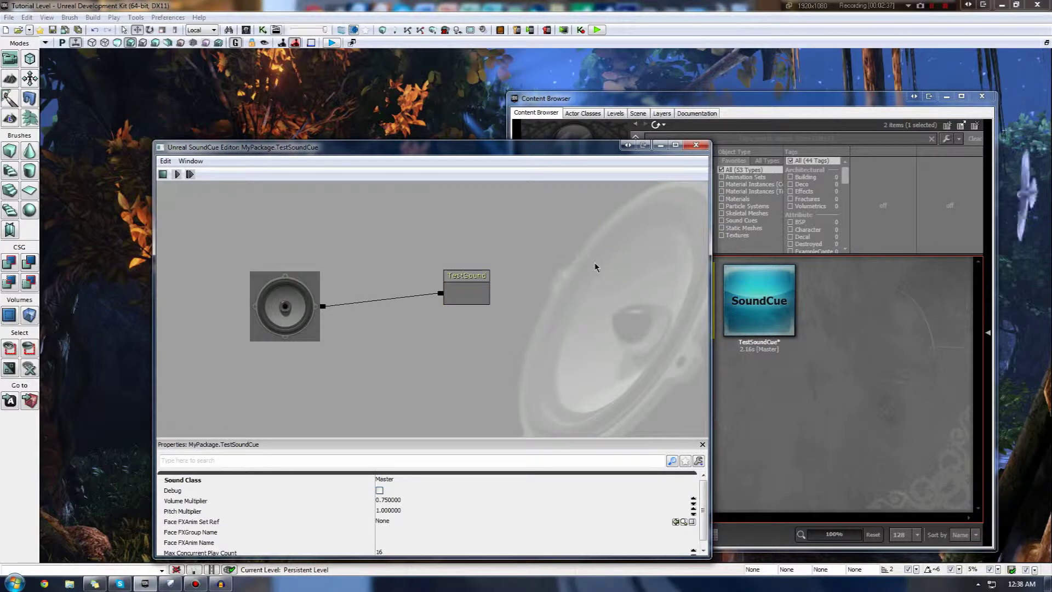
{"action": "left_click", "coordinate": [454, 300]}
{"action": "key", "text": "Delete"}
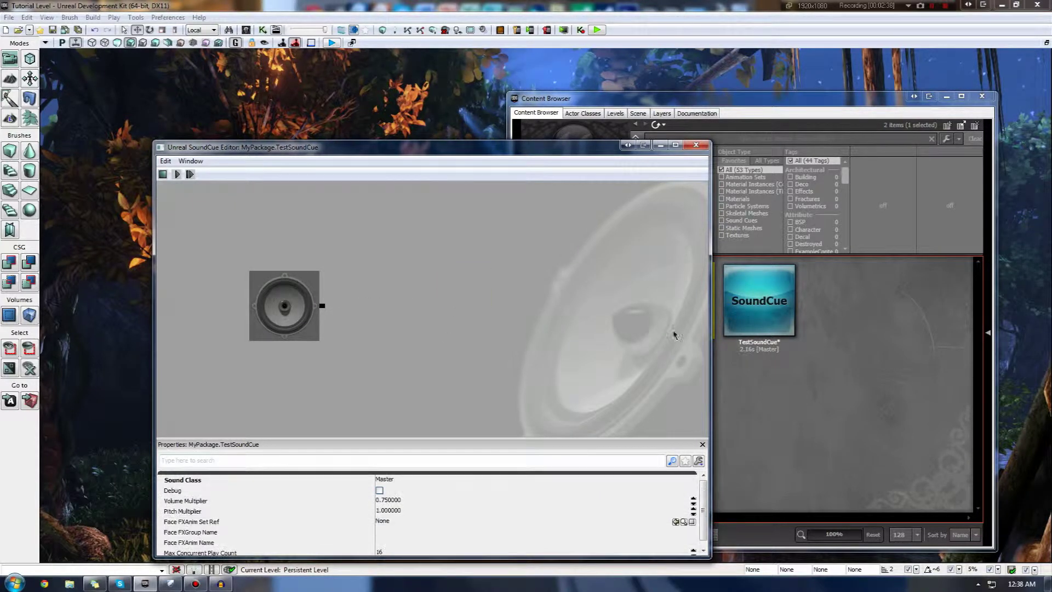
{"action": "left_click", "coordinate": [716, 320]}
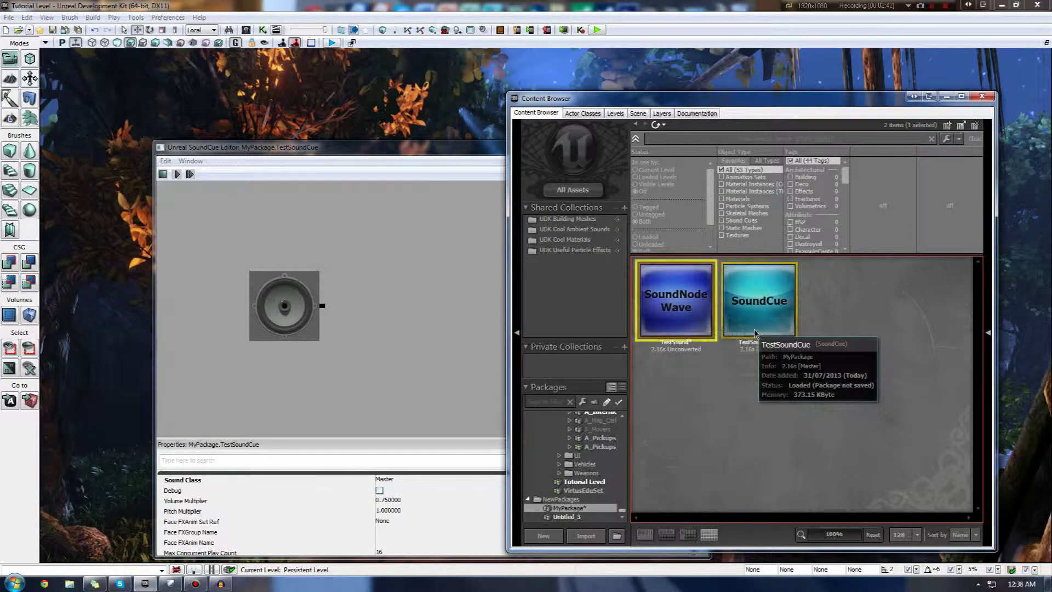
Step: Add a fresh, unconnected SoundNodeWave: TestSound node beside the speaker output
{"action": "right_click", "coordinate": [470, 316]}
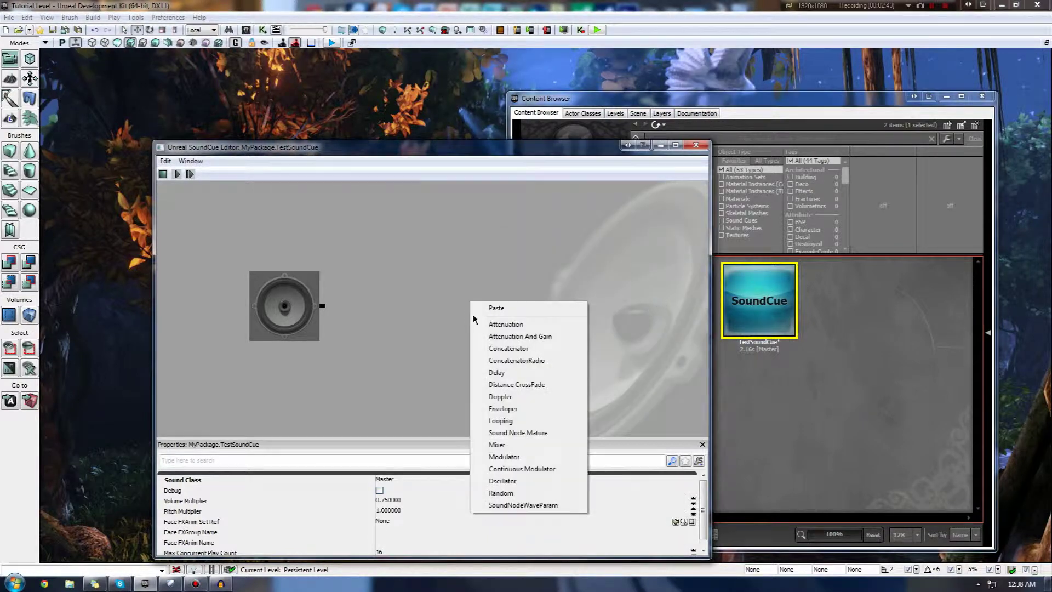
{"action": "left_click", "coordinate": [777, 335]}
{"action": "left_click", "coordinate": [501, 258]}
{"action": "right_click", "coordinate": [499, 242]}
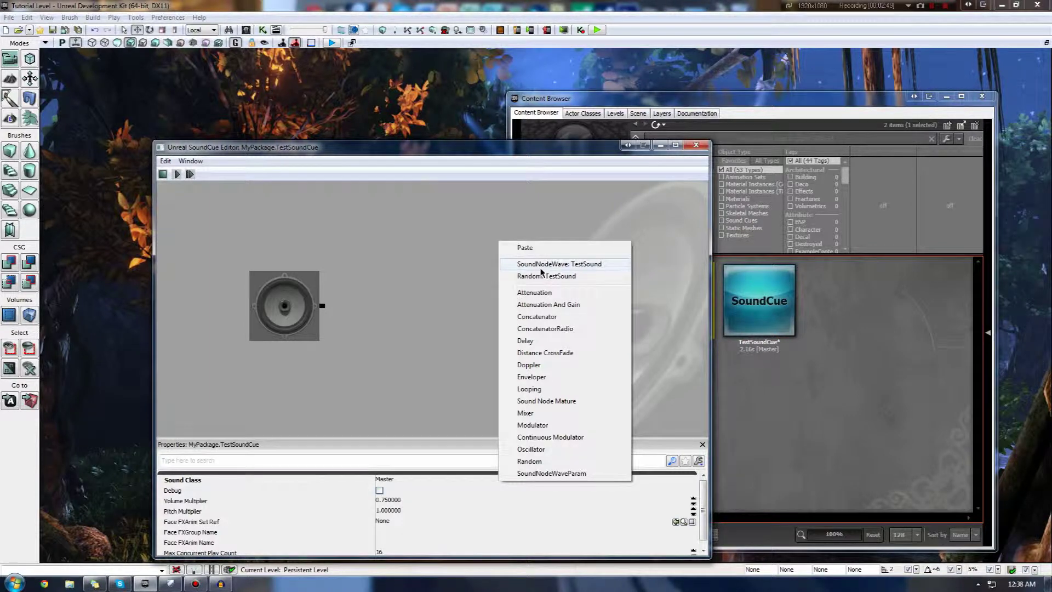
{"action": "left_click", "coordinate": [541, 268]}
{"action": "right_click", "coordinate": [442, 269]}
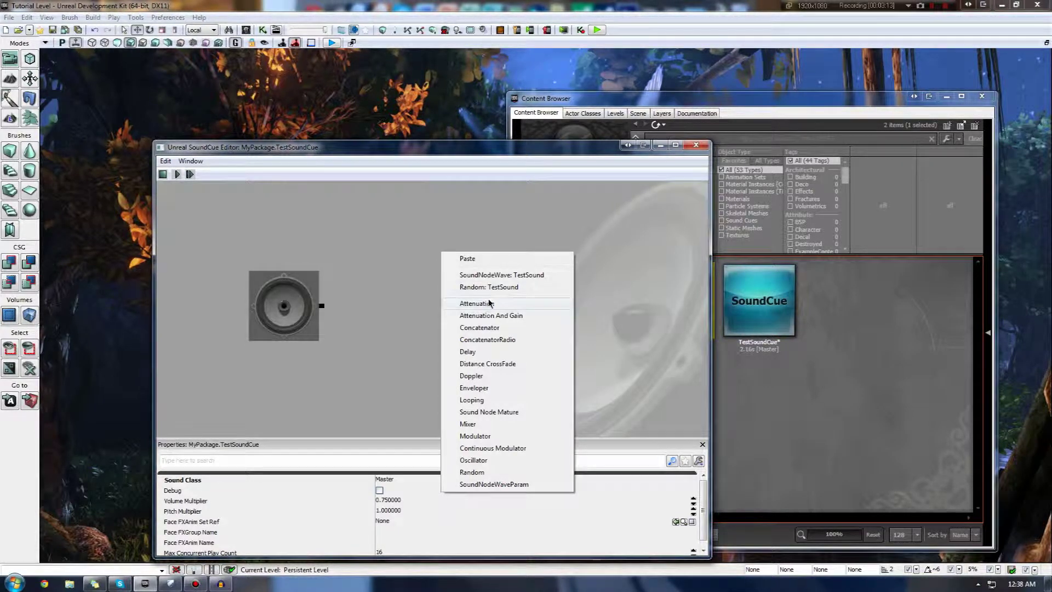
{"action": "left_click", "coordinate": [497, 331]}
{"action": "left_click", "coordinate": [473, 293]}
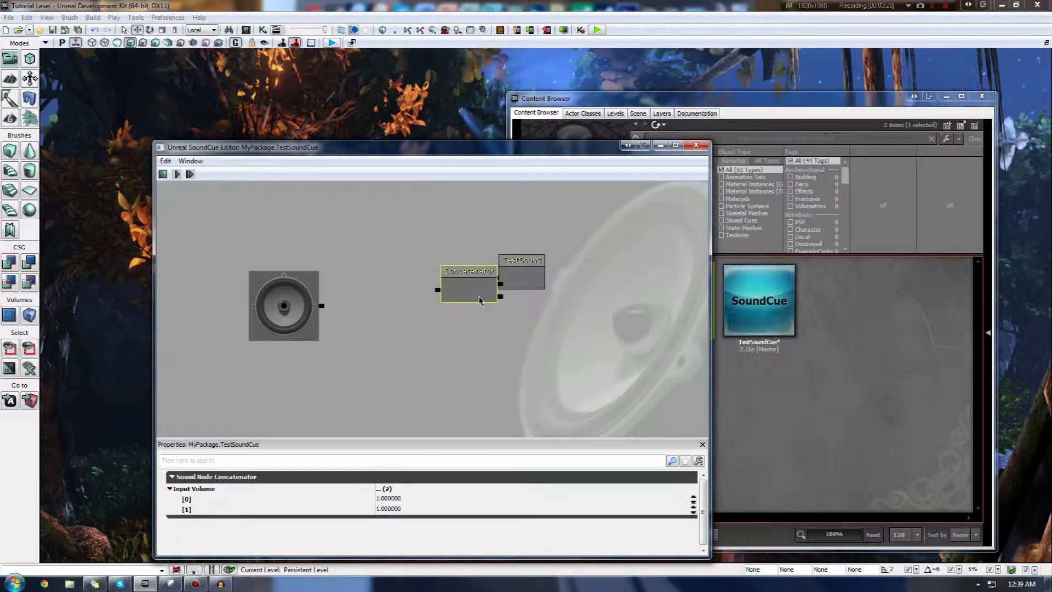
{"action": "left_click_drag", "start_coordinate": [473, 293], "coordinate": [430, 317]}
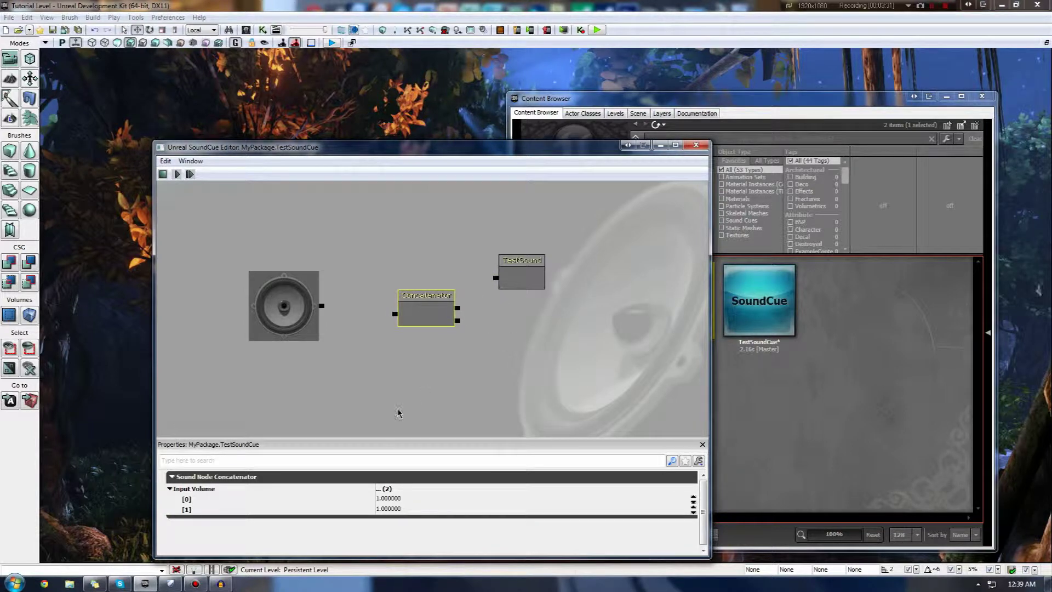
{"action": "left_click", "coordinate": [364, 345]}
{"action": "left_click_drag", "start_coordinate": [395, 315], "coordinate": [327, 318]}
{"action": "left_click", "coordinate": [403, 310]}
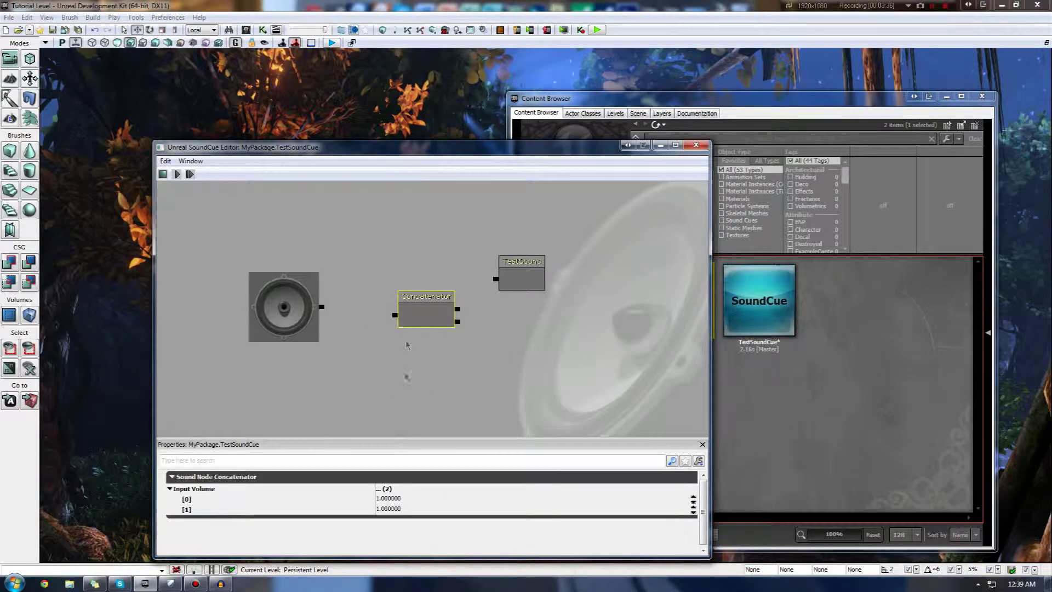
{"action": "left_click", "coordinate": [391, 499]}
{"action": "left_click", "coordinate": [395, 510]}
{"action": "left_click", "coordinate": [389, 499]}
{"action": "left_click_drag", "start_coordinate": [395, 314], "coordinate": [322, 308]}
{"action": "left_click", "coordinate": [426, 319]}
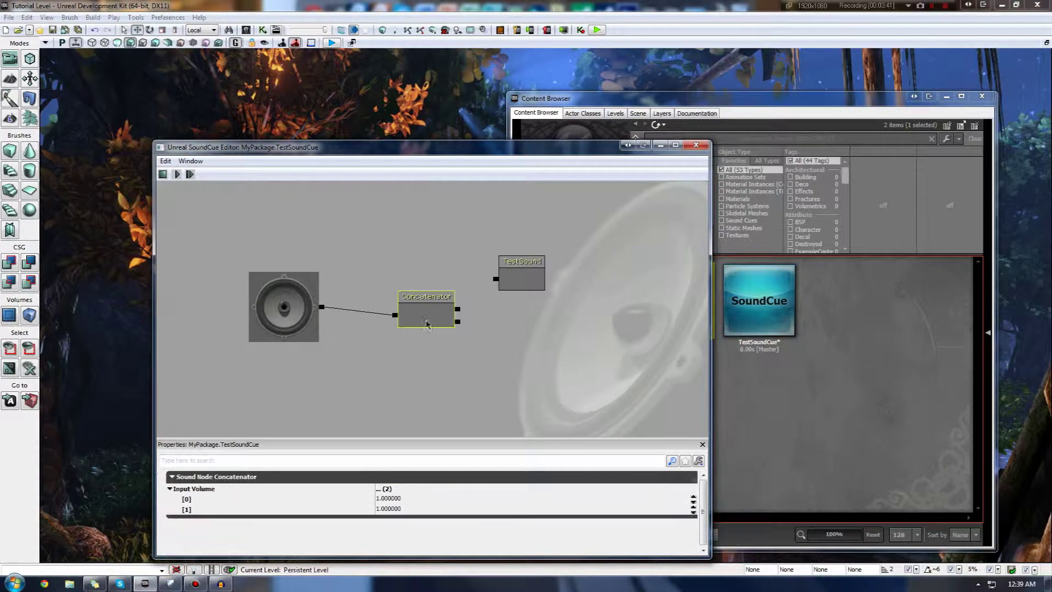
{"action": "left_click_drag", "start_coordinate": [457, 309], "coordinate": [496, 279]}
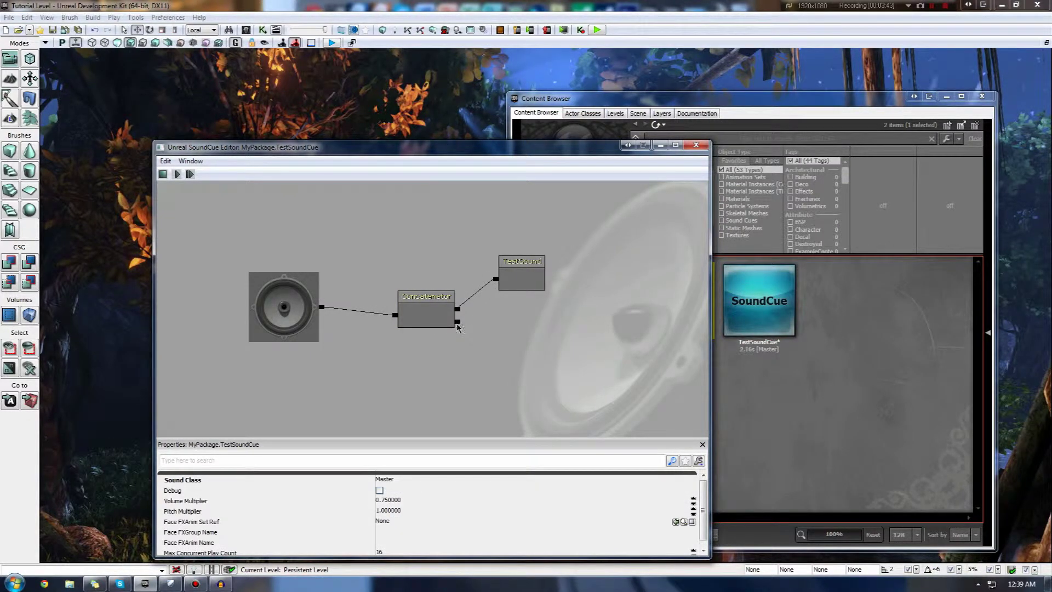
{"action": "left_click", "coordinate": [421, 320]}
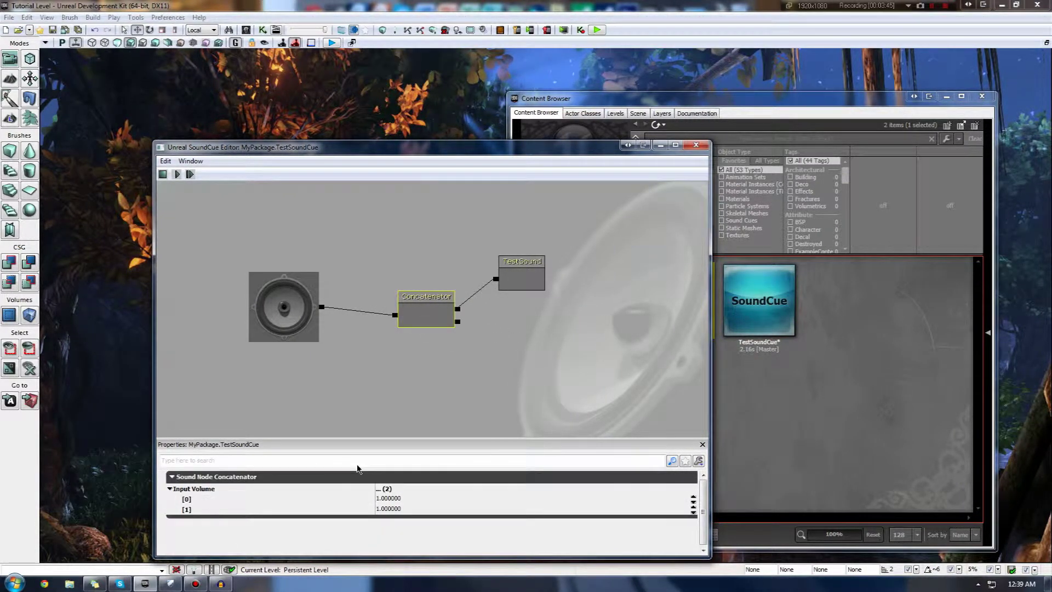
{"action": "left_click", "coordinate": [388, 499]}
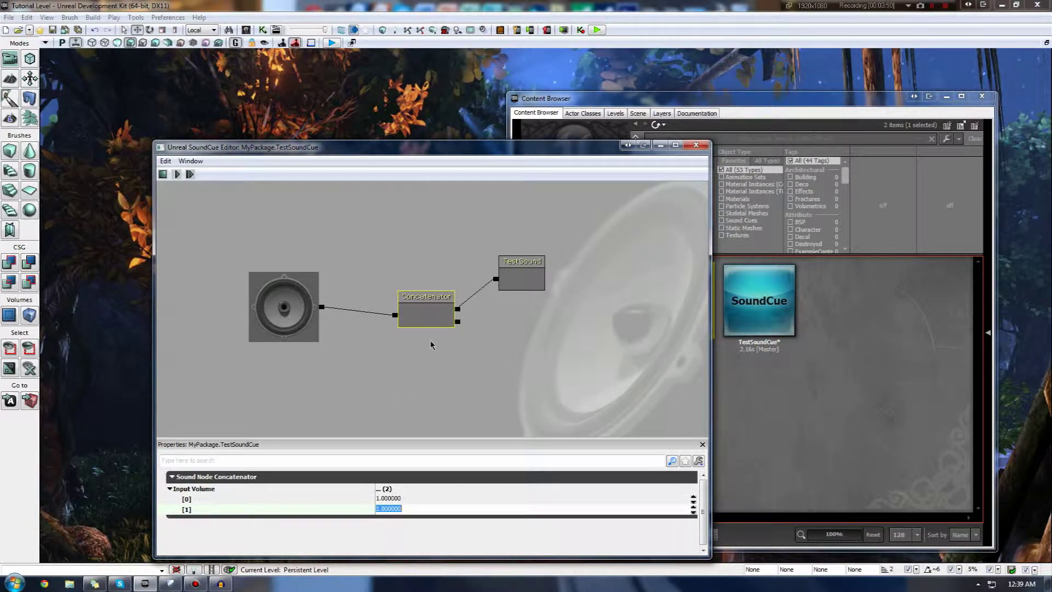
{"action": "left_click", "coordinate": [427, 315]}
{"action": "key", "text": "Delete"}
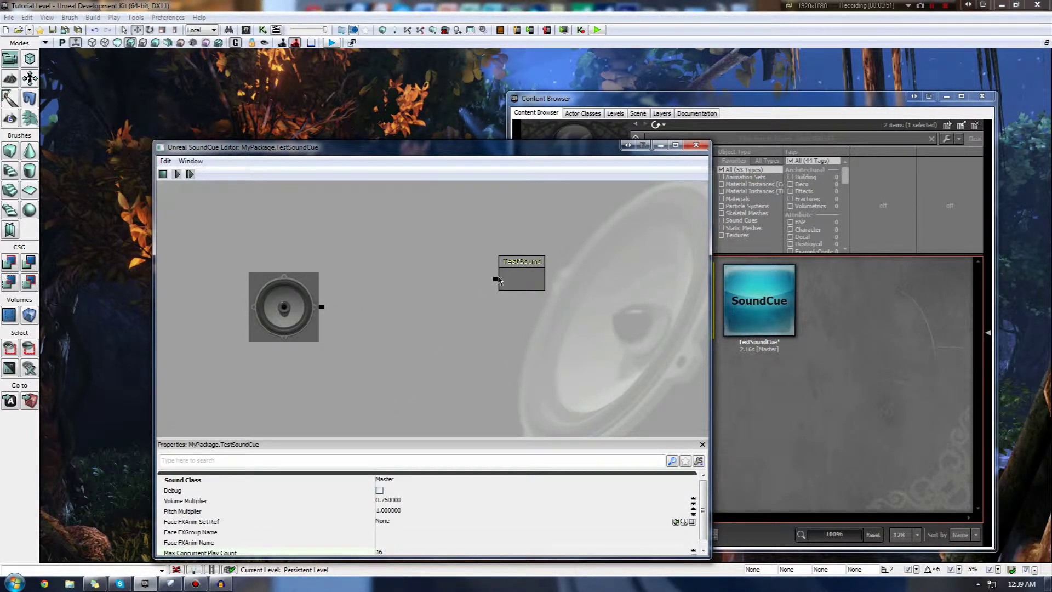
Step: Add a Delay node and wire it between the speaker output and TestSound
{"action": "right_click", "coordinate": [487, 312]}
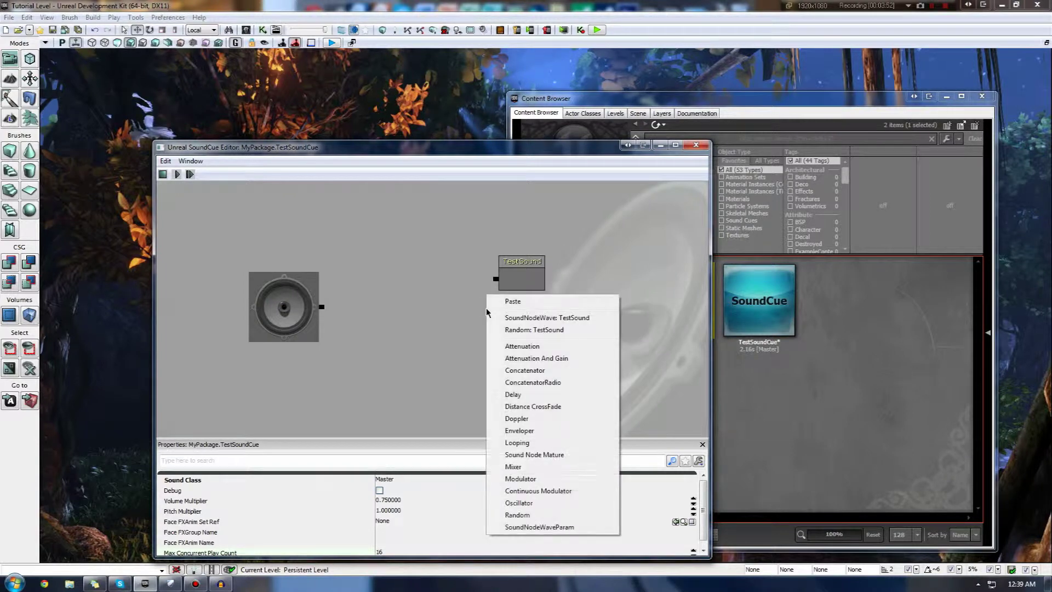
{"action": "left_click", "coordinate": [528, 395]}
{"action": "left_click_drag", "start_coordinate": [483, 332], "coordinate": [322, 307]}
{"action": "left_click_drag", "start_coordinate": [508, 328], "coordinate": [399, 327]}
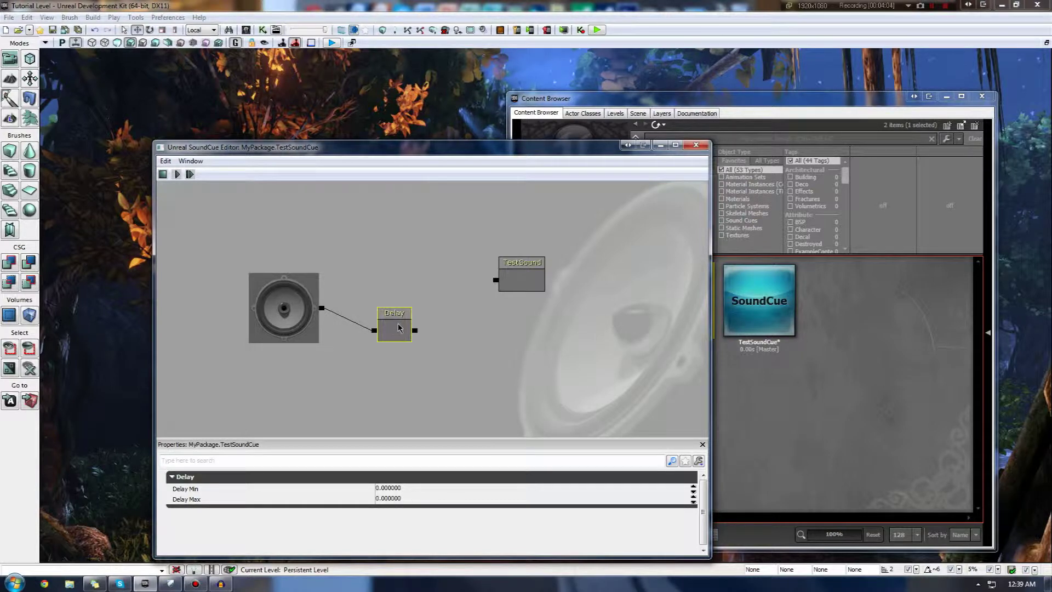
{"action": "left_click", "coordinate": [323, 309]}
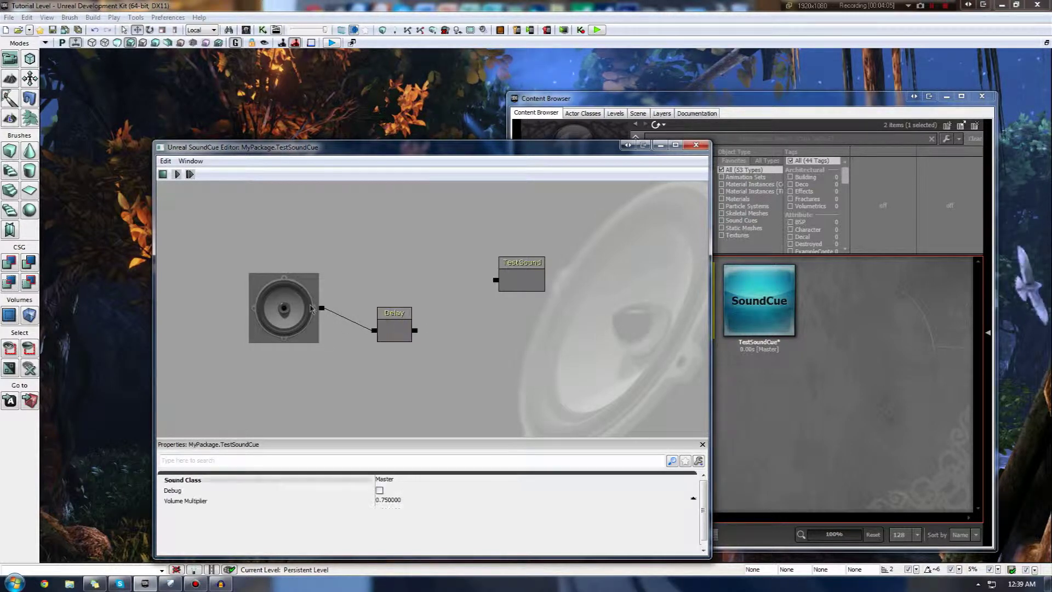
{"action": "left_click_drag", "start_coordinate": [416, 330], "coordinate": [496, 280]}
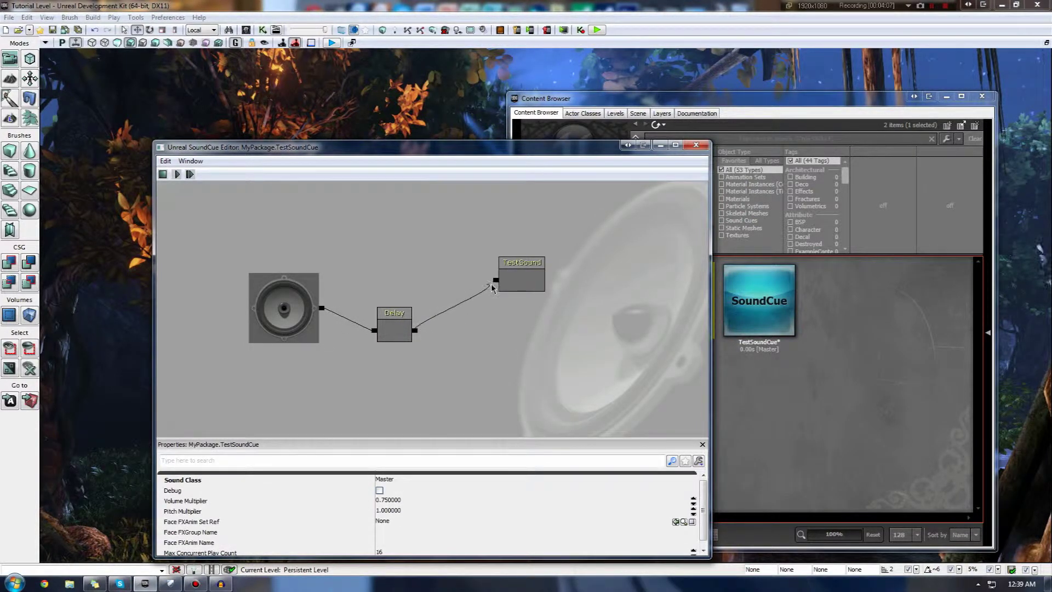
Step: Set the Delay node's Delay Min and Delay Max to 2
{"action": "left_click", "coordinate": [404, 328]}
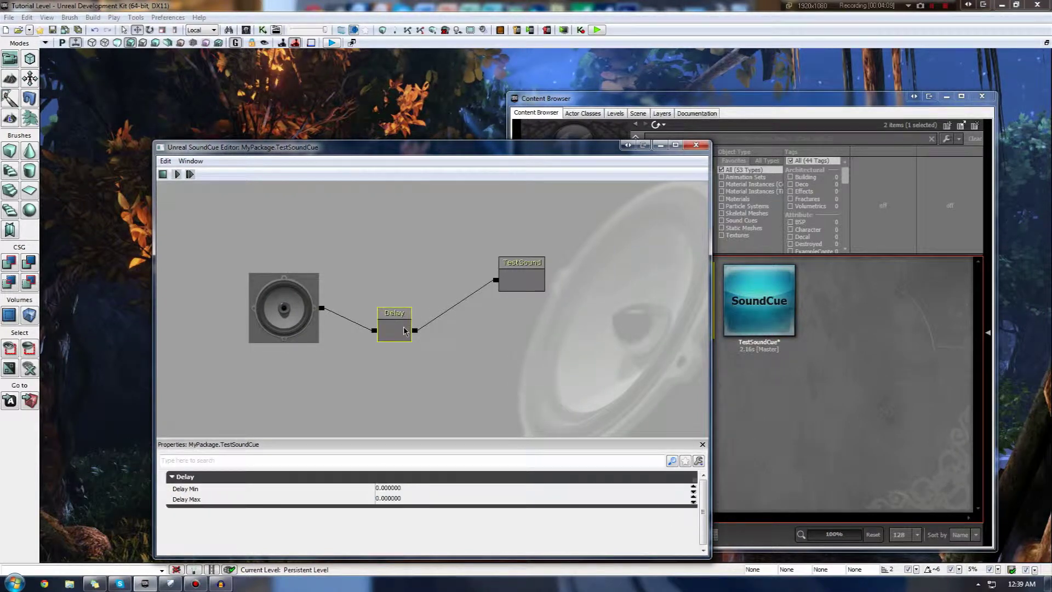
{"action": "left_click", "coordinate": [383, 498]}
{"action": "type", "text": "2"}
{"action": "left_click", "coordinate": [390, 488]}
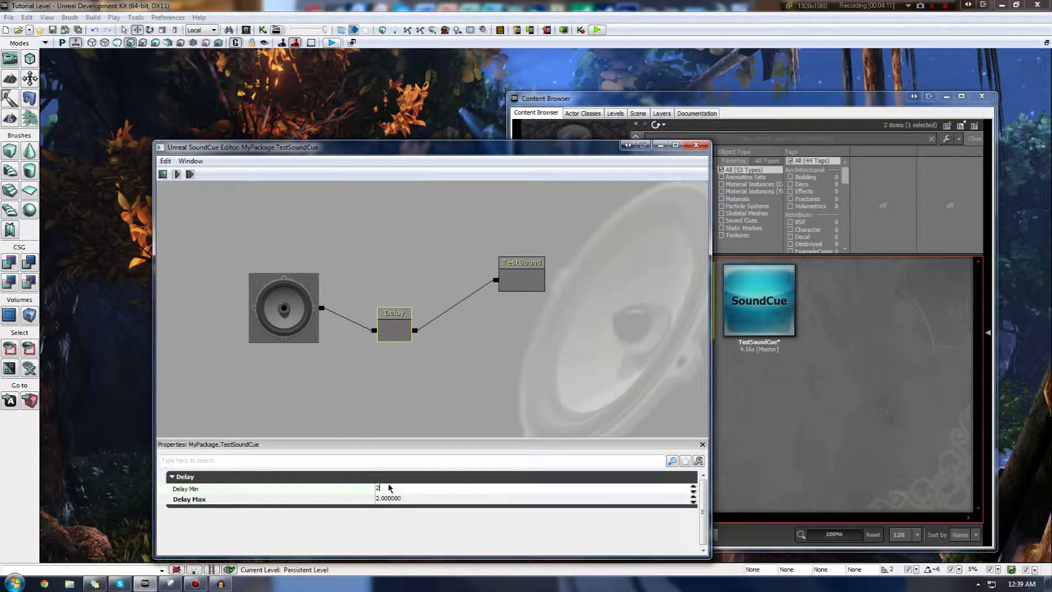
{"action": "left_click", "coordinate": [319, 326]}
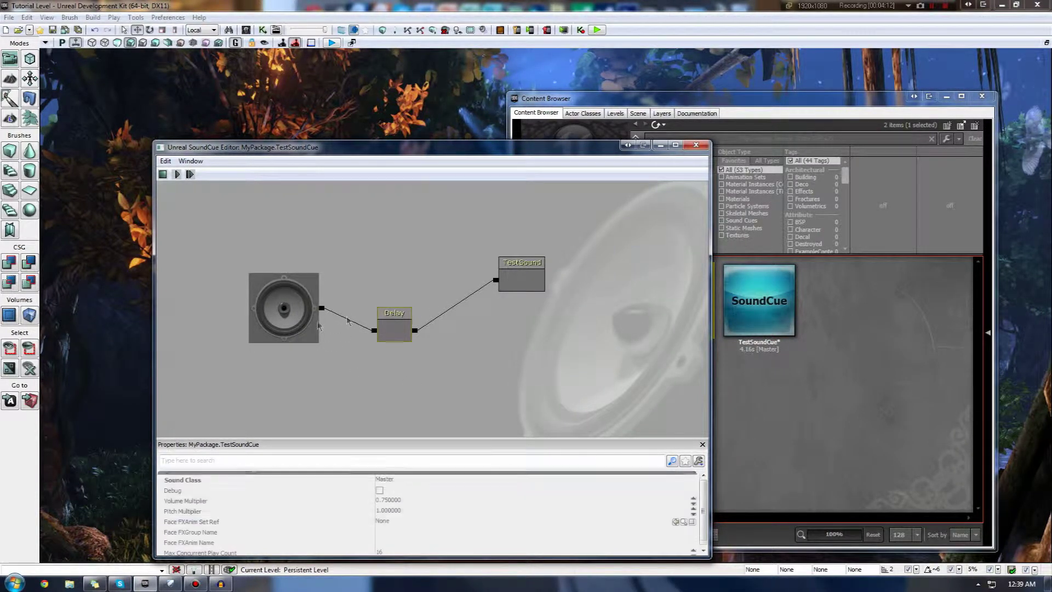
{"action": "left_click", "coordinate": [386, 316]}
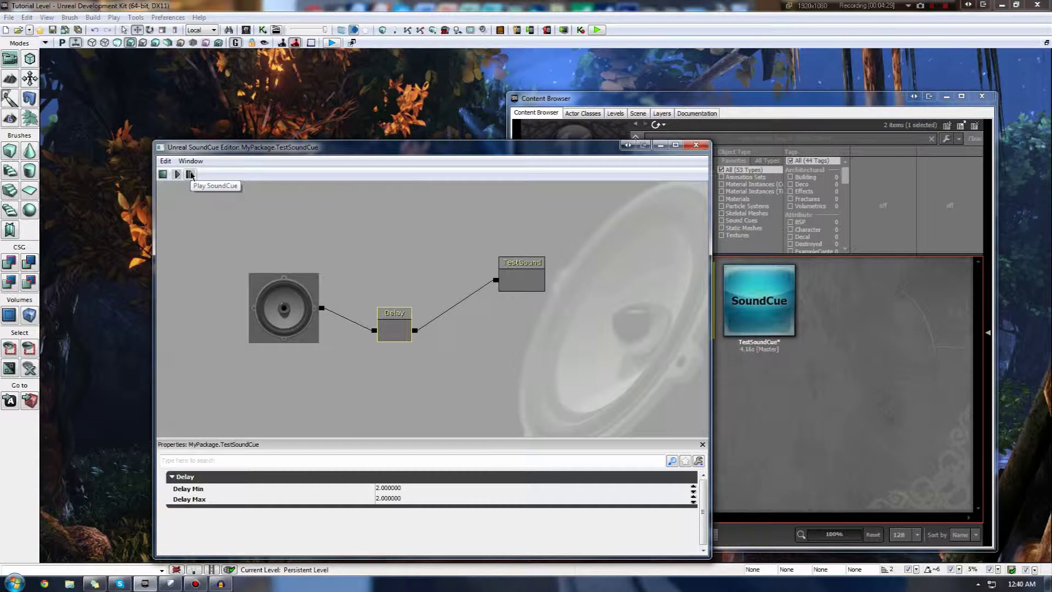
Step: Play a preview of TestSoundCue with TestSound delayed by 2 seconds
{"action": "left_click", "coordinate": [181, 177]}
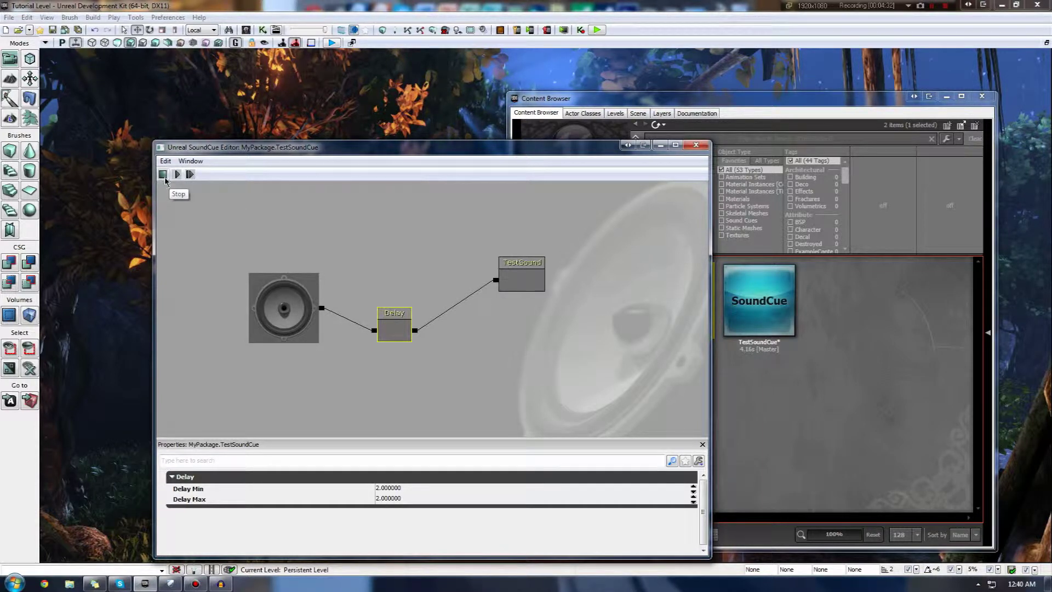
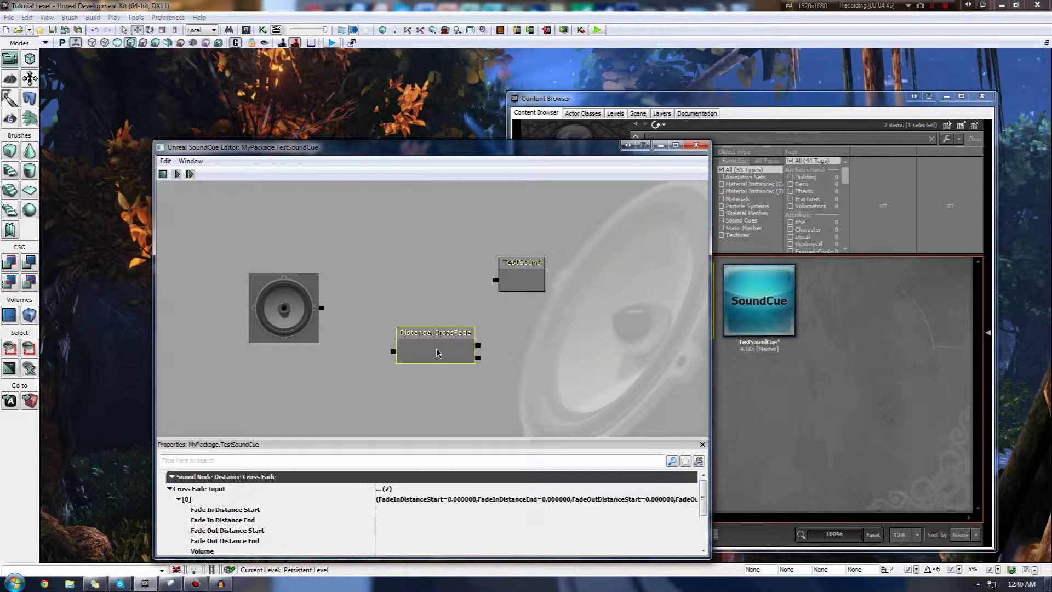
Step: Delete the Distance CrossFade node, add a Looping node in its place, and select it to confirm Loop Indefinitely
{"action": "key", "text": "Delete"}
{"action": "right_click", "coordinate": [435, 332]}
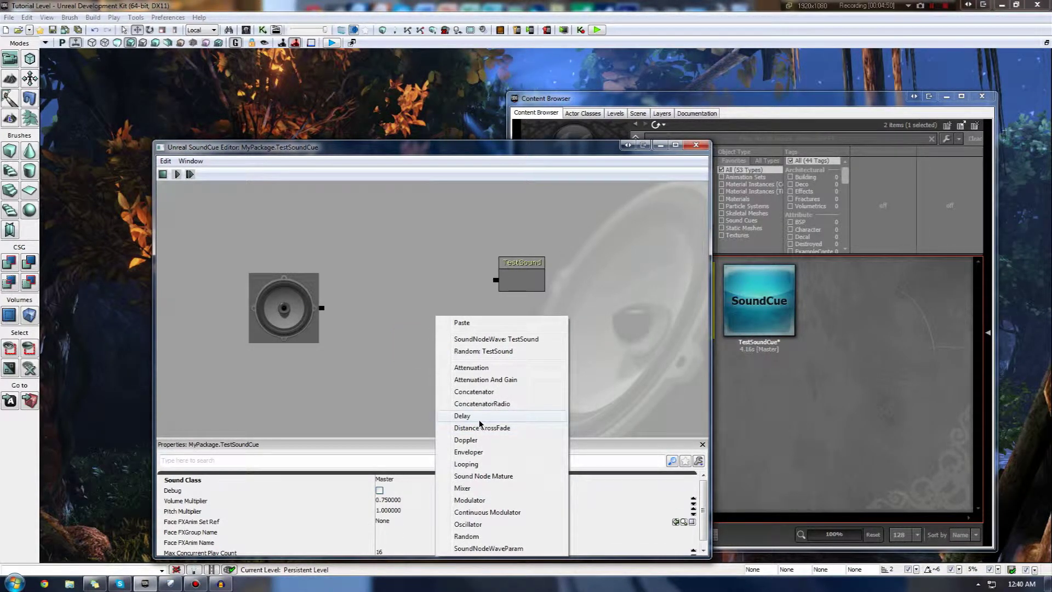
{"action": "left_click", "coordinate": [517, 464]}
{"action": "left_click", "coordinate": [445, 359]}
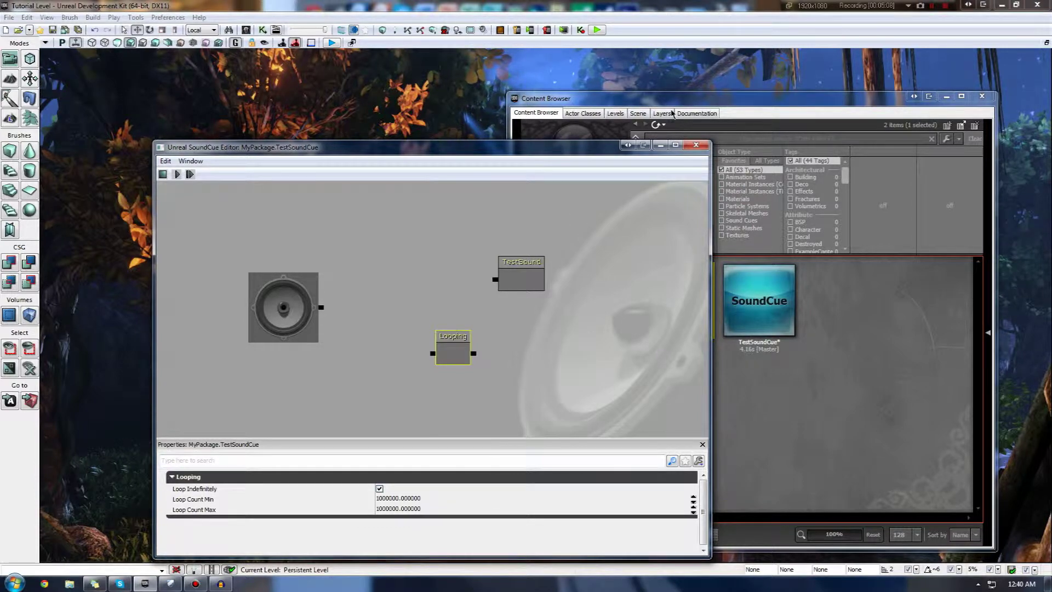
{"action": "left_click", "coordinate": [662, 113]}
{"action": "left_click", "coordinate": [534, 125]}
{"action": "left_click_drag", "start_coordinate": [646, 112], "coordinate": [438, 143]}
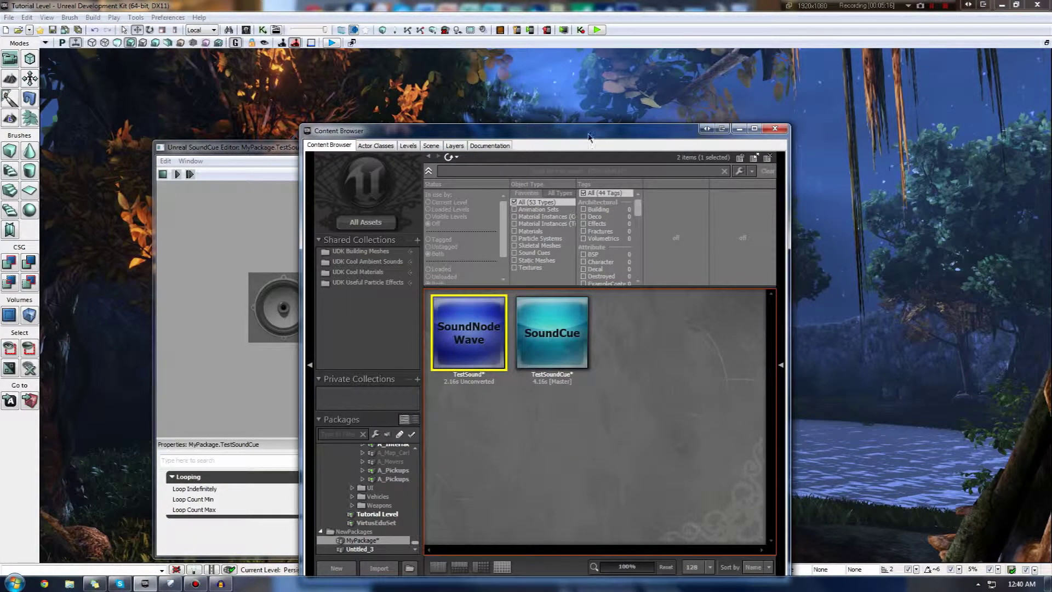
{"action": "left_click_drag", "start_coordinate": [559, 133], "coordinate": [852, 108]}
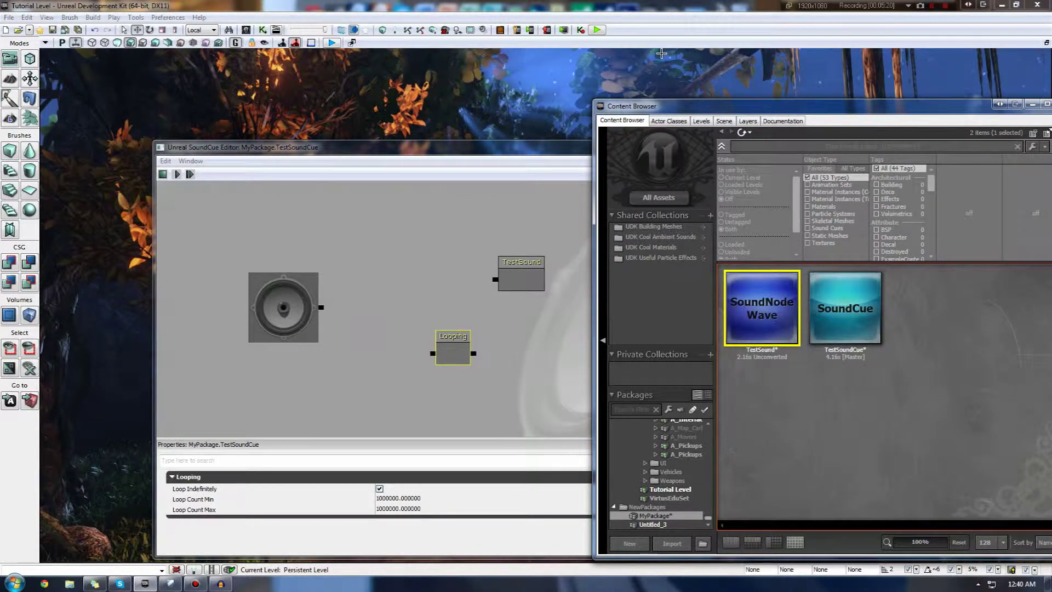
{"action": "left_click", "coordinate": [382, 232]}
{"action": "left_click", "coordinate": [518, 277]}
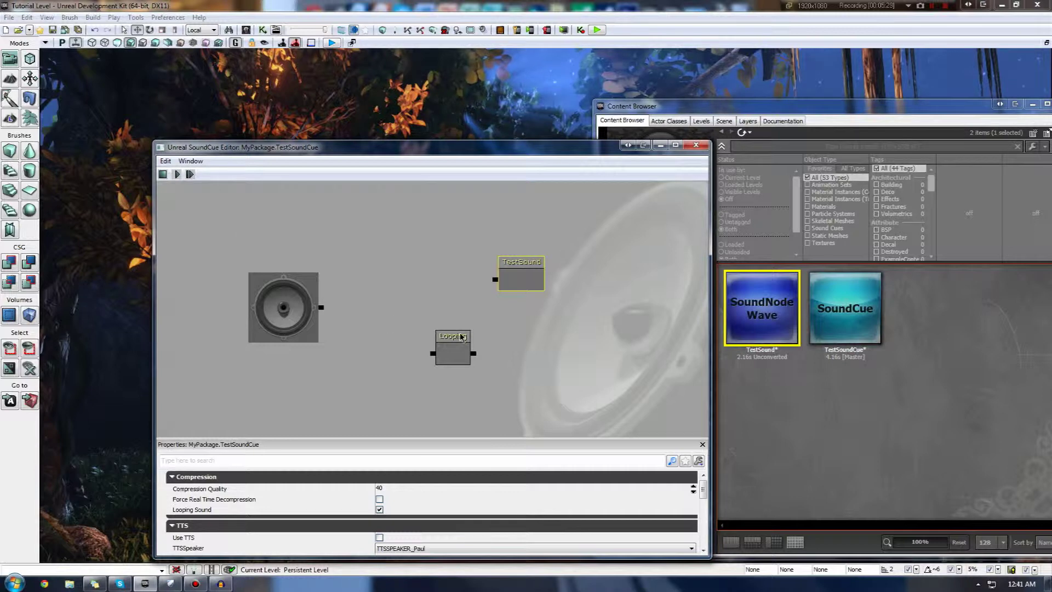
{"action": "left_click", "coordinate": [455, 348]}
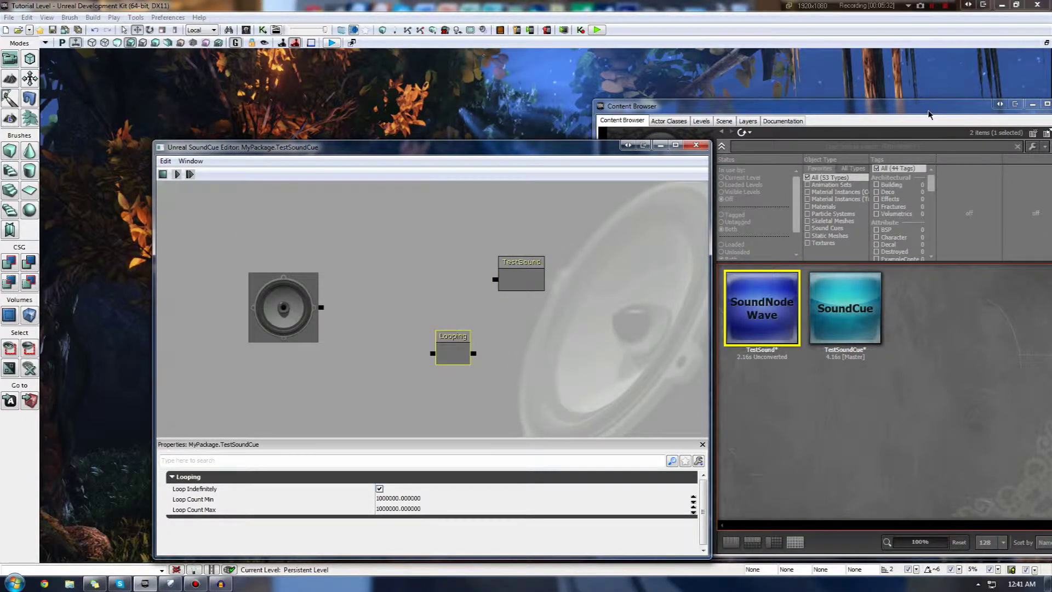
{"action": "left_click_drag", "start_coordinate": [928, 112], "coordinate": [981, 108]}
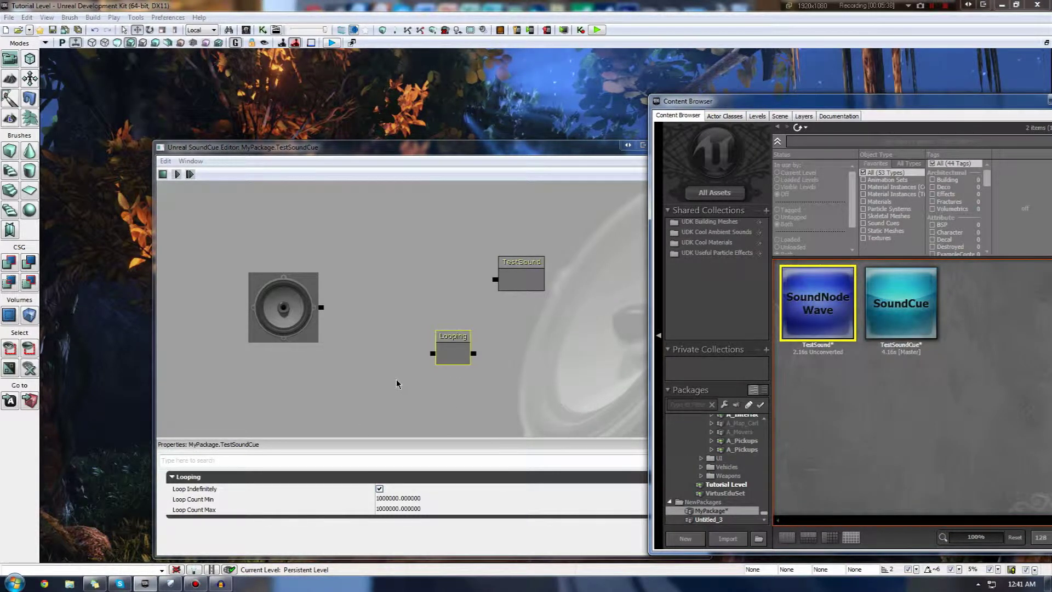
{"action": "left_click", "coordinate": [296, 509]}
{"action": "left_click", "coordinate": [411, 498]}
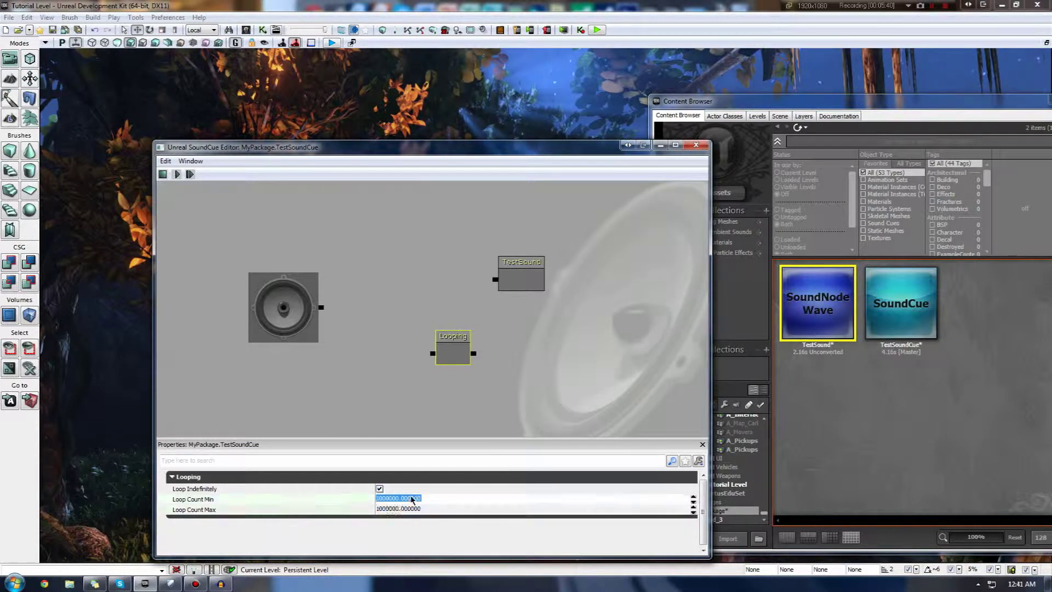
{"action": "left_click", "coordinate": [444, 341]}
{"action": "left_click", "coordinate": [439, 354]}
{"action": "left_click", "coordinate": [404, 499]}
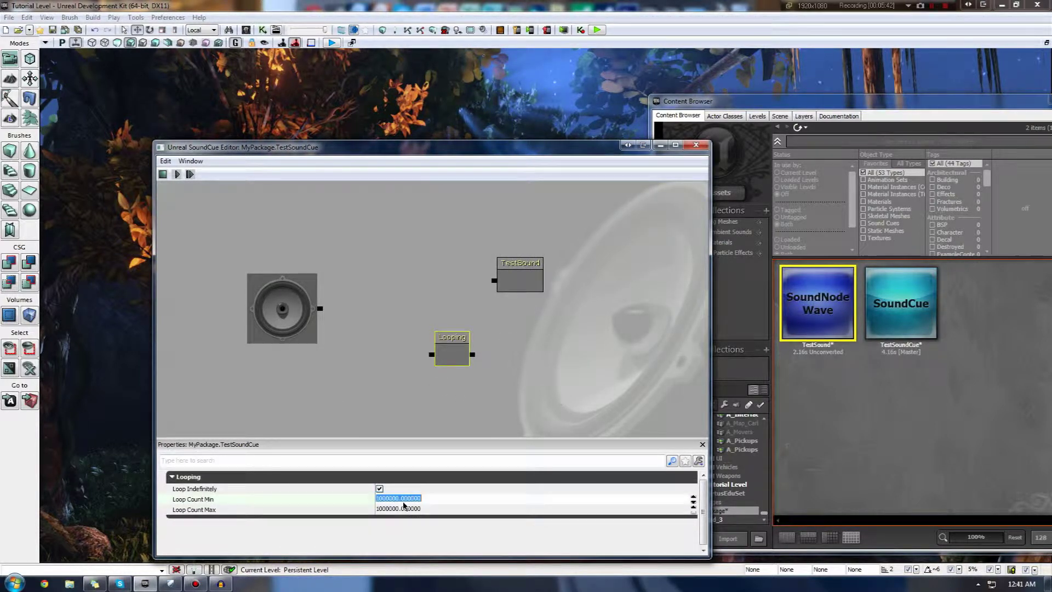
{"action": "left_click", "coordinate": [421, 509]}
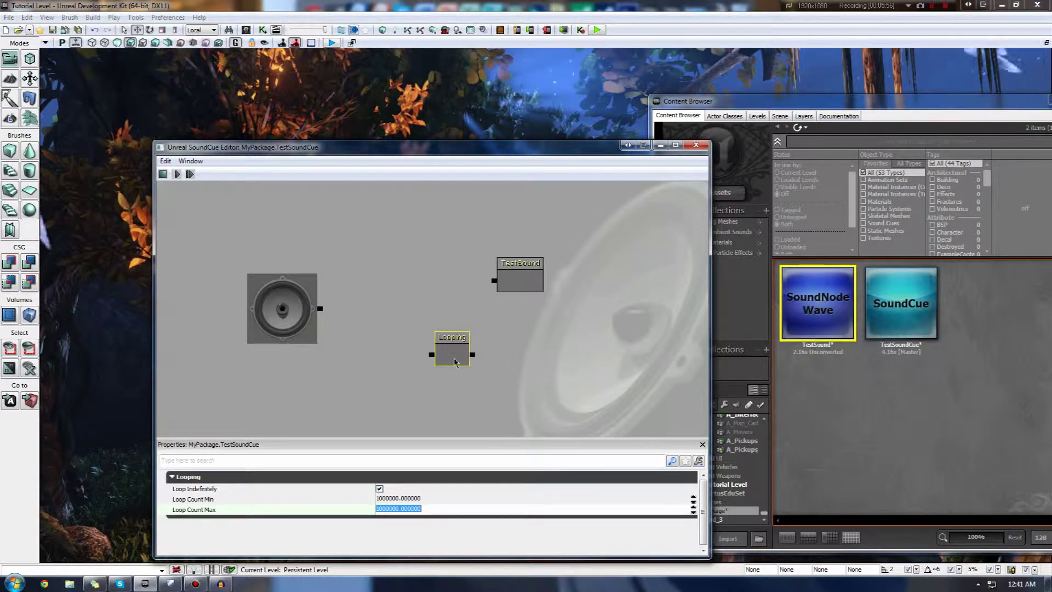
Step: Add a Sound Node Mature node and delete the Looping node
{"action": "right_click", "coordinate": [534, 343]}
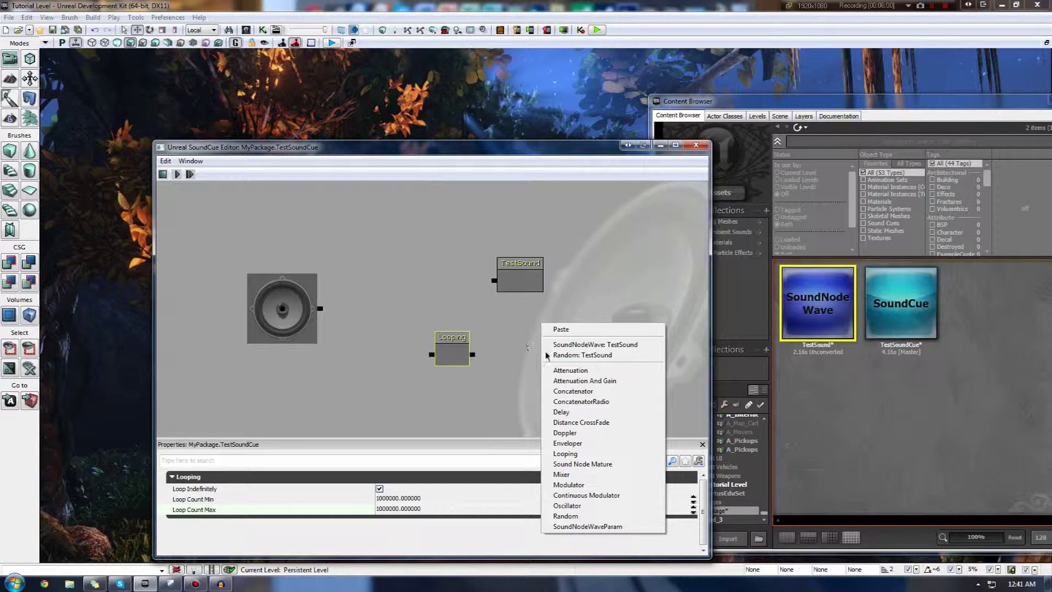
{"action": "left_click", "coordinate": [598, 465]}
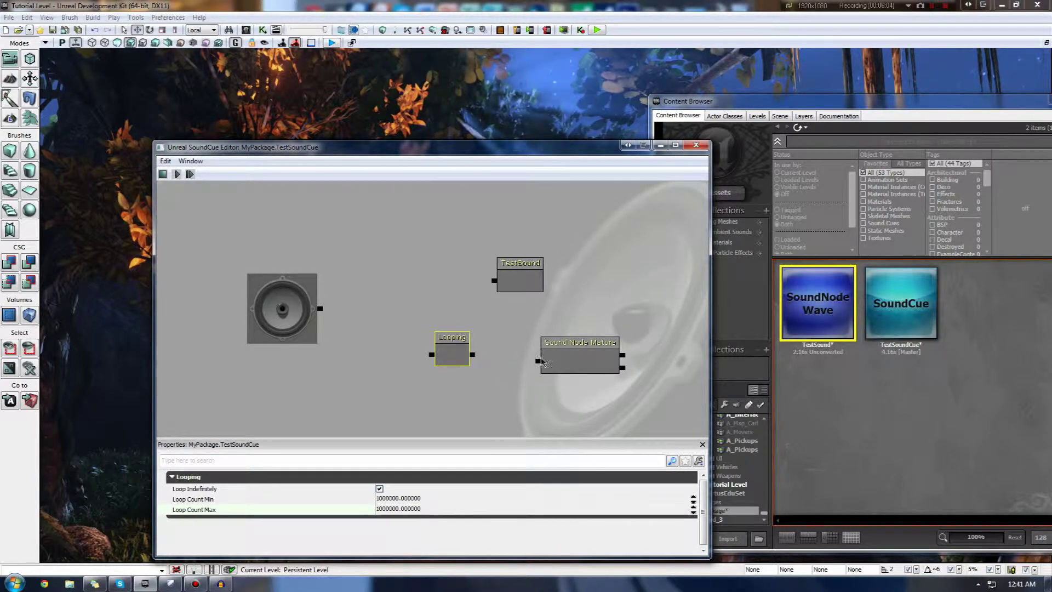
{"action": "key", "text": "Delete"}
{"action": "left_click", "coordinate": [570, 362]}
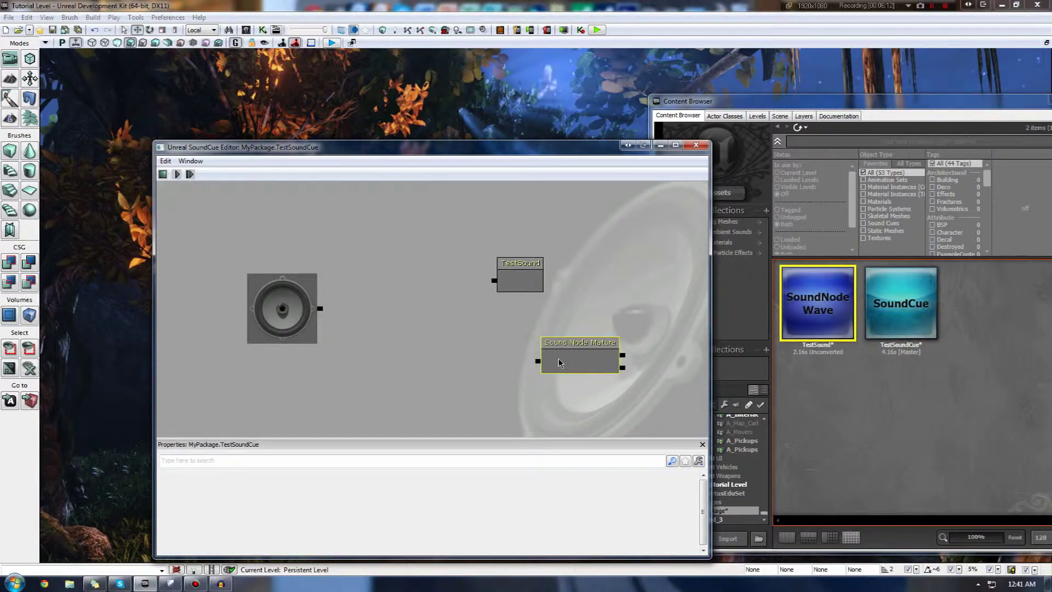
Step: Reselect the Sound Node Mature node and delete it again
{"action": "left_click_drag", "start_coordinate": [541, 364], "coordinate": [353, 335]}
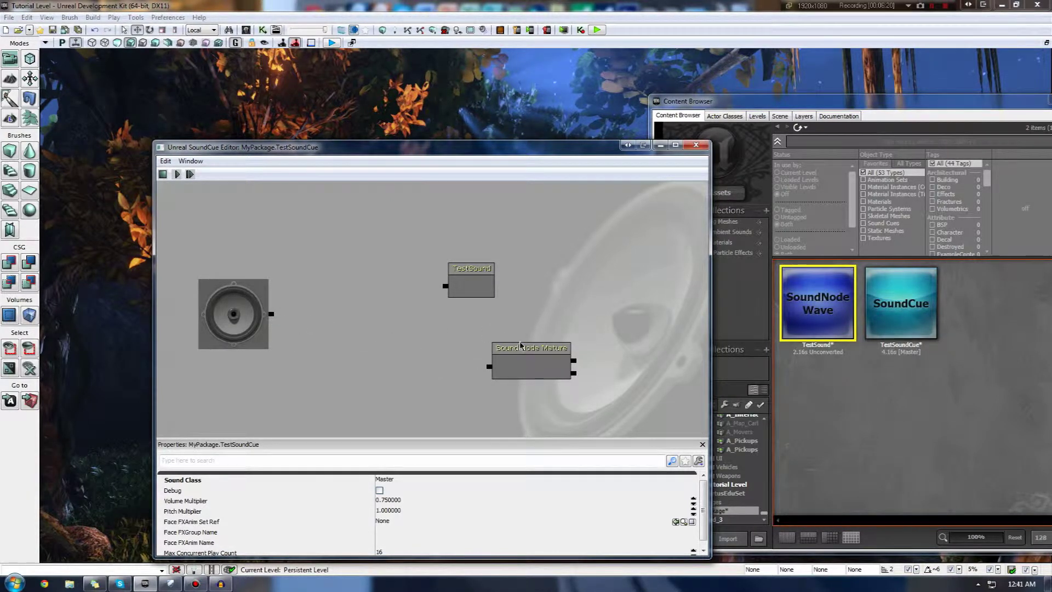
{"action": "left_click", "coordinate": [513, 358]}
{"action": "right_click", "coordinate": [438, 366]}
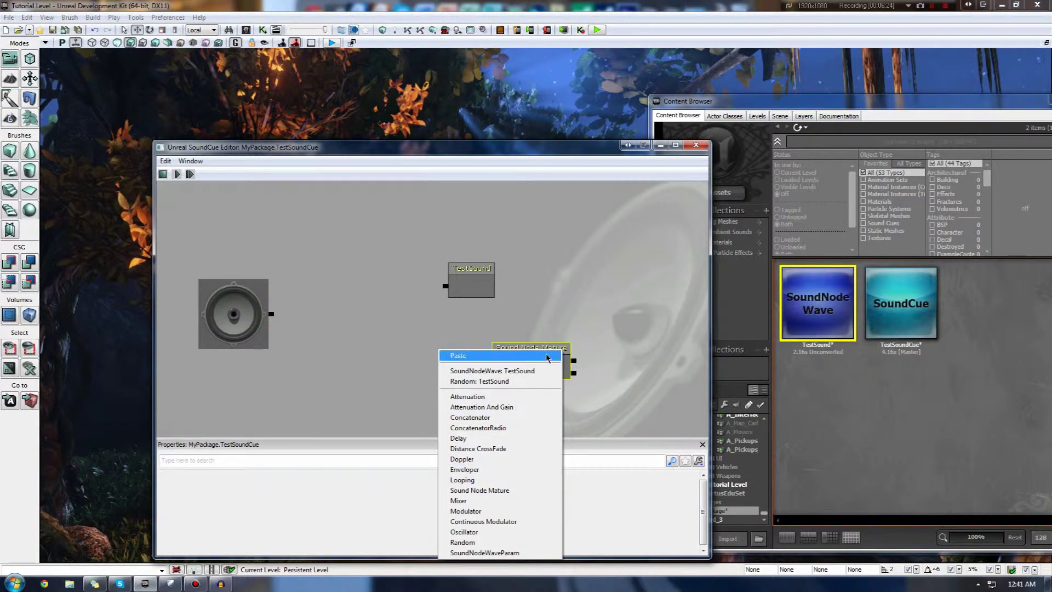
{"action": "left_click", "coordinate": [458, 355]}
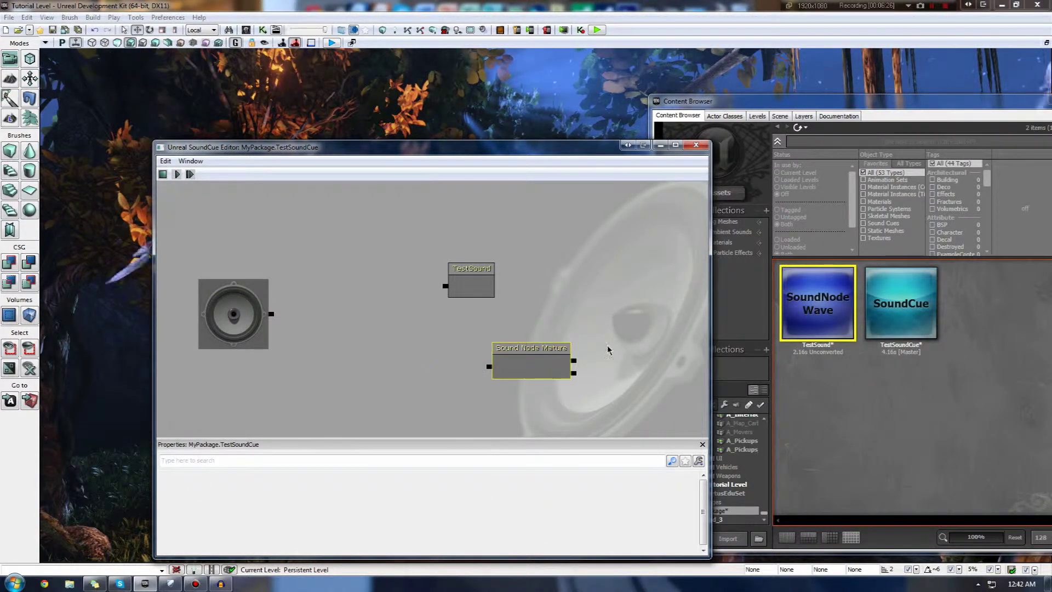
{"action": "key", "text": "Delete"}
Step: Add a Mixer node with two 1.0 input volumes and link it to the speaker
{"action": "right_click", "coordinate": [479, 337]}
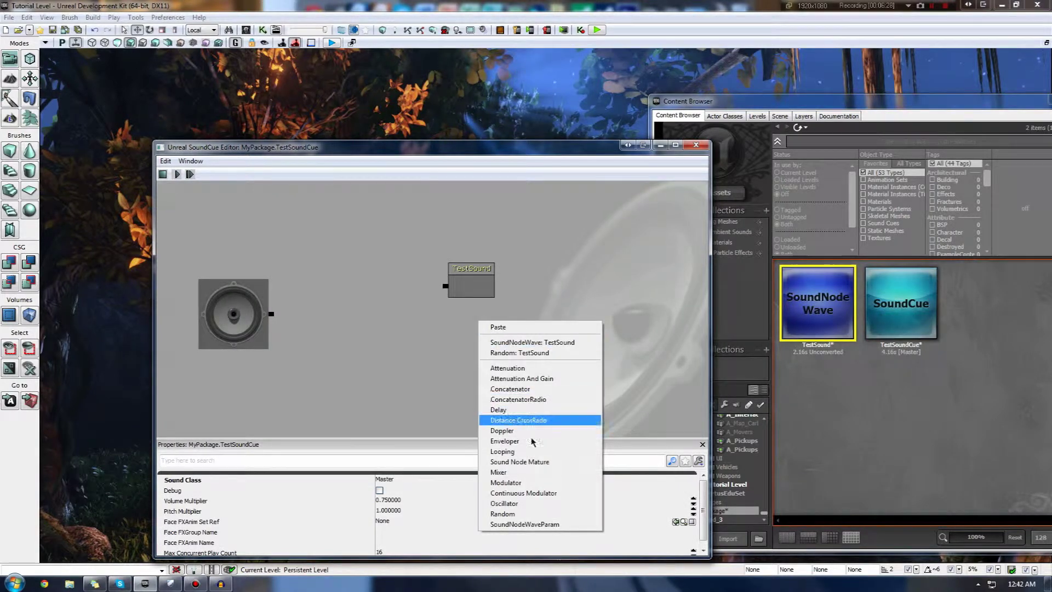
{"action": "left_click", "coordinate": [510, 472]}
{"action": "left_click", "coordinate": [496, 366]}
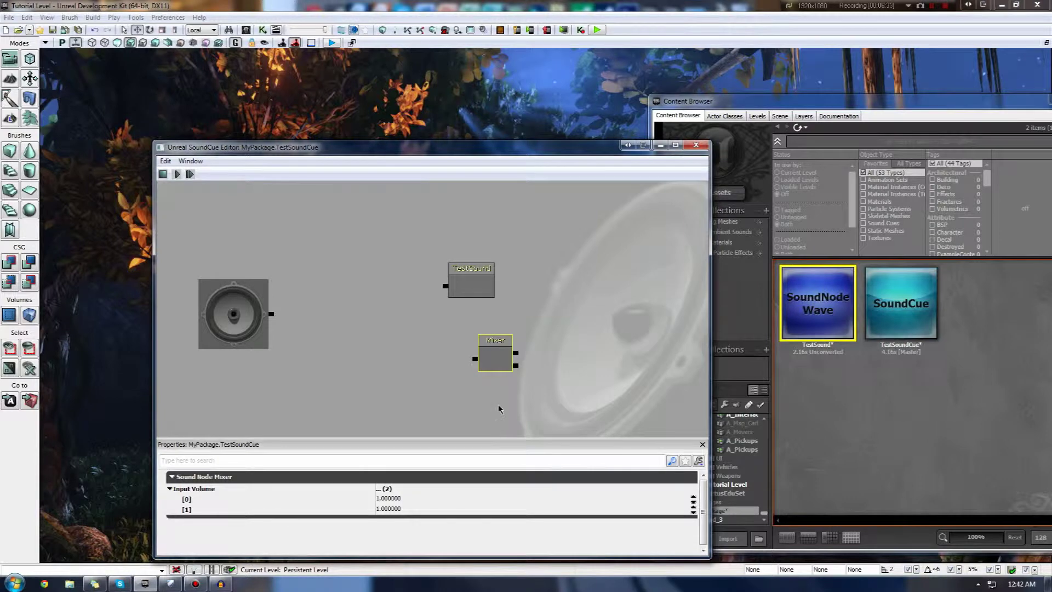
{"action": "left_click_drag", "start_coordinate": [475, 359], "coordinate": [271, 314]}
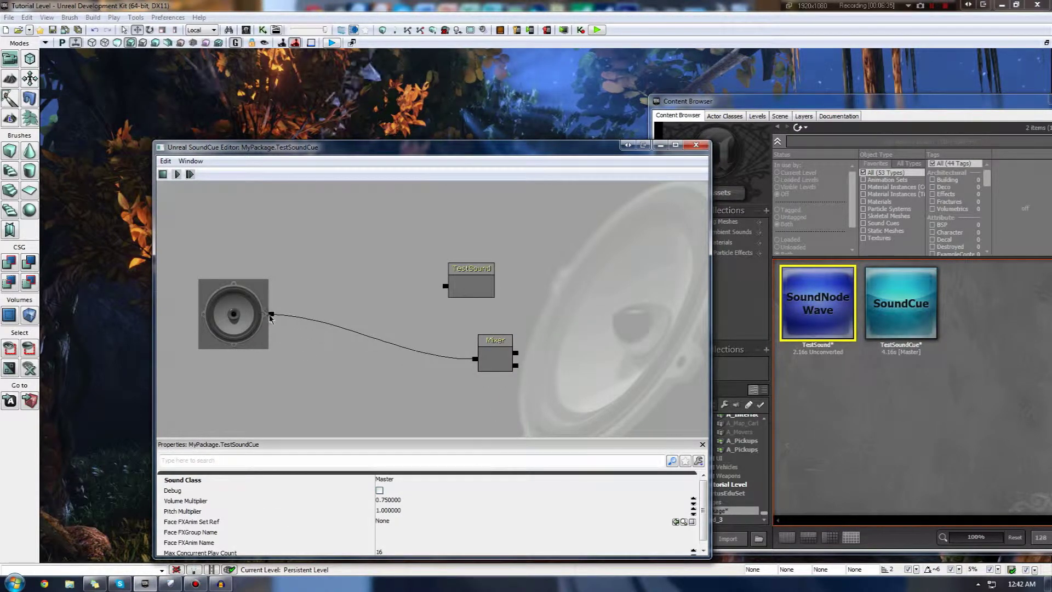
Step: Dismiss the online notification and move the Mixer beside the speaker, leaving TestSound unconnected
{"action": "left_click_drag", "start_coordinate": [516, 352], "coordinate": [536, 328]}
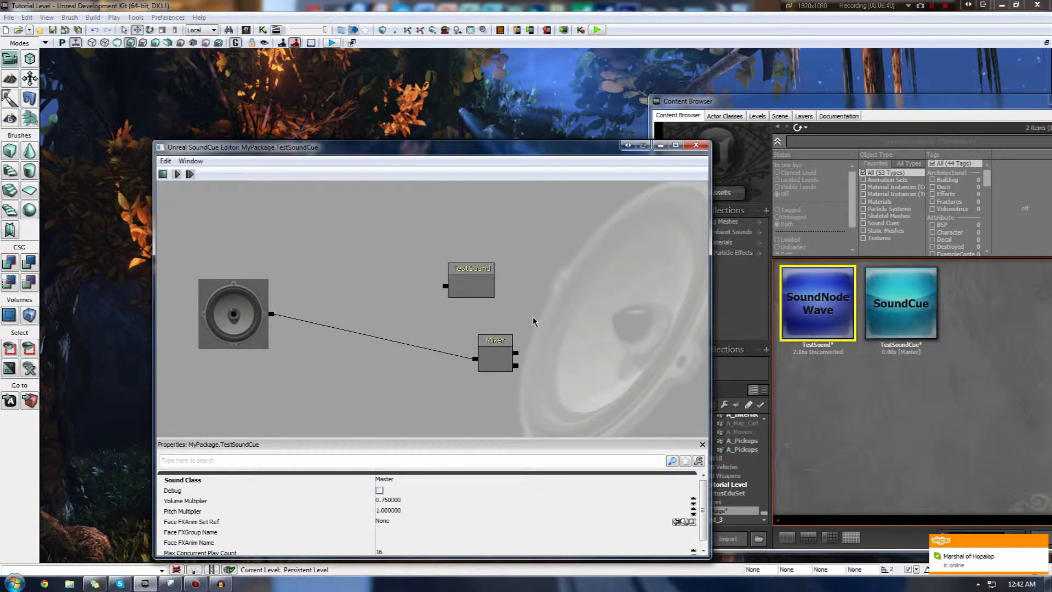
{"action": "left_click", "coordinate": [1042, 542]}
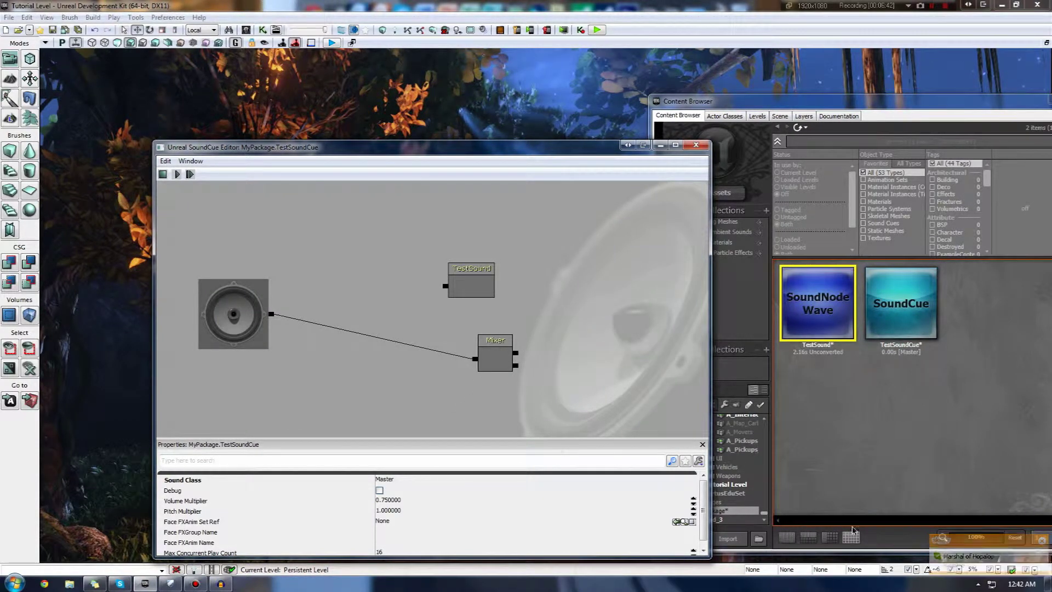
{"action": "left_click_drag", "start_coordinate": [584, 350], "coordinate": [575, 417]}
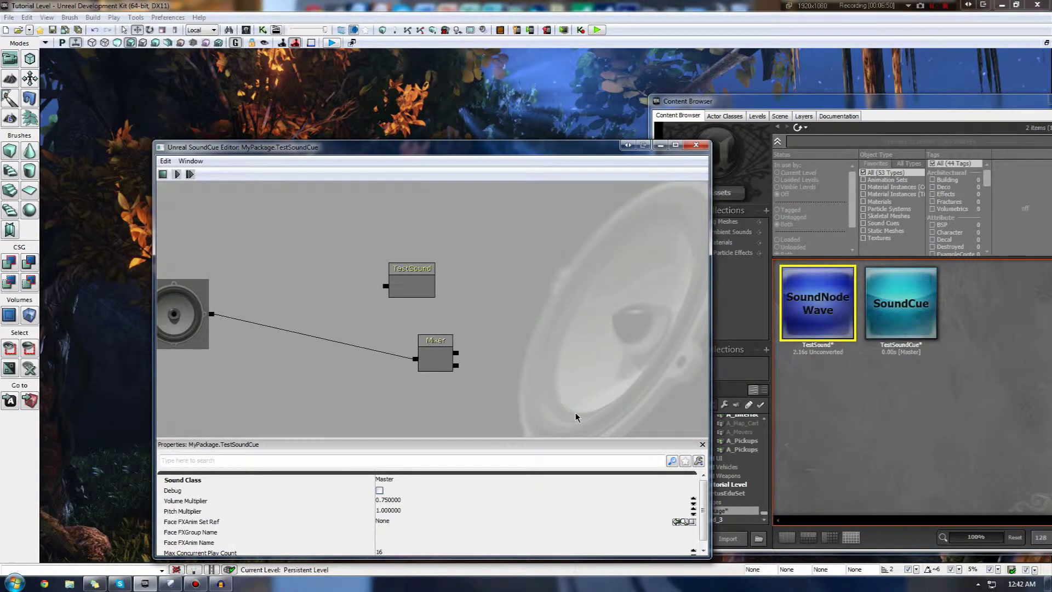
{"action": "left_click", "coordinate": [441, 367]}
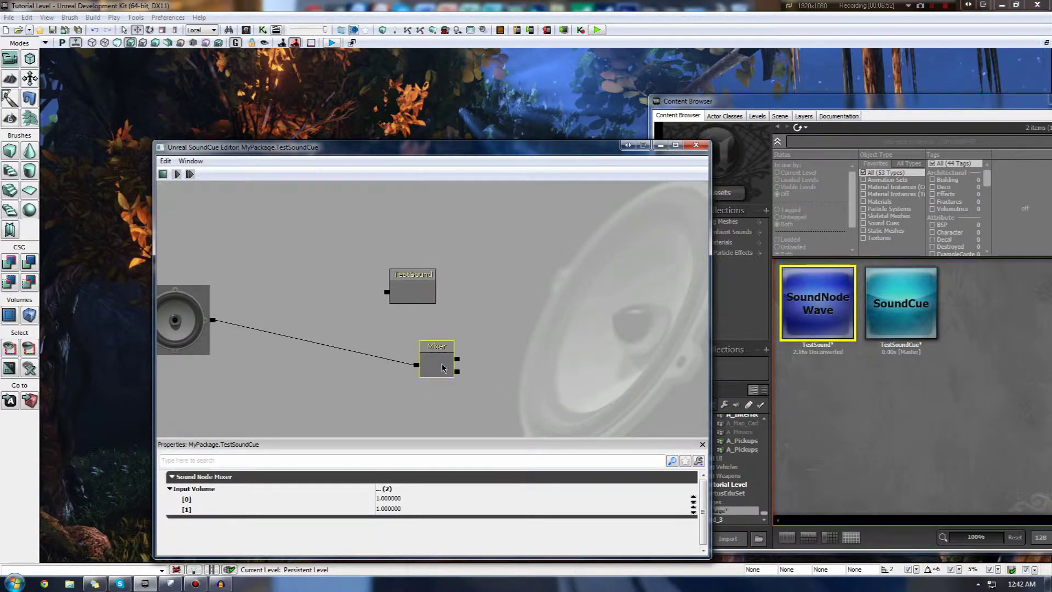
{"action": "left_click", "coordinate": [418, 302]}
{"action": "left_click", "coordinate": [437, 364]}
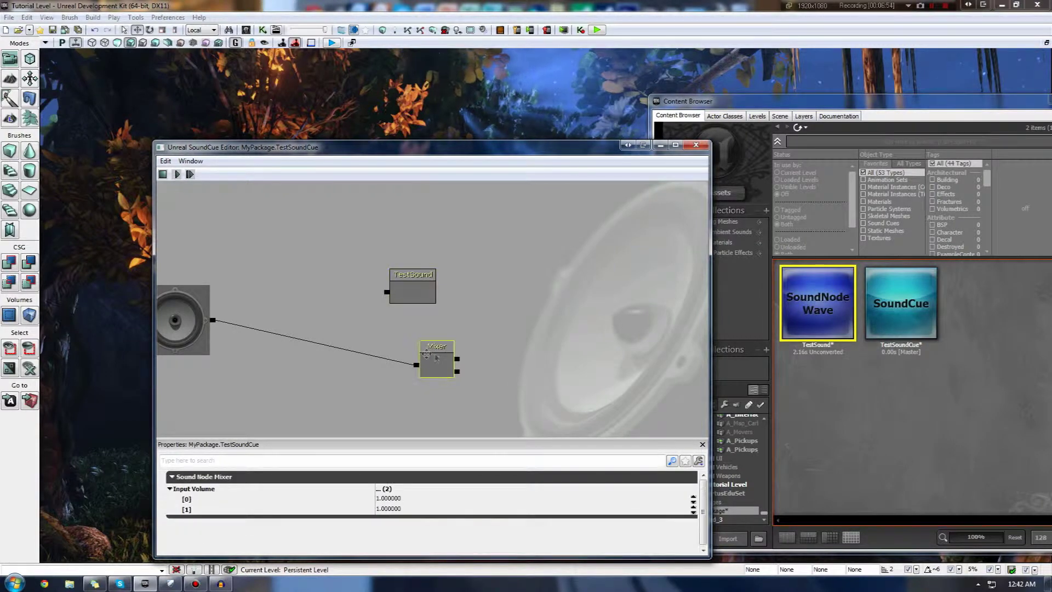
{"action": "left_click_drag", "start_coordinate": [437, 364], "coordinate": [326, 333]}
{"action": "left_click", "coordinate": [394, 322]}
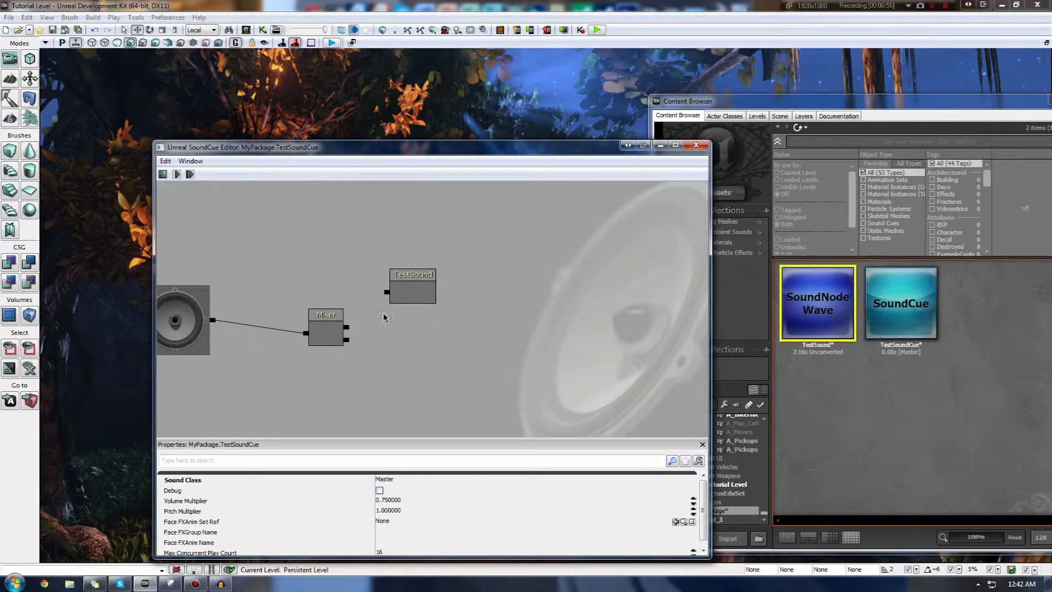
Step: Delete the Mixer and add a Modulator node in its place
{"action": "left_click", "coordinate": [316, 324]}
{"action": "key", "text": "Delete"}
{"action": "right_click", "coordinate": [317, 324]}
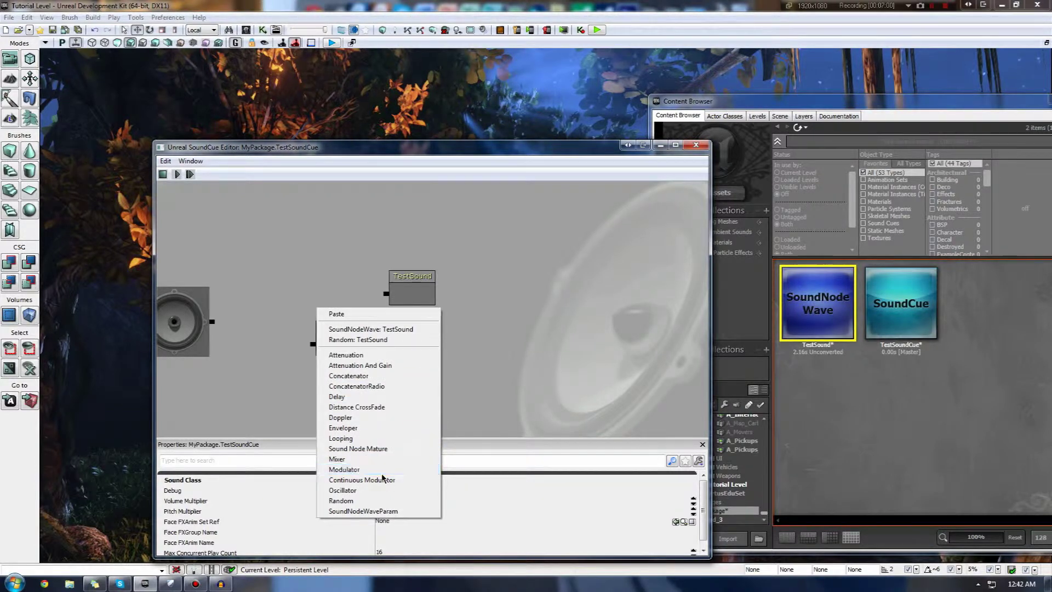
{"action": "left_click", "coordinate": [351, 470]}
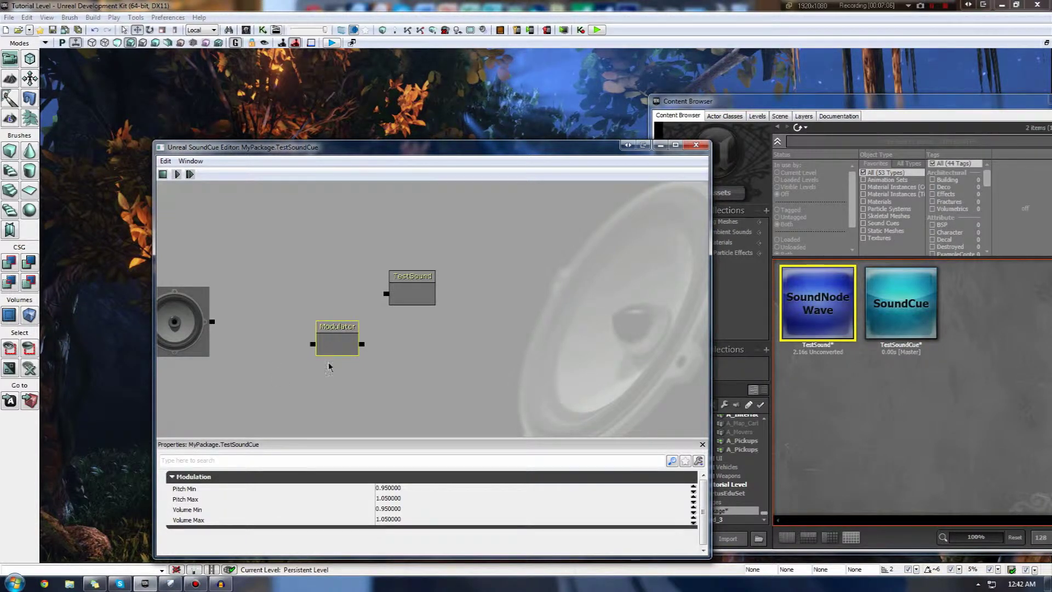
{"action": "left_click_drag", "start_coordinate": [314, 346], "coordinate": [255, 340]}
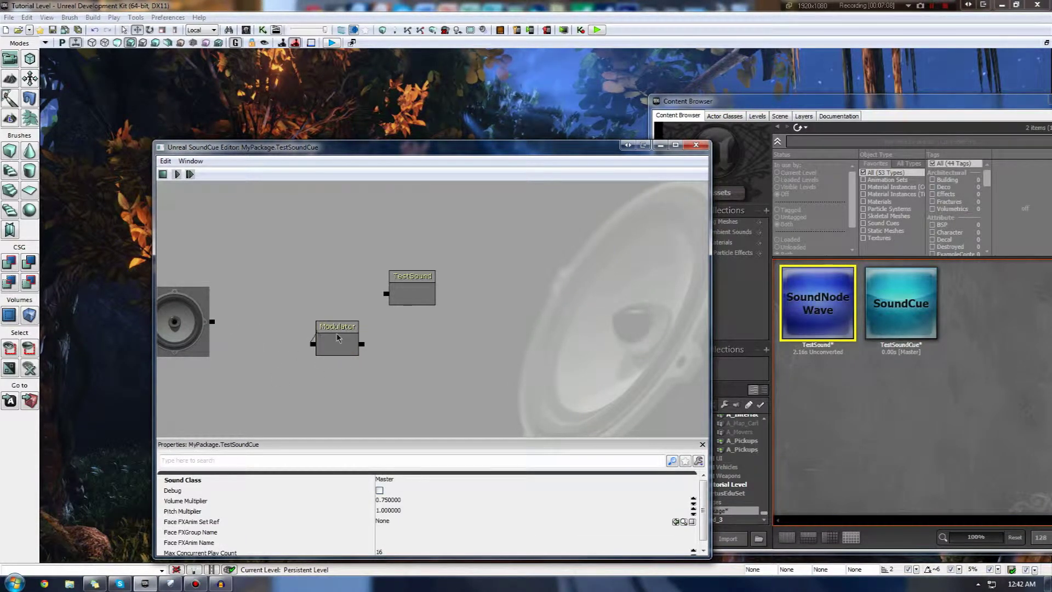
{"action": "left_click", "coordinate": [339, 335]}
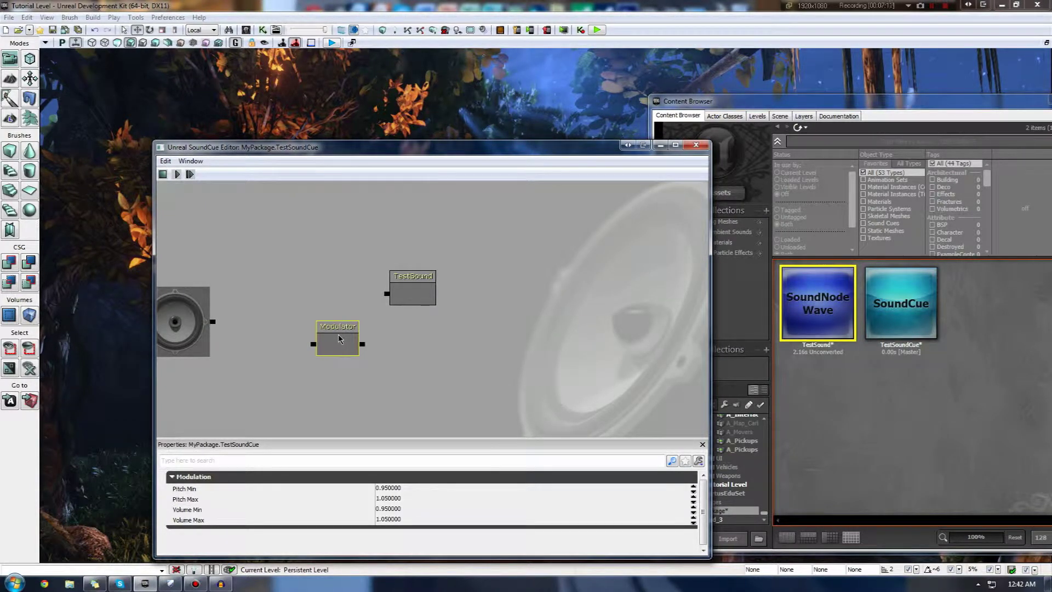
Step: Wire the speaker into the Modulator and the Modulator into TestSound
{"action": "left_click", "coordinate": [389, 498]}
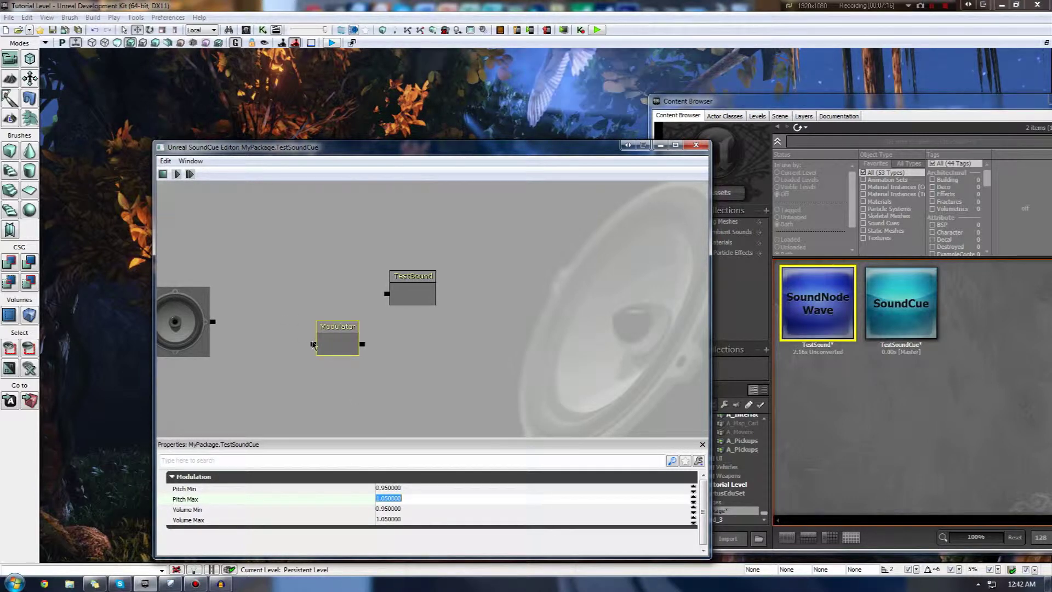
{"action": "left_click_drag", "start_coordinate": [314, 351], "coordinate": [214, 323]}
{"action": "left_click_drag", "start_coordinate": [365, 346], "coordinate": [389, 293]}
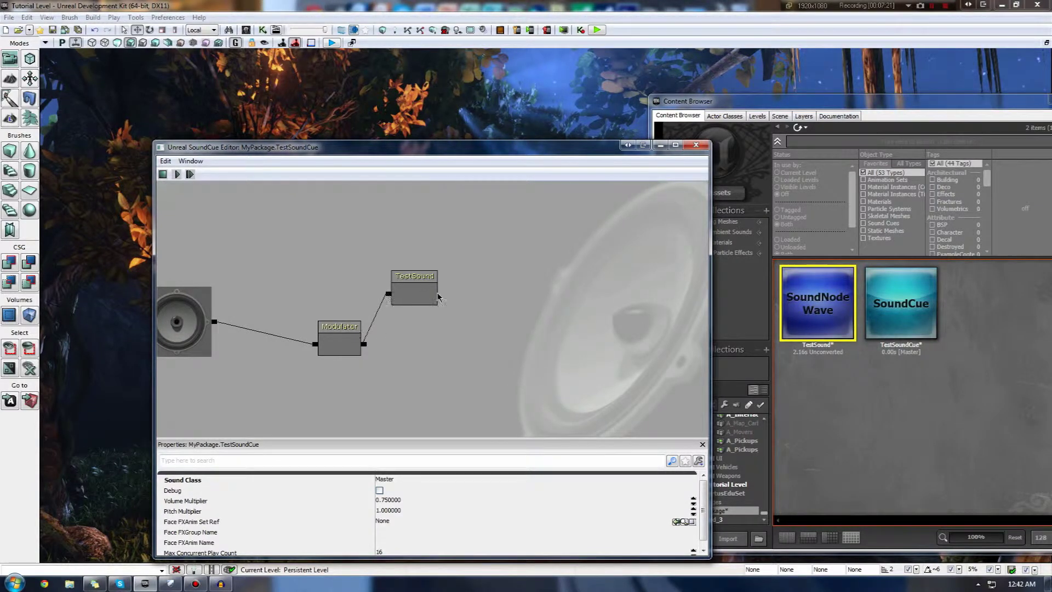
{"action": "left_click", "coordinate": [408, 289]}
{"action": "left_click", "coordinate": [346, 350]}
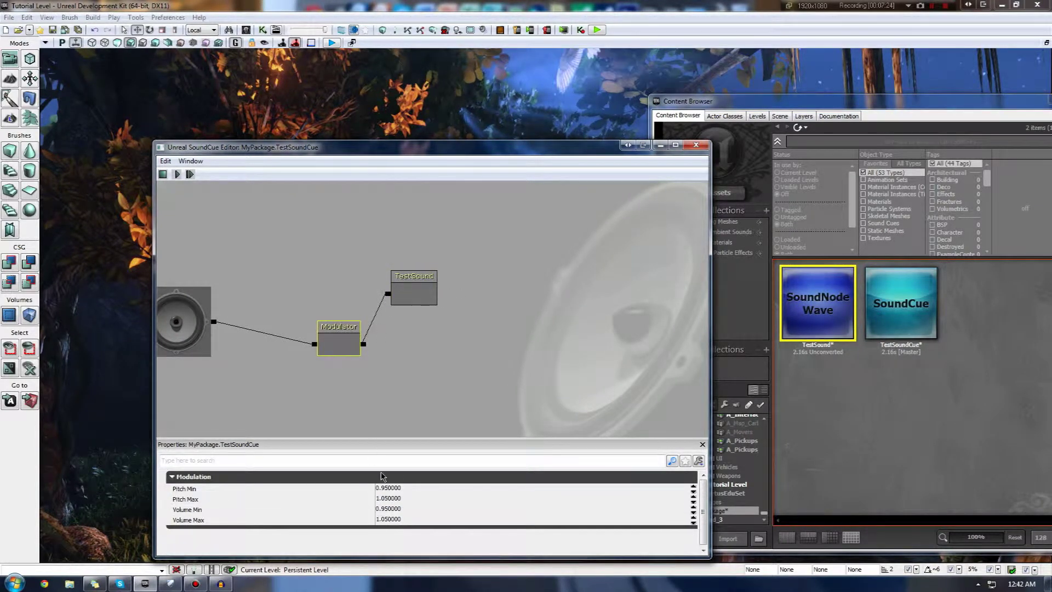
Step: Set the Modulator's Volume Min to 0.3
{"action": "left_click", "coordinate": [395, 509]}
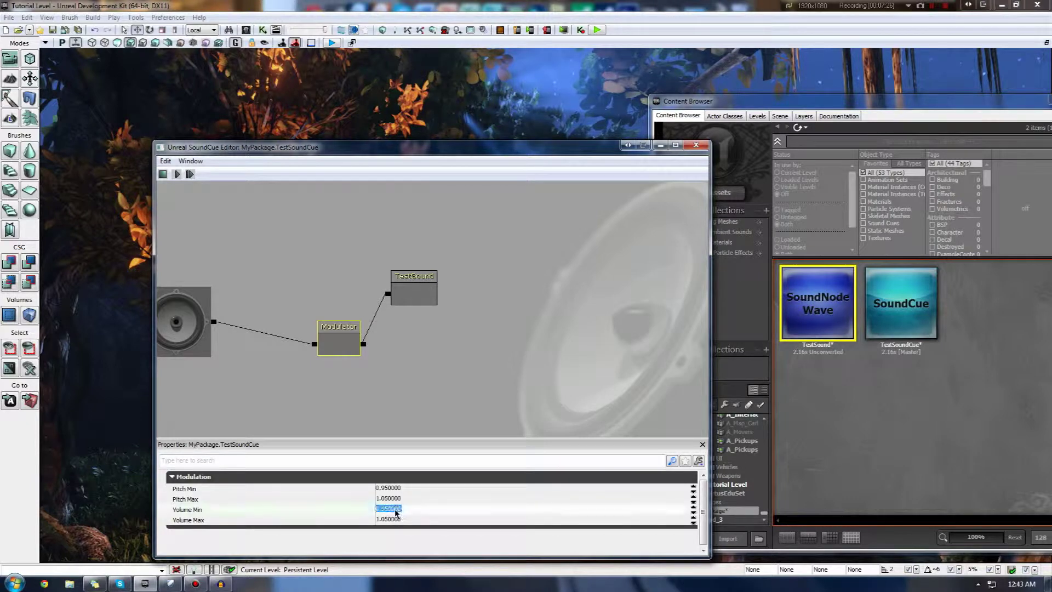
{"action": "type", "text": "0.3"}
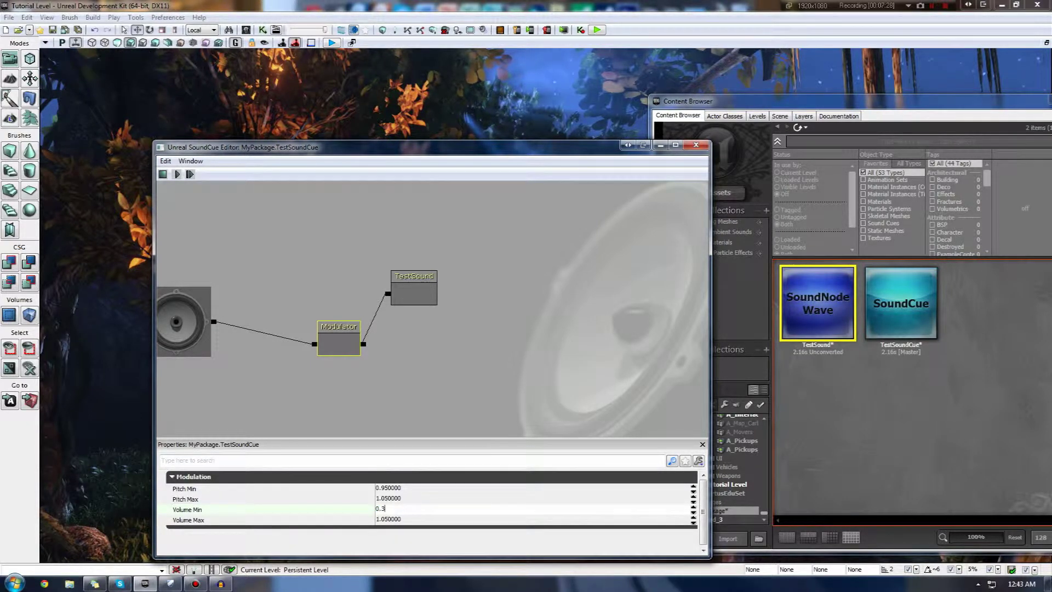
{"action": "key", "text": "Return"}
{"action": "left_click", "coordinate": [284, 284]}
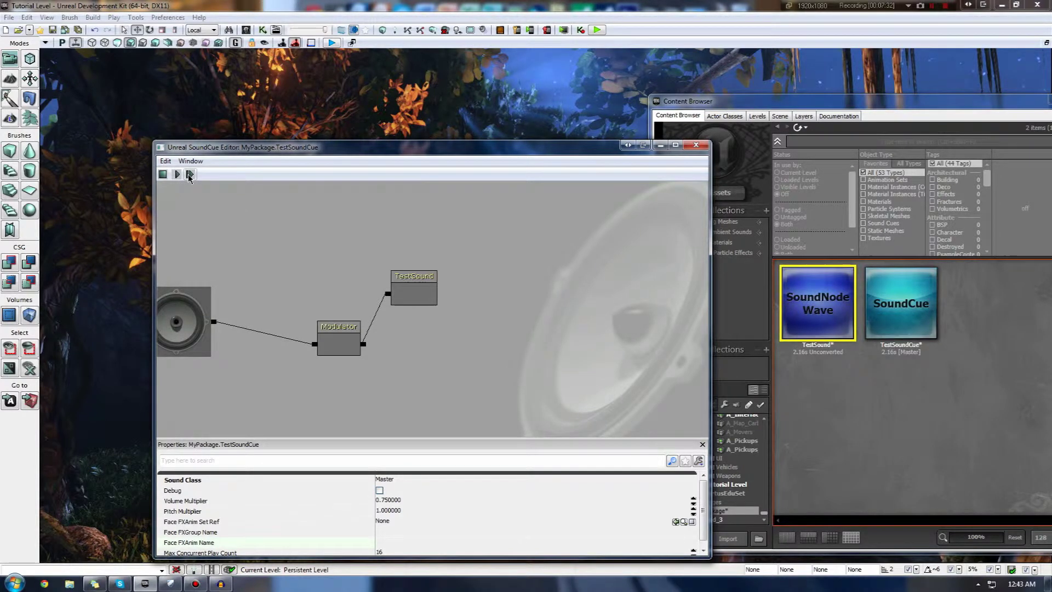
{"action": "left_click", "coordinate": [328, 333]}
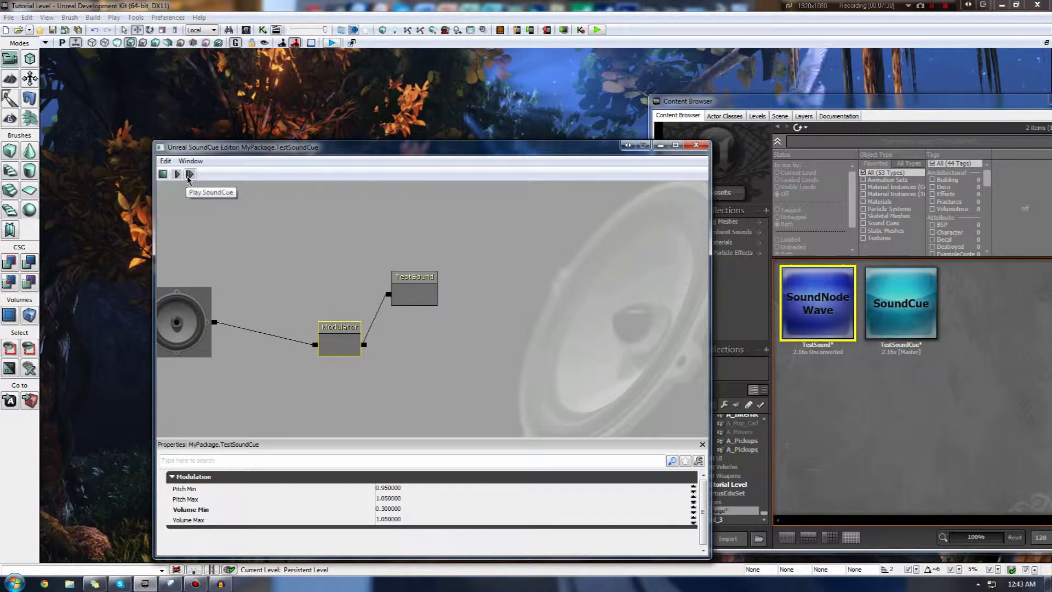
{"action": "left_click", "coordinate": [188, 177]}
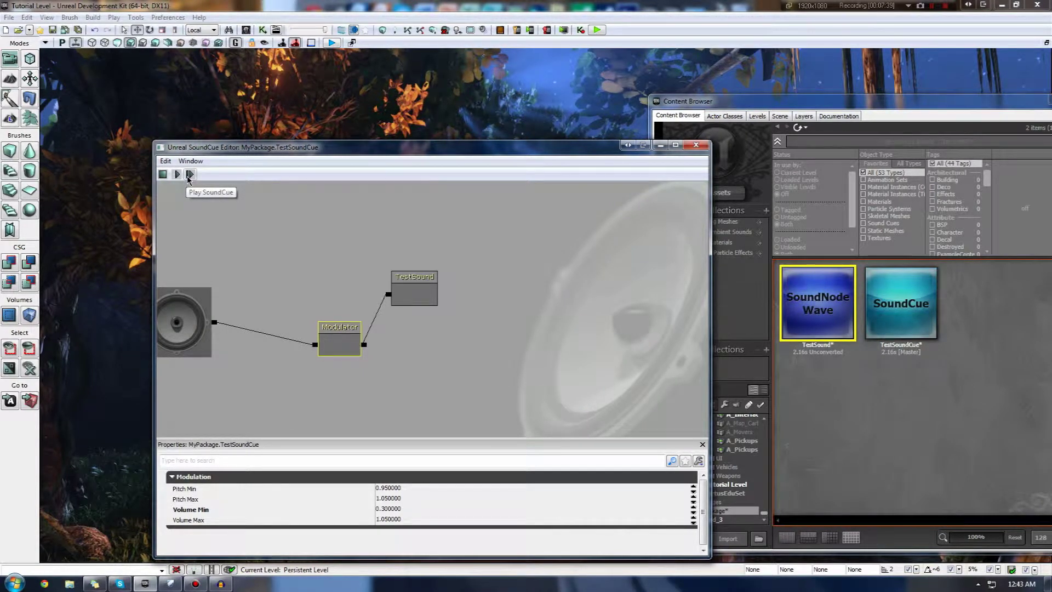
{"action": "left_click", "coordinate": [188, 179]}
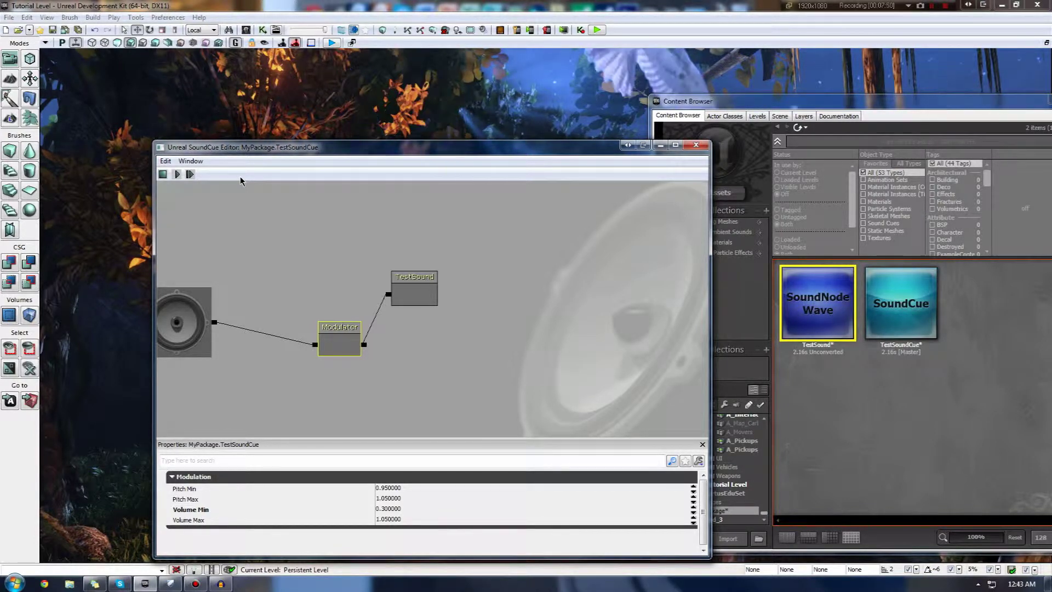
{"action": "left_click", "coordinate": [386, 332]}
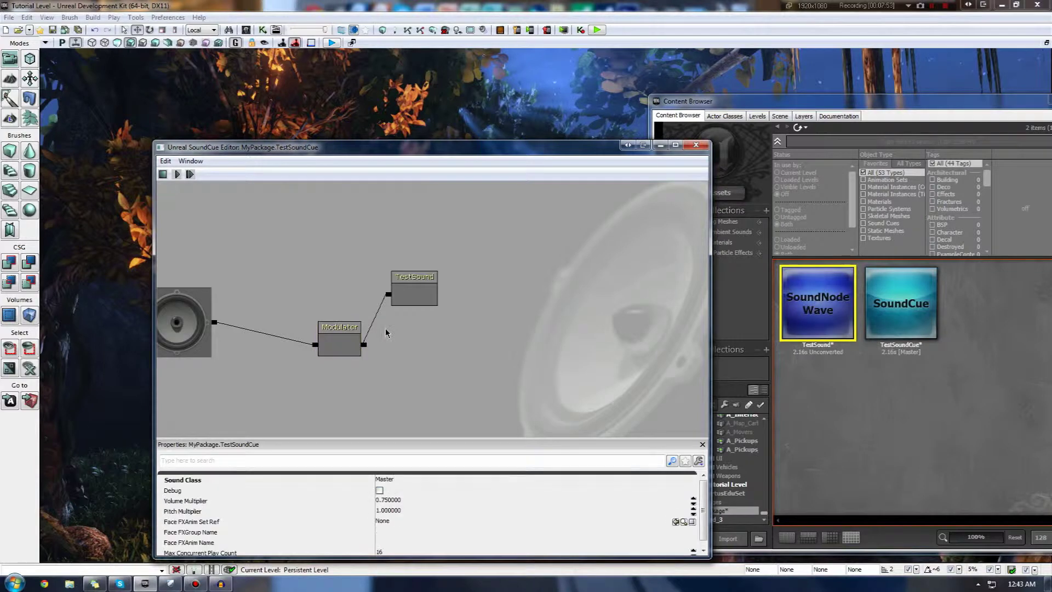
{"action": "left_click", "coordinate": [359, 344]}
{"action": "left_click", "coordinate": [376, 331]}
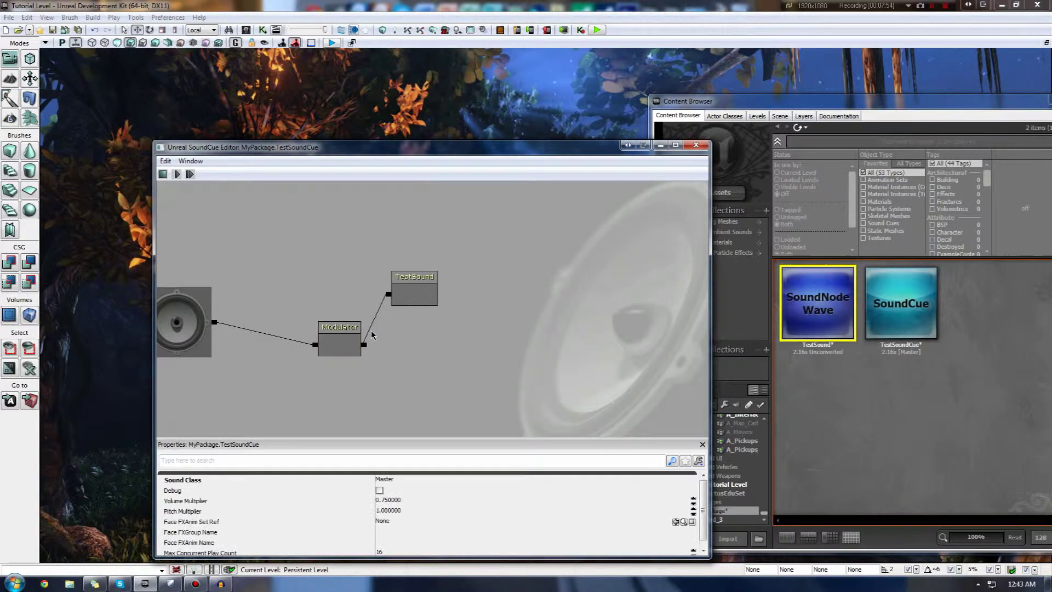
{"action": "right_click", "coordinate": [373, 318]}
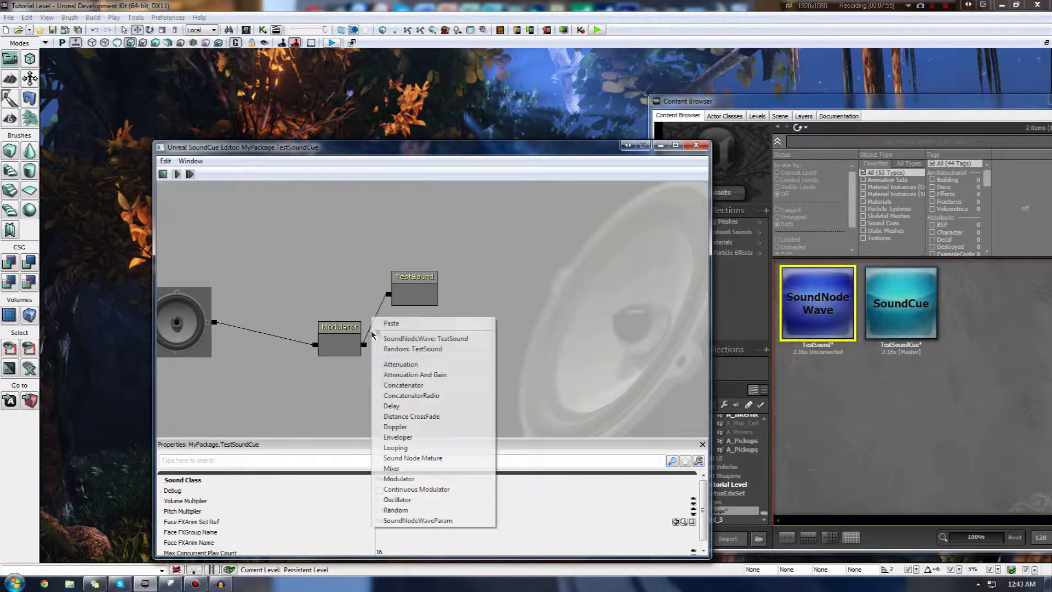
{"action": "left_click", "coordinate": [420, 515]}
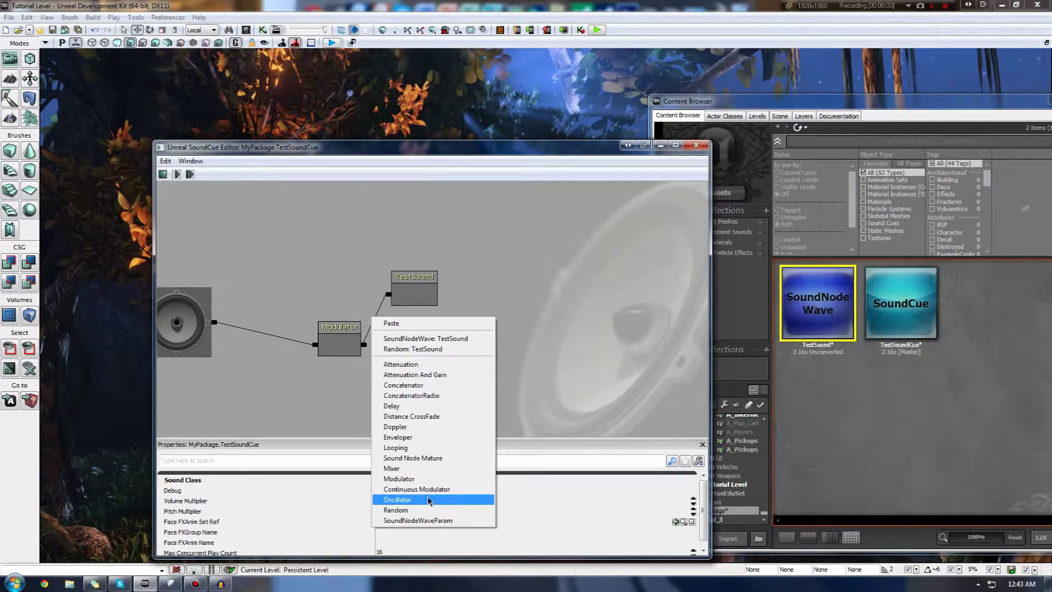
{"action": "left_click", "coordinate": [416, 489]}
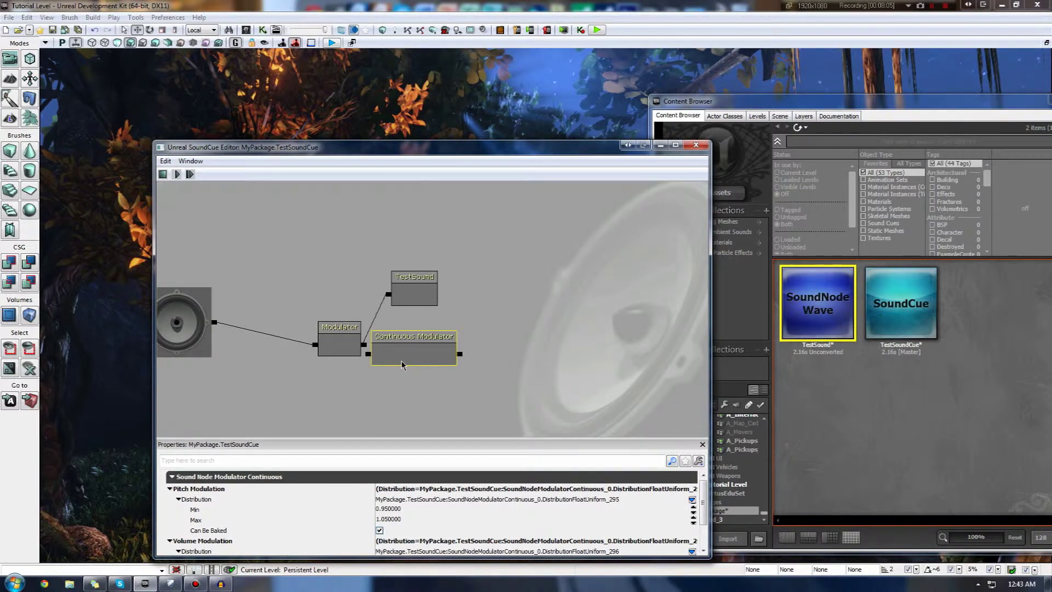
{"action": "key", "text": "Delete"}
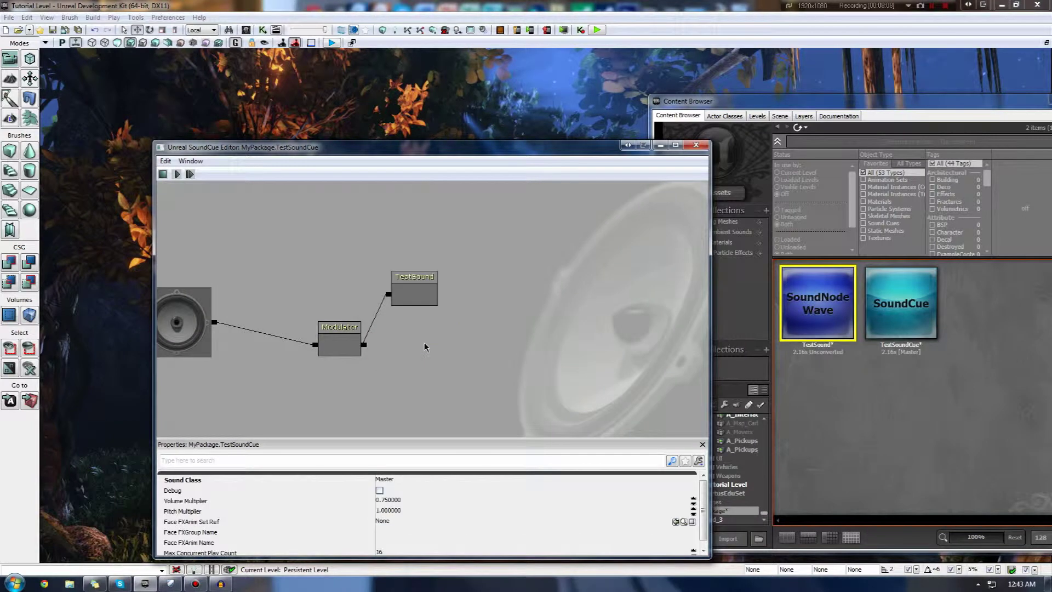
{"action": "right_click", "coordinate": [425, 330]}
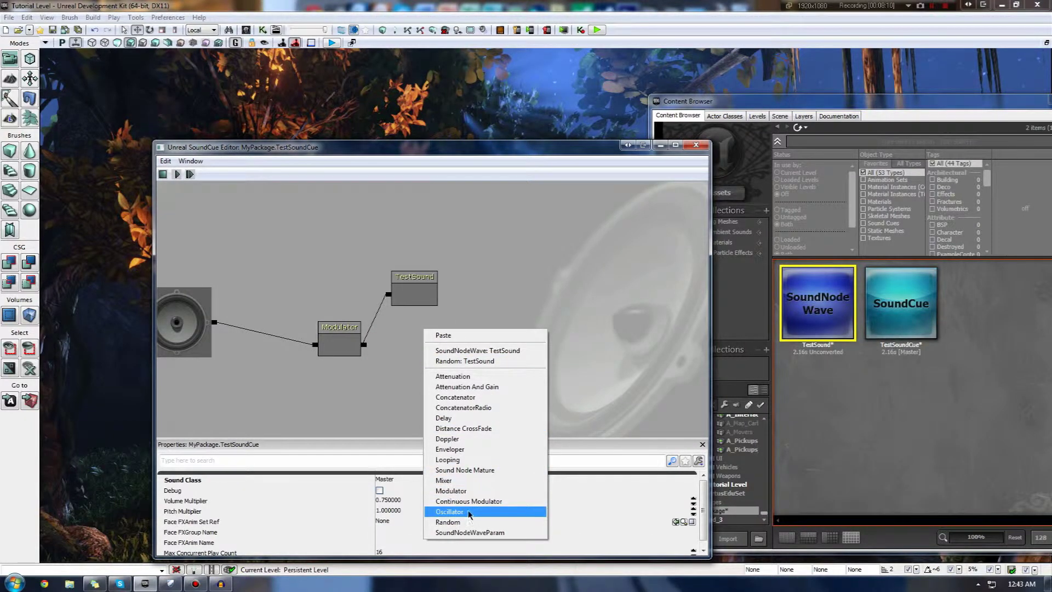
{"action": "left_click", "coordinate": [449, 512]}
{"action": "left_click", "coordinate": [435, 368]}
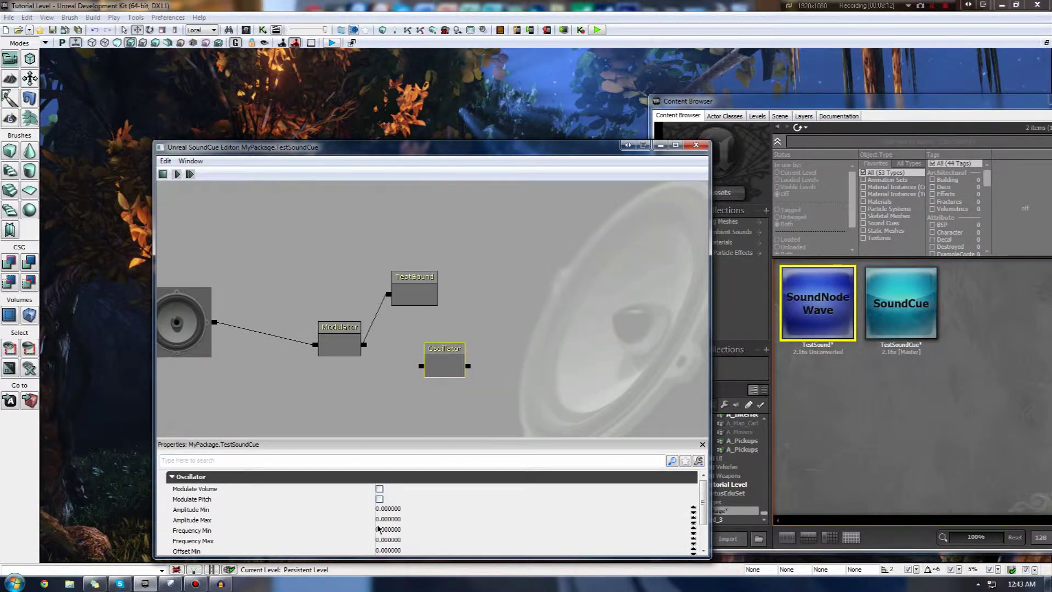
{"action": "scroll", "coordinate": [409, 526], "scroll_direction": "down", "scroll_amount": 2}
{"action": "scroll", "coordinate": [414, 499], "scroll_direction": "up", "scroll_amount": 2}
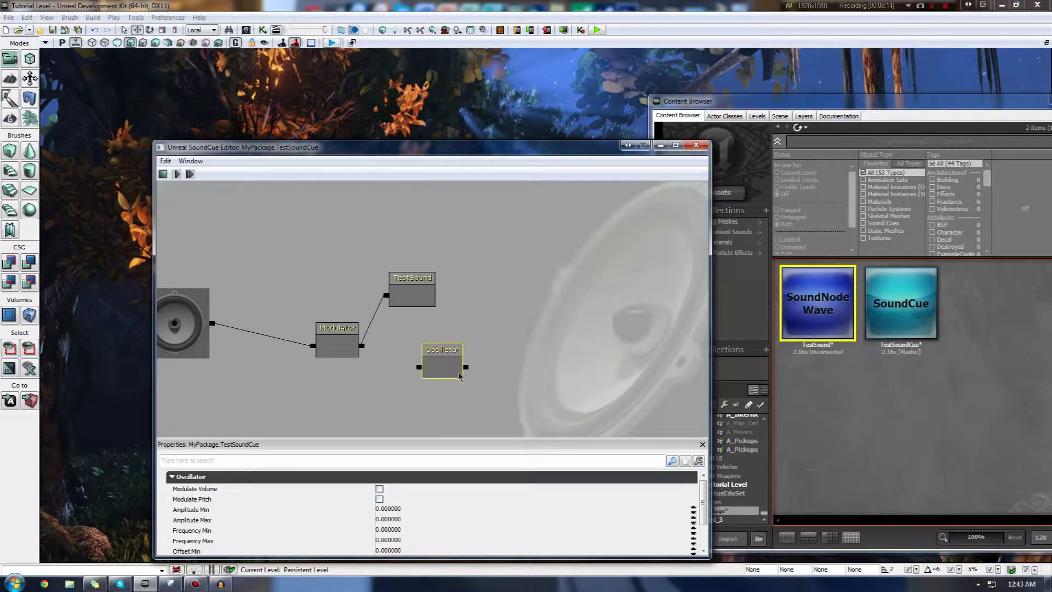
{"action": "key", "text": "Delete"}
{"action": "right_click", "coordinate": [455, 376]}
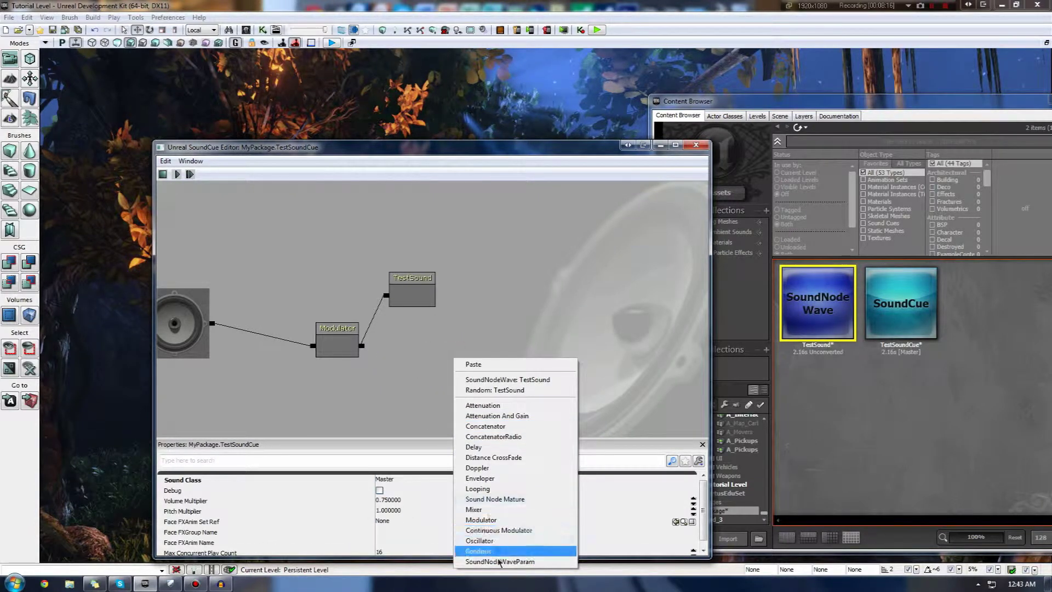
Step: Add a Random node to the TestSoundCue graph
{"action": "left_click", "coordinate": [482, 389]}
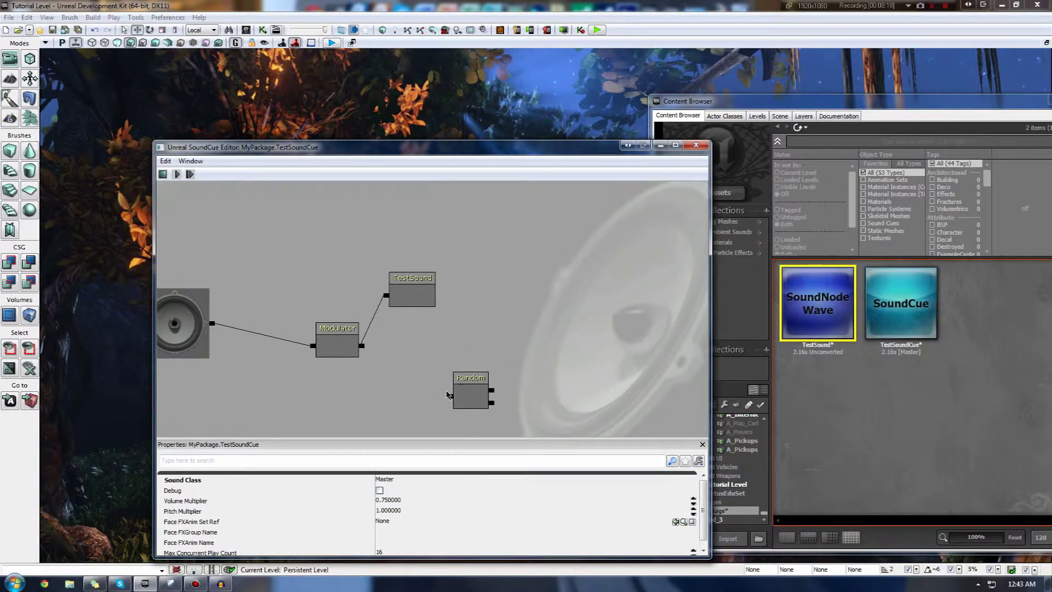
{"action": "left_click", "coordinate": [463, 395]}
{"action": "left_click", "coordinate": [331, 343]}
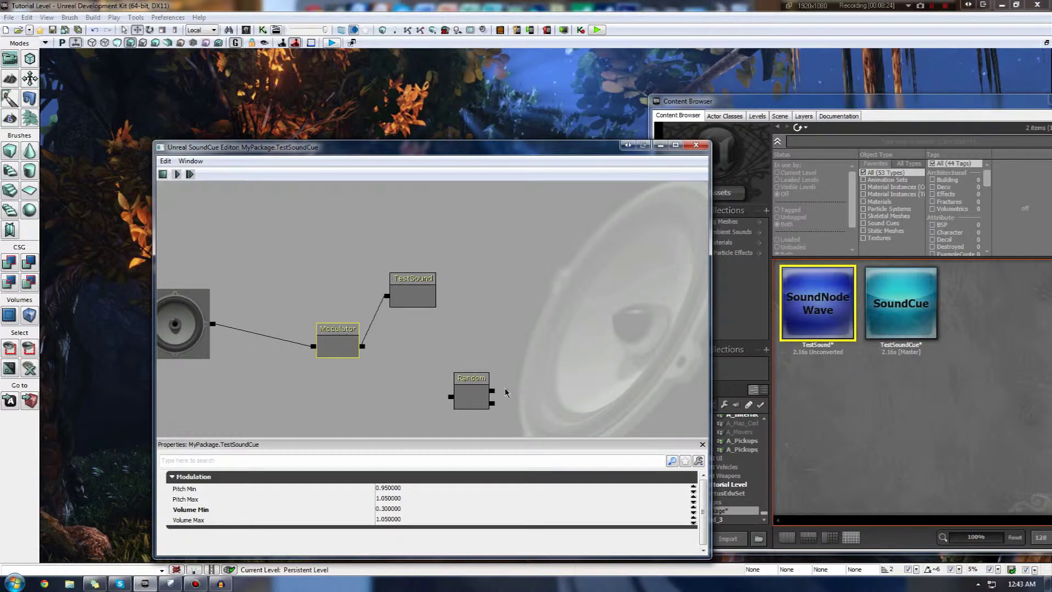
{"action": "left_click", "coordinate": [470, 364]}
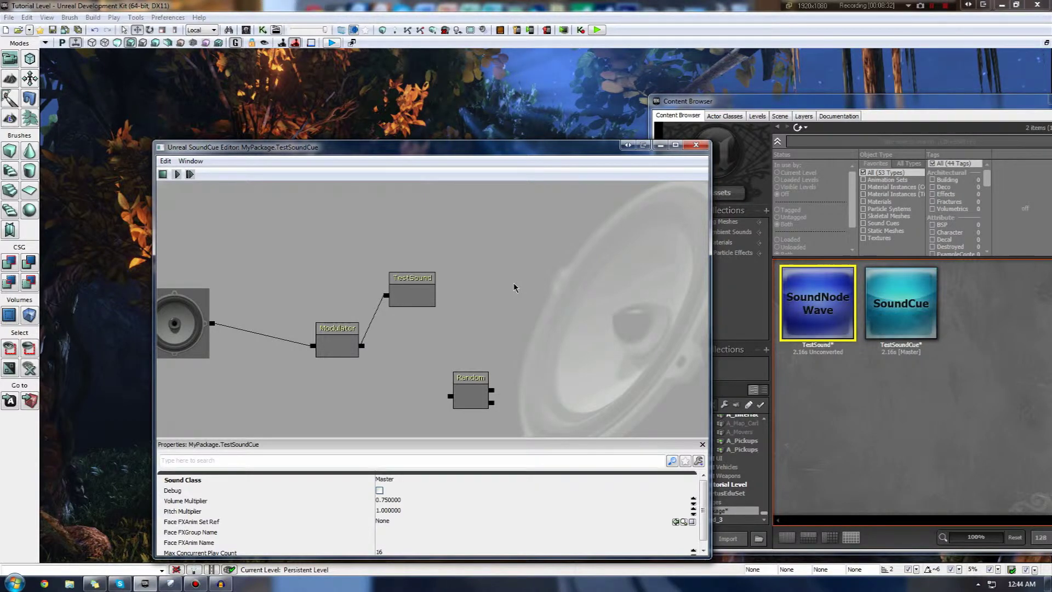
Step: Add two more inputs to the Random node, giving four weights of 1.0
{"action": "left_click", "coordinate": [462, 378]}
{"action": "right_click", "coordinate": [473, 378]}
{"action": "left_click", "coordinate": [501, 408]}
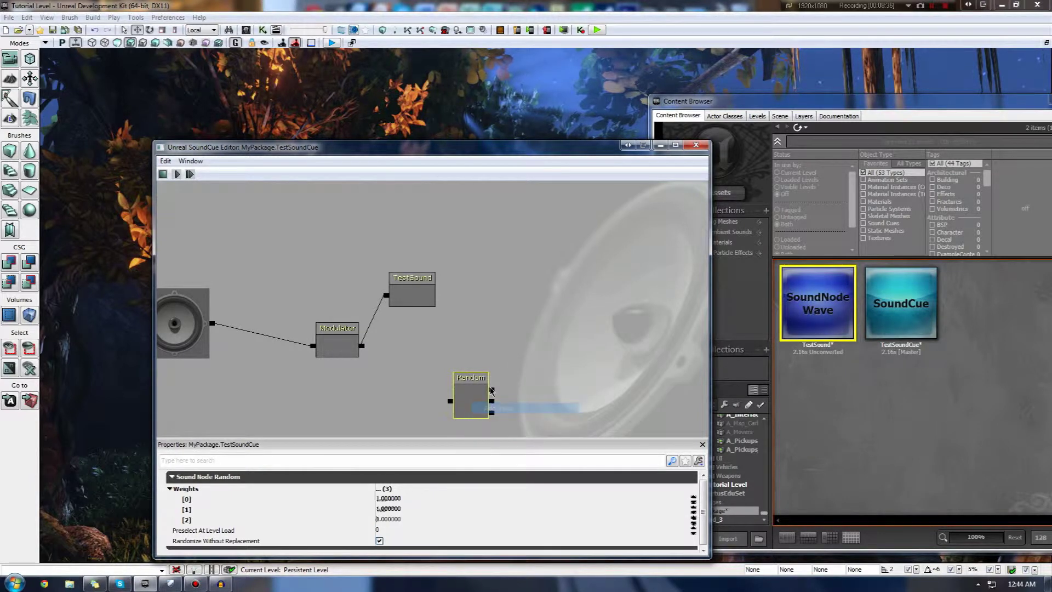
{"action": "right_click", "coordinate": [478, 383]}
{"action": "left_click", "coordinate": [503, 413]}
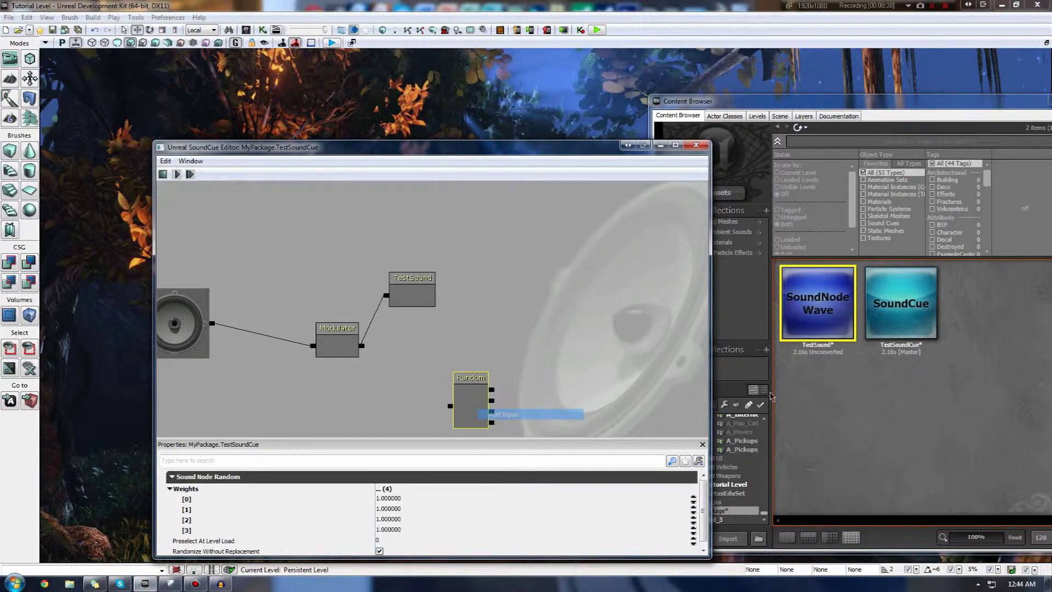
{"action": "left_click", "coordinate": [861, 354]}
Step: Show All Assets filtered to Sound Wave Data and select the first SoundNodeWave
{"action": "left_click", "coordinate": [895, 223]}
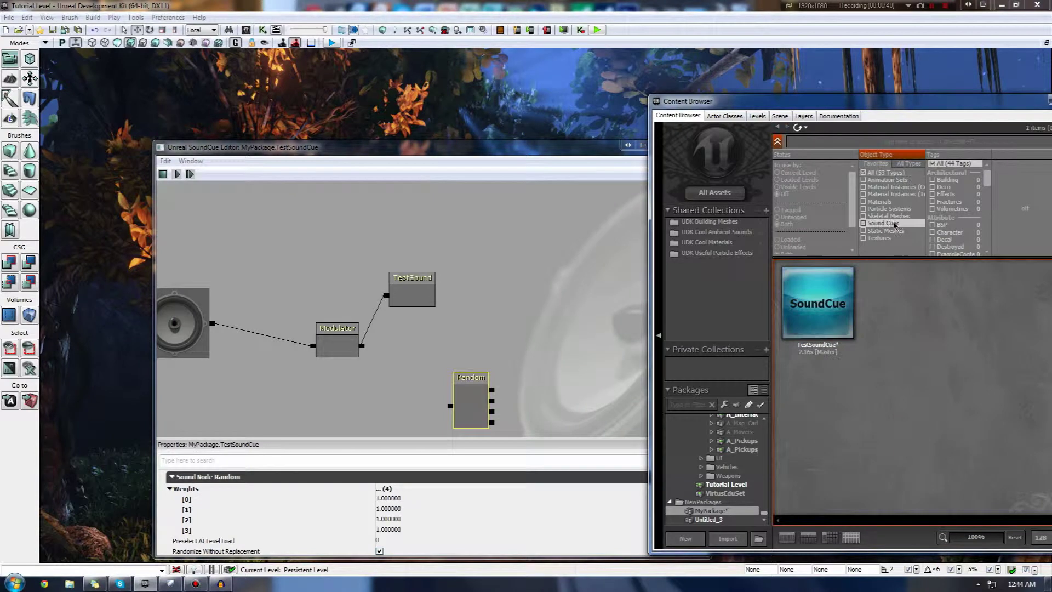
{"action": "left_click", "coordinate": [872, 224]}
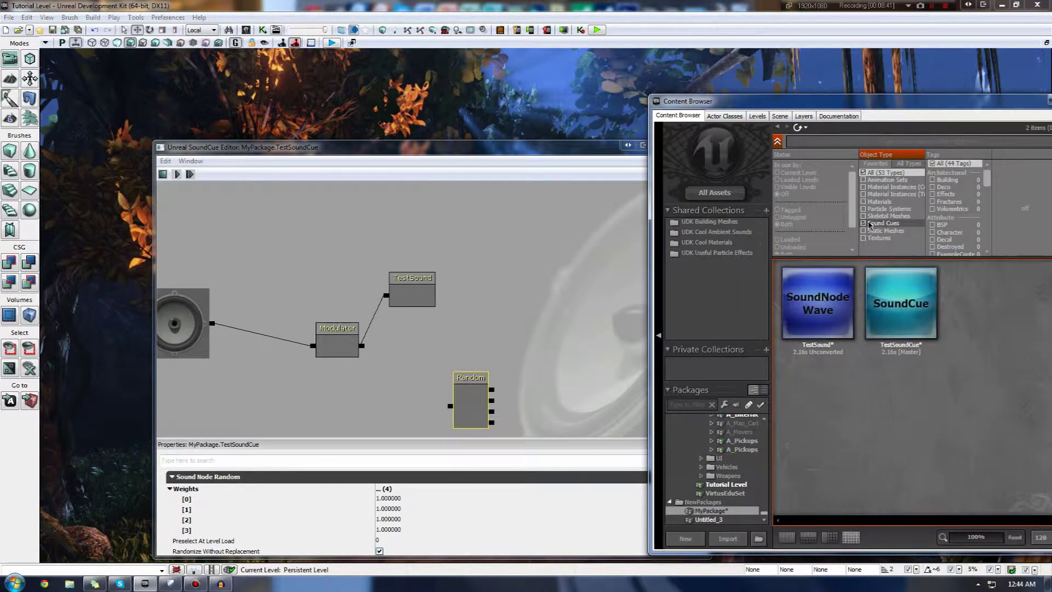
{"action": "left_click", "coordinate": [898, 166]}
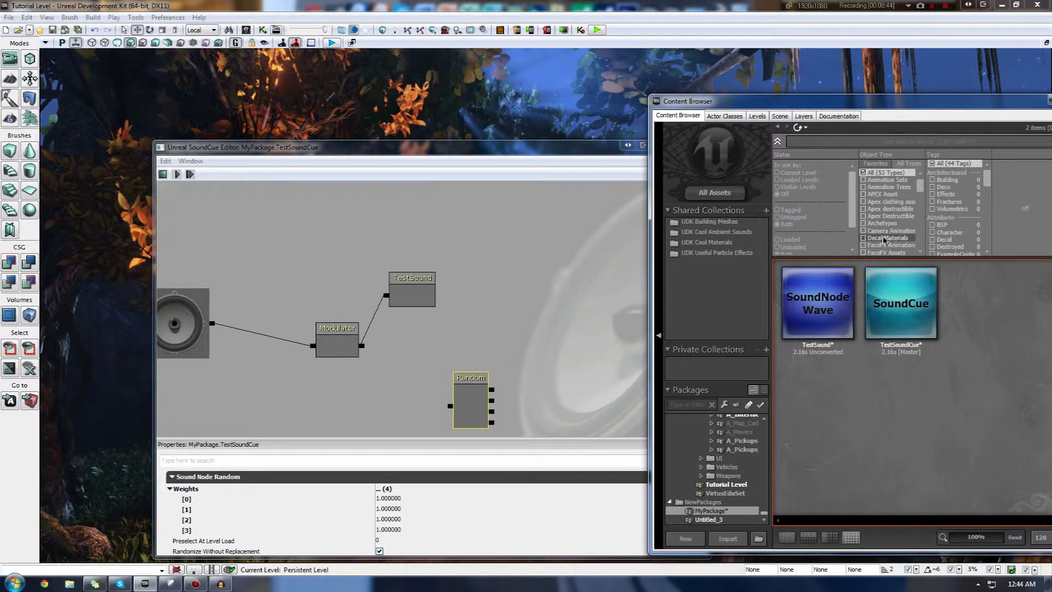
{"action": "left_click", "coordinate": [715, 197]}
{"action": "scroll", "coordinate": [899, 171], "scroll_direction": "down", "scroll_amount": 8}
{"action": "scroll", "coordinate": [899, 215], "scroll_direction": "down", "scroll_amount": 1}
{"action": "left_click", "coordinate": [904, 245]}
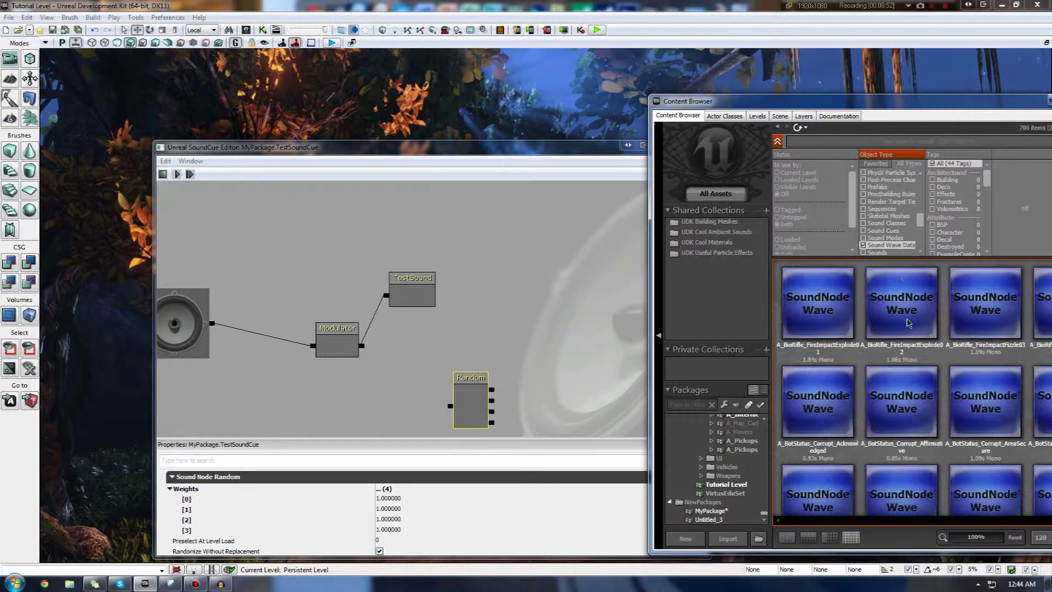
{"action": "left_click", "coordinate": [808, 326]}
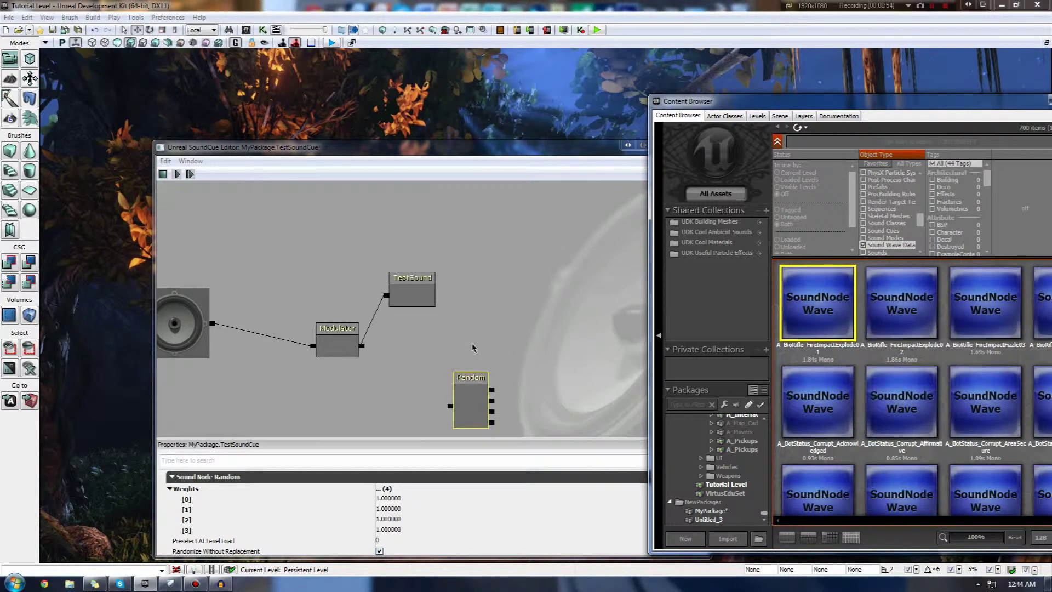
Step: Add an A_BioRifle_FireImpactExplode01 wave node and wire it into the Random node
{"action": "right_click", "coordinate": [552, 327]}
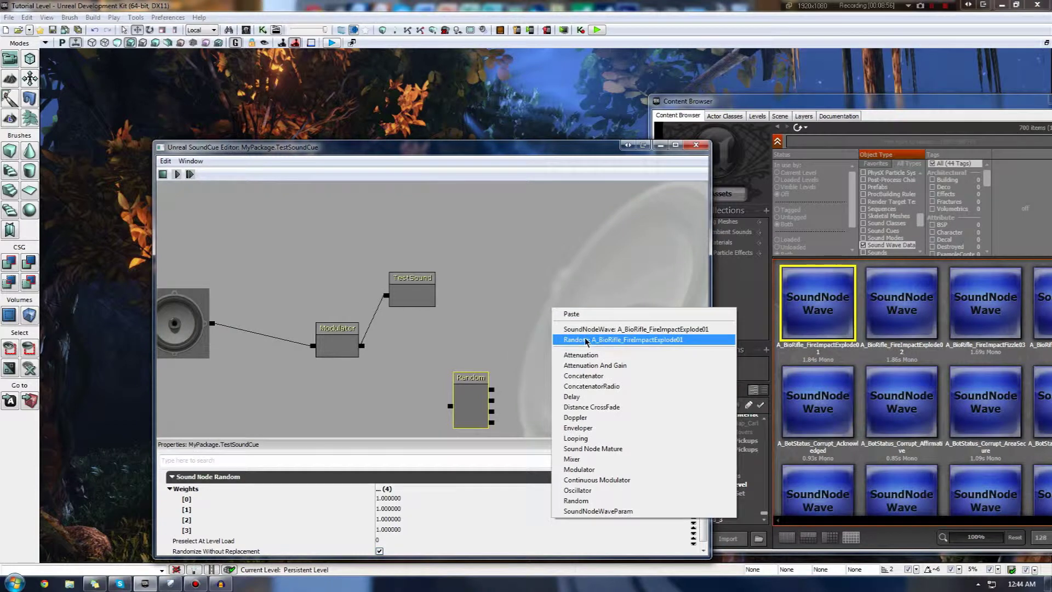
{"action": "left_click", "coordinate": [615, 329]}
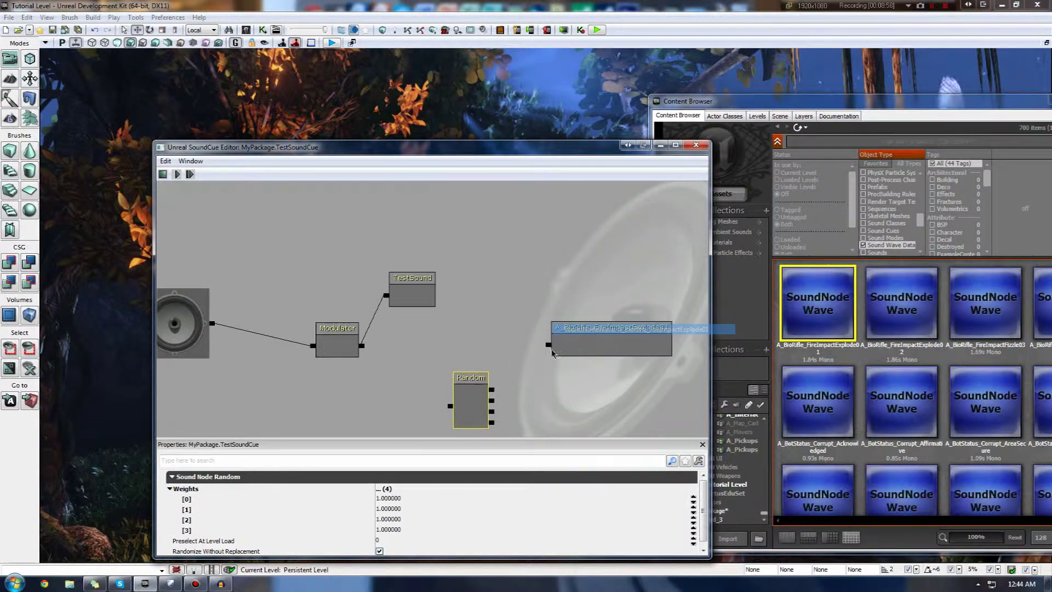
{"action": "left_click_drag", "start_coordinate": [549, 346], "coordinate": [492, 389]}
Step: Delete the Modulator, then wire TestSound into Random and Random into the speaker
{"action": "left_click", "coordinate": [332, 348]}
{"action": "key", "text": "Delete"}
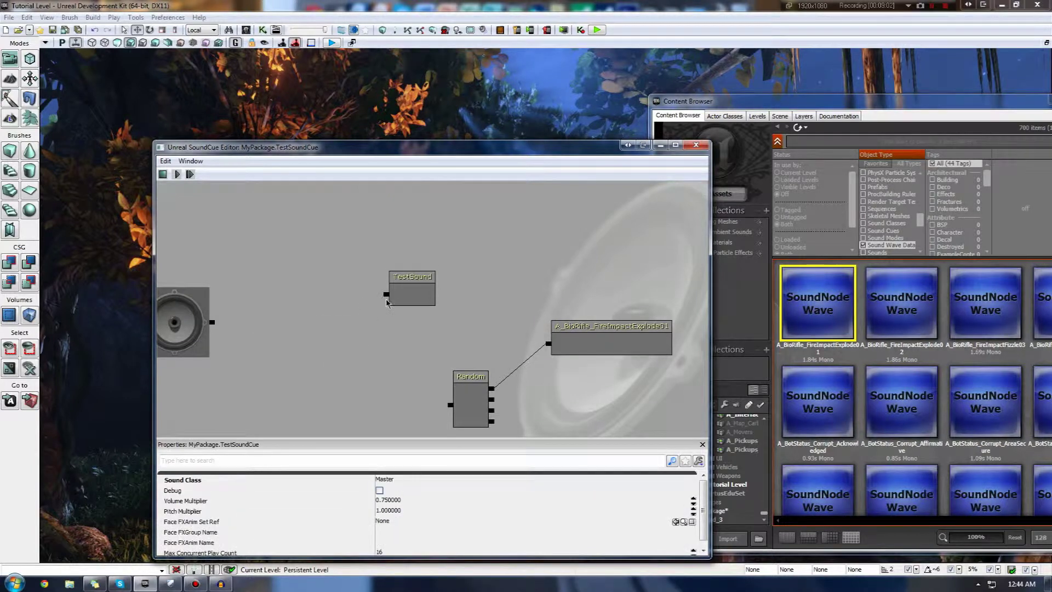
{"action": "left_click_drag", "start_coordinate": [386, 294], "coordinate": [492, 399]}
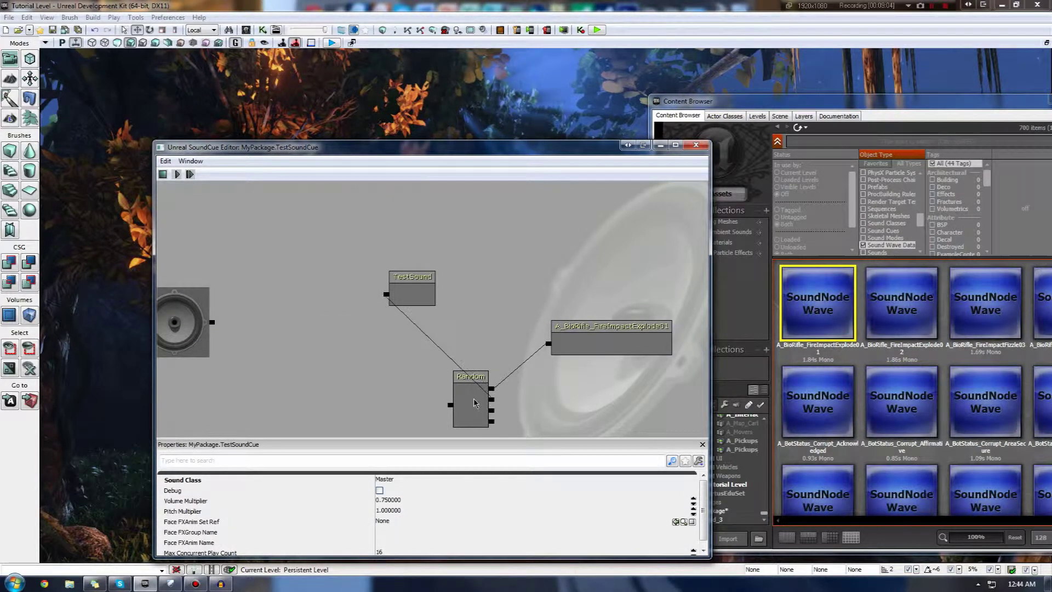
{"action": "right_click", "coordinate": [472, 403]}
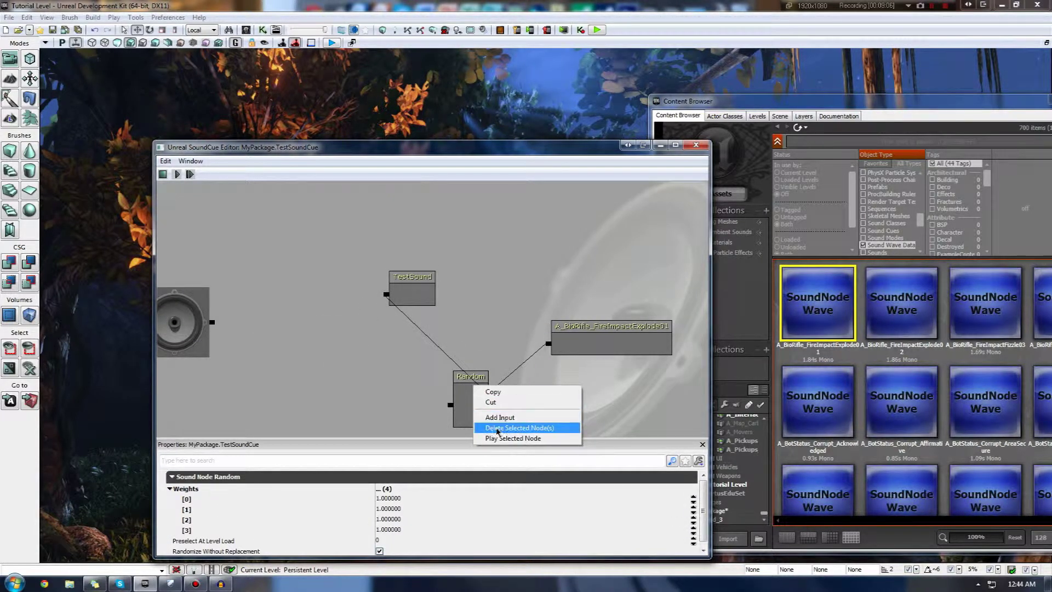
{"action": "left_click", "coordinate": [440, 390]}
{"action": "left_click_drag", "start_coordinate": [382, 394], "coordinate": [215, 327]}
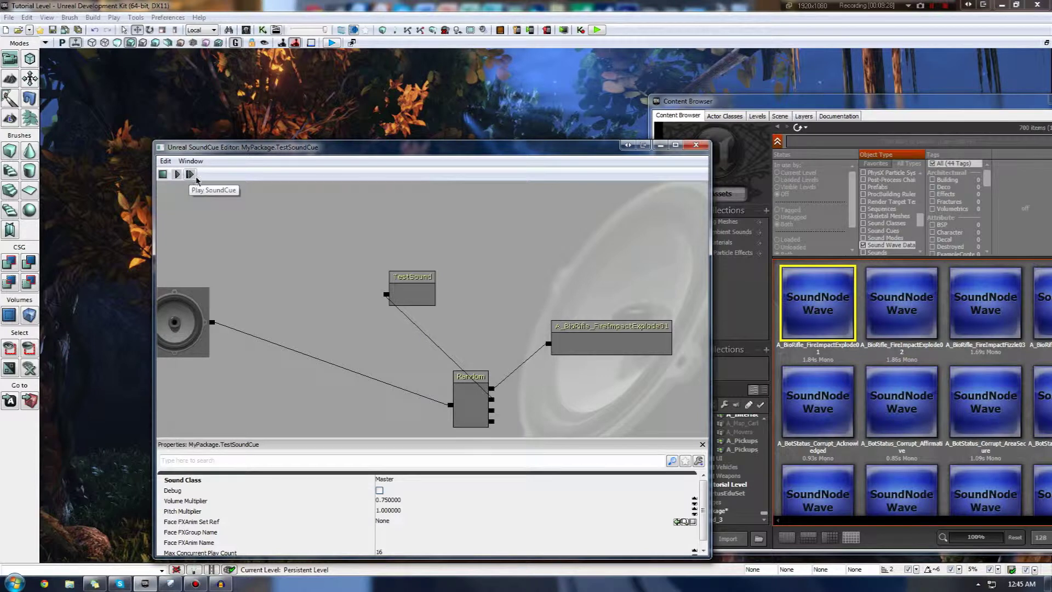
{"action": "scroll", "coordinate": [195, 185], "scroll_direction": "down", "scroll_amount": 1}
Step: Inspect the properties of the BioRifle wave node and TestSound
{"action": "left_click", "coordinate": [542, 316]}
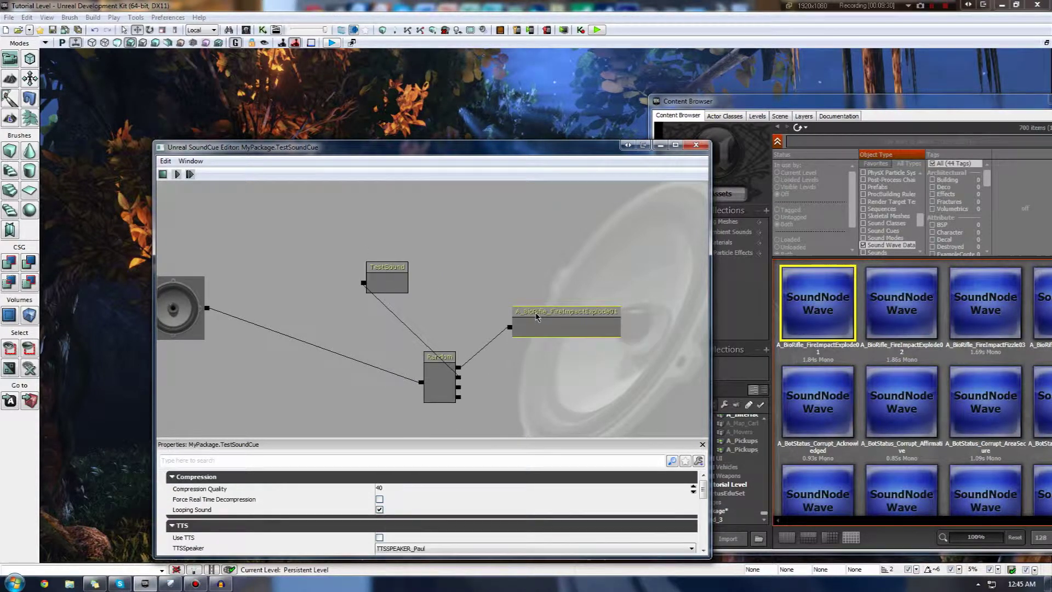
{"action": "left_click", "coordinate": [475, 270]}
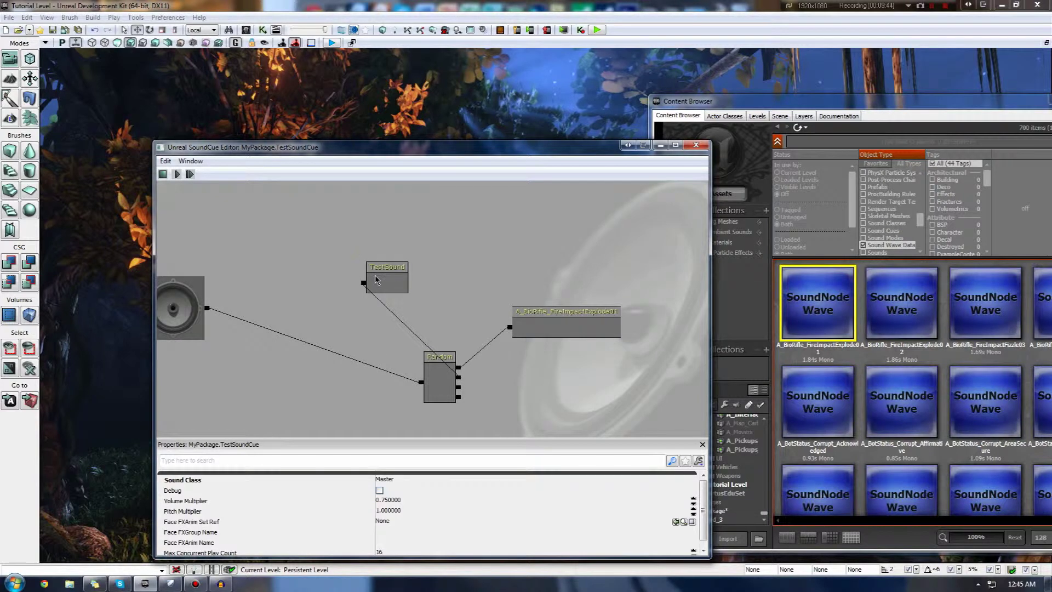
{"action": "left_click", "coordinate": [374, 277]}
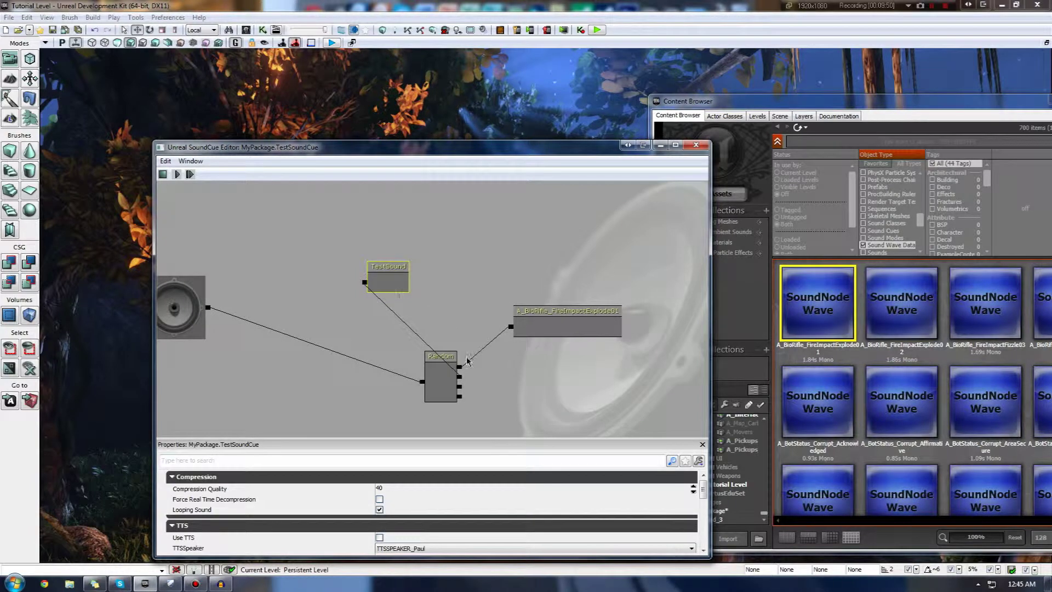
{"action": "right_click", "coordinate": [498, 377]}
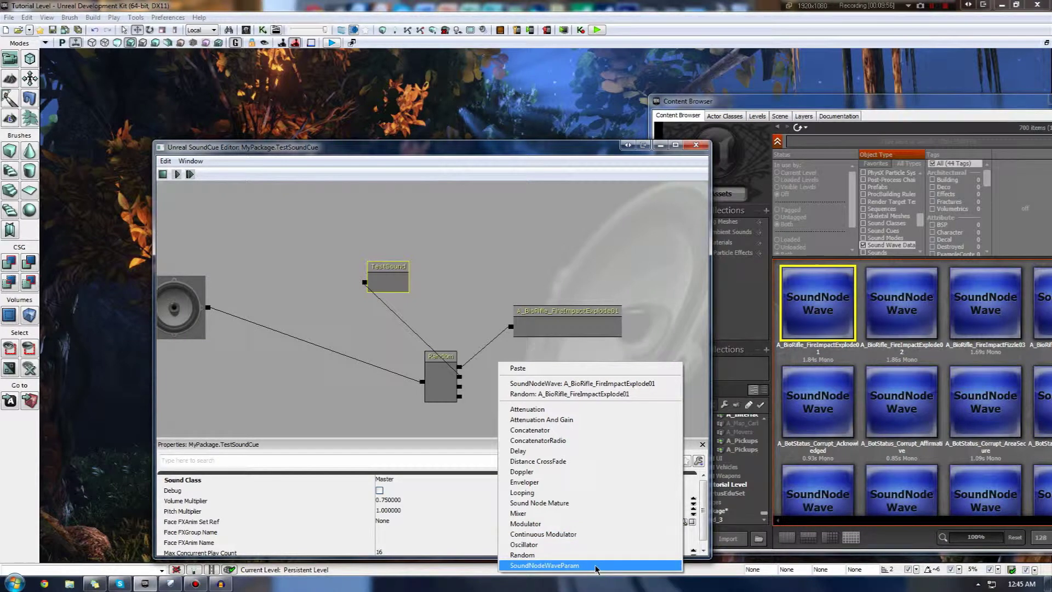
{"action": "left_click", "coordinate": [580, 355]}
Step: Add and remove a SoundNodeWaveParam node, then rearrange the Random and TestSound nodes
{"action": "left_click_drag", "start_coordinate": [555, 354], "coordinate": [560, 354]}
{"action": "right_click", "coordinate": [560, 353]}
{"action": "left_click", "coordinate": [610, 541]}
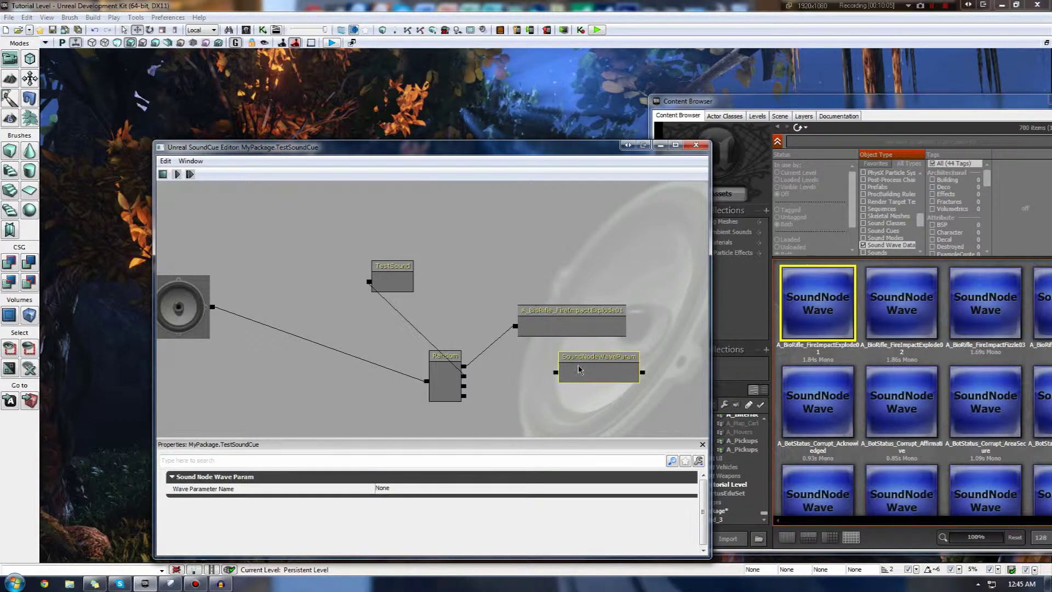
{"action": "key", "text": "Delete"}
{"action": "left_click_drag", "start_coordinate": [443, 370], "coordinate": [341, 326]}
{"action": "left_click_drag", "start_coordinate": [393, 284], "coordinate": [487, 367]}
Step: Delete the Random and BioRifle wave nodes and move TestSound near the speaker
{"action": "right_click", "coordinate": [552, 360]}
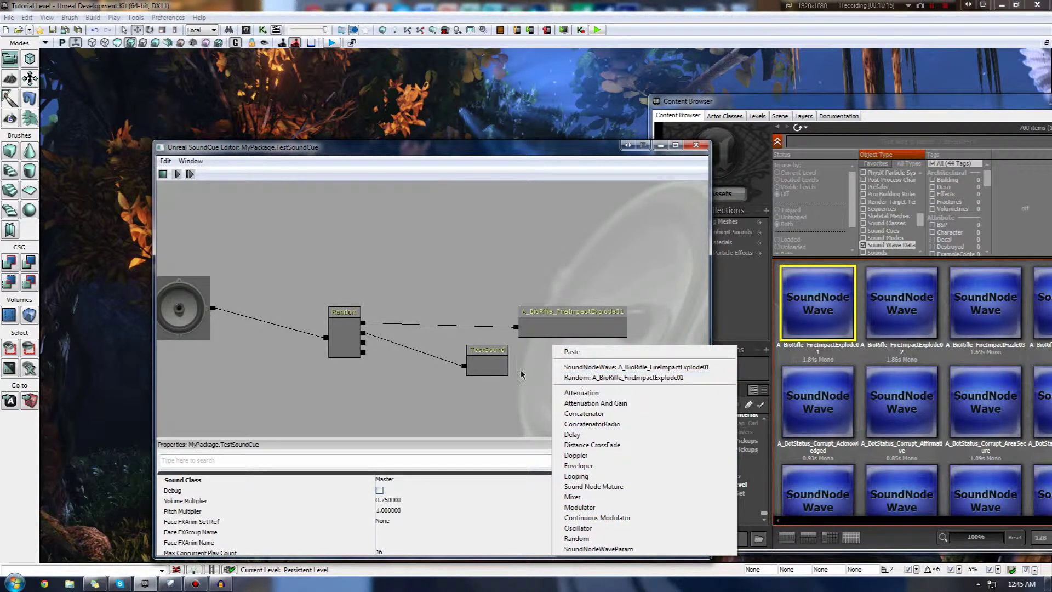
{"action": "left_click", "coordinate": [428, 354]}
{"action": "left_click", "coordinate": [340, 348]}
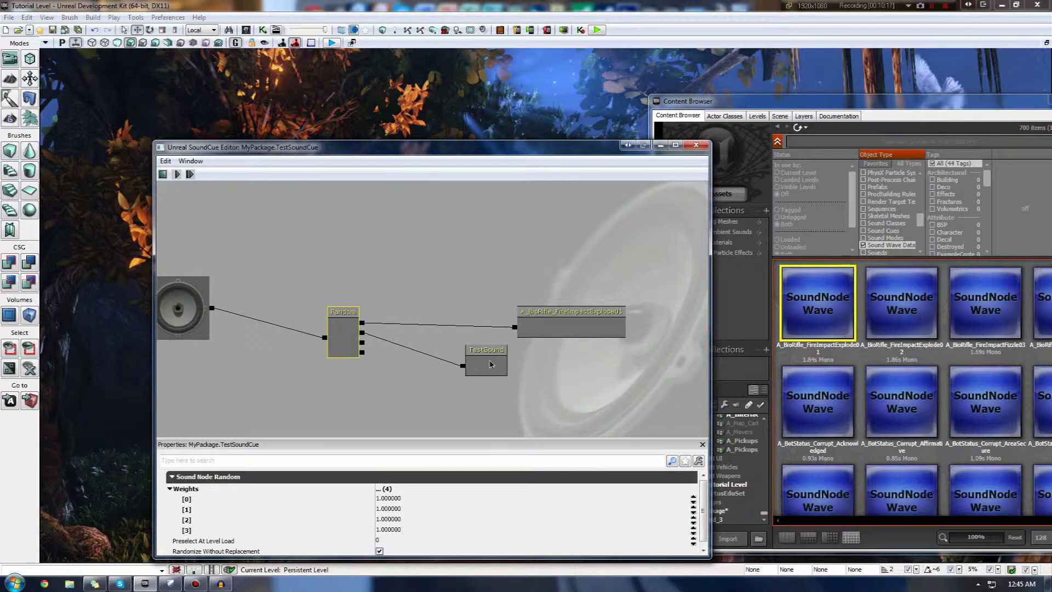
{"action": "key", "text": "Delete"}
{"action": "left_click", "coordinate": [557, 316]}
{"action": "key", "text": "Delete"}
{"action": "left_click_drag", "start_coordinate": [441, 317], "coordinate": [481, 302]}
{"action": "left_click", "coordinate": [521, 358]}
{"action": "left_click_drag", "start_coordinate": [521, 357], "coordinate": [484, 268]}
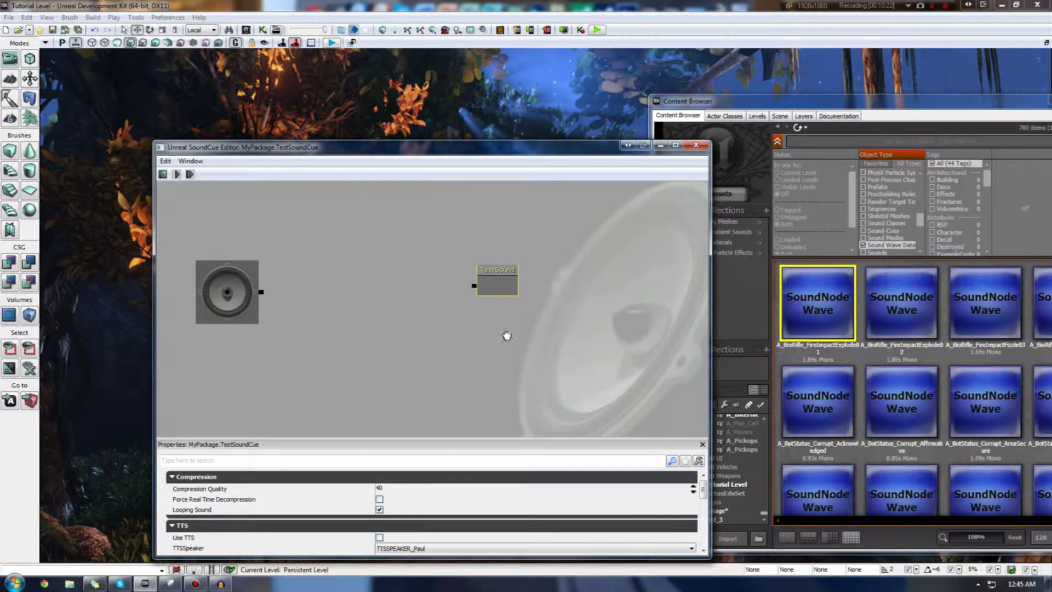
Step: Add a Mixer node and a Modulator node to the graph
{"action": "left_click", "coordinate": [505, 333]}
{"action": "right_click", "coordinate": [508, 336]}
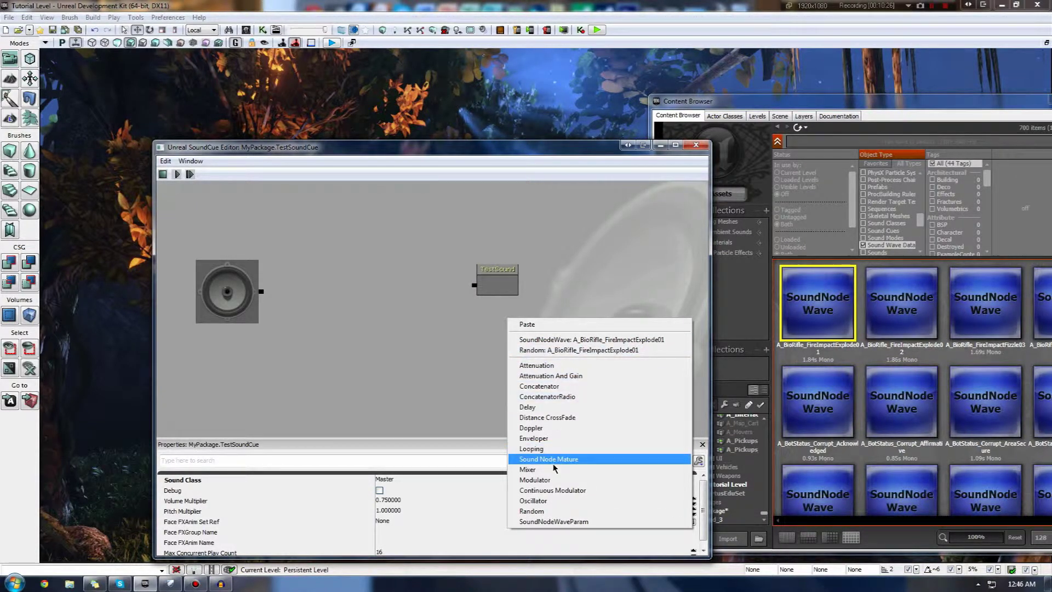
{"action": "left_click", "coordinate": [552, 472]}
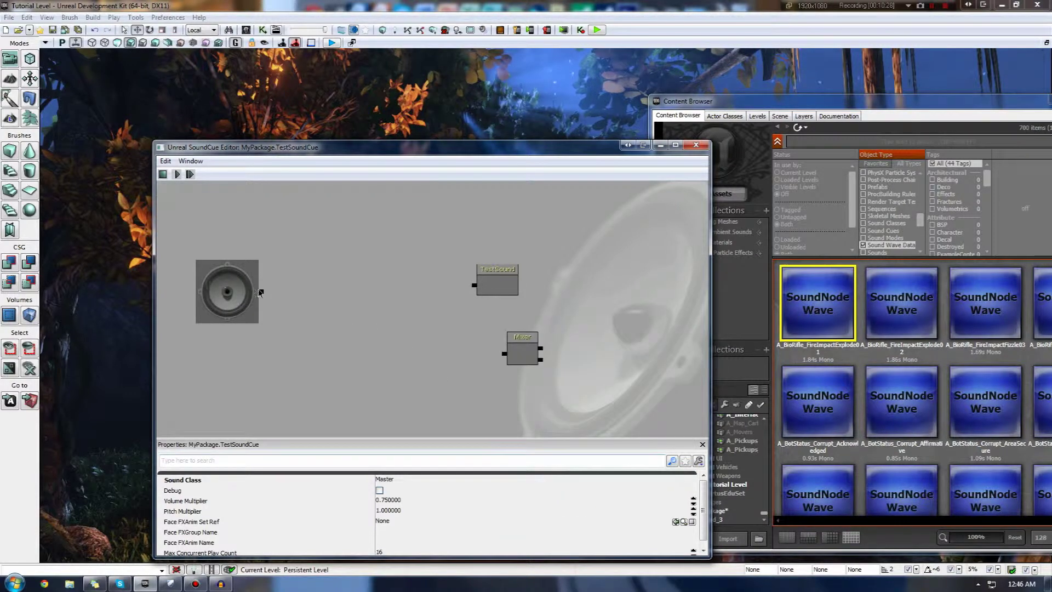
{"action": "left_click_drag", "start_coordinate": [505, 360], "coordinate": [387, 347]}
{"action": "right_click", "coordinate": [387, 330]}
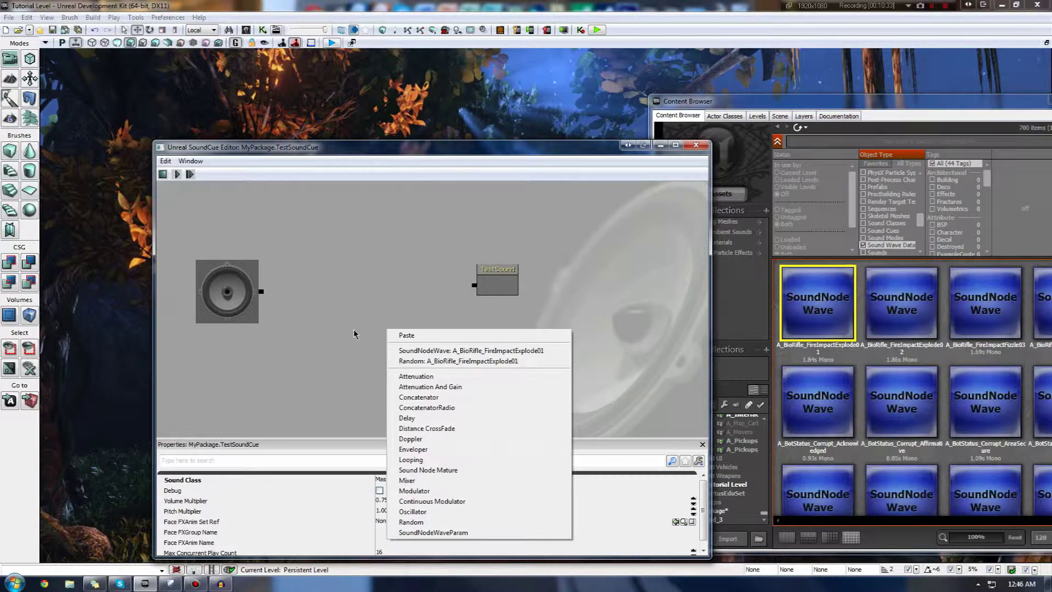
{"action": "left_click", "coordinate": [415, 491]}
{"action": "left_click", "coordinate": [394, 366]}
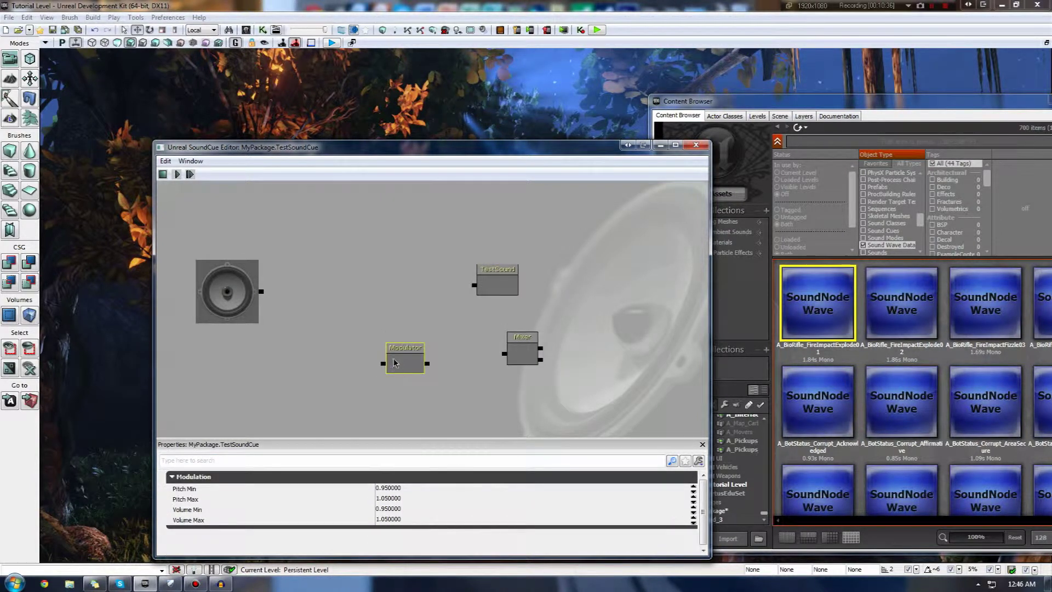
Step: Add an Attenuation node, wire the speaker and TestSound to it, then delete it
{"action": "right_click", "coordinate": [392, 340]}
{"action": "left_click", "coordinate": [415, 387]}
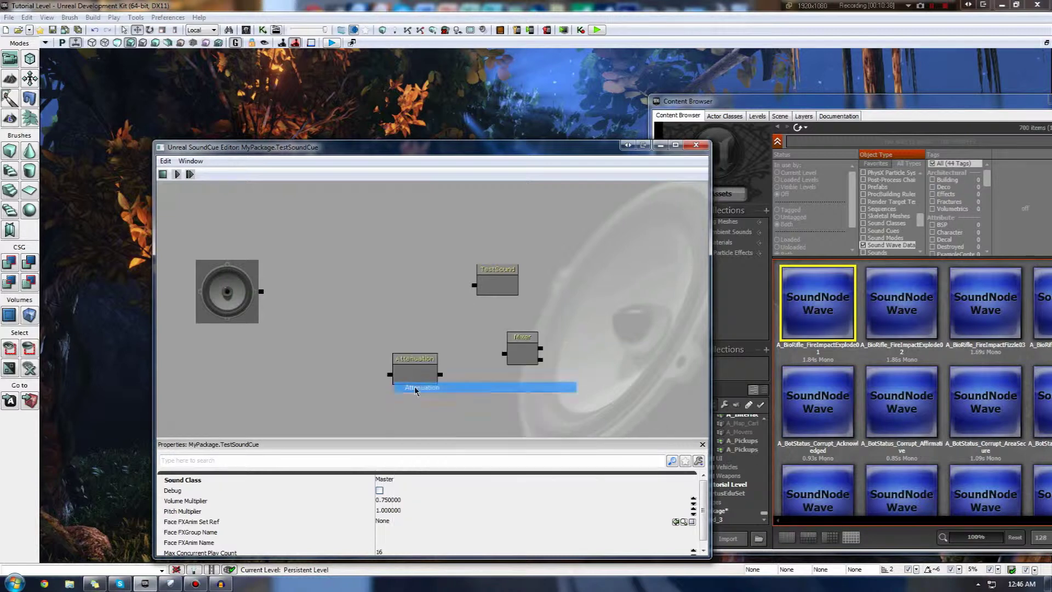
{"action": "left_click_drag", "start_coordinate": [320, 351], "coordinate": [351, 329]}
{"action": "left_click", "coordinate": [408, 372]}
{"action": "left_click", "coordinate": [502, 284]}
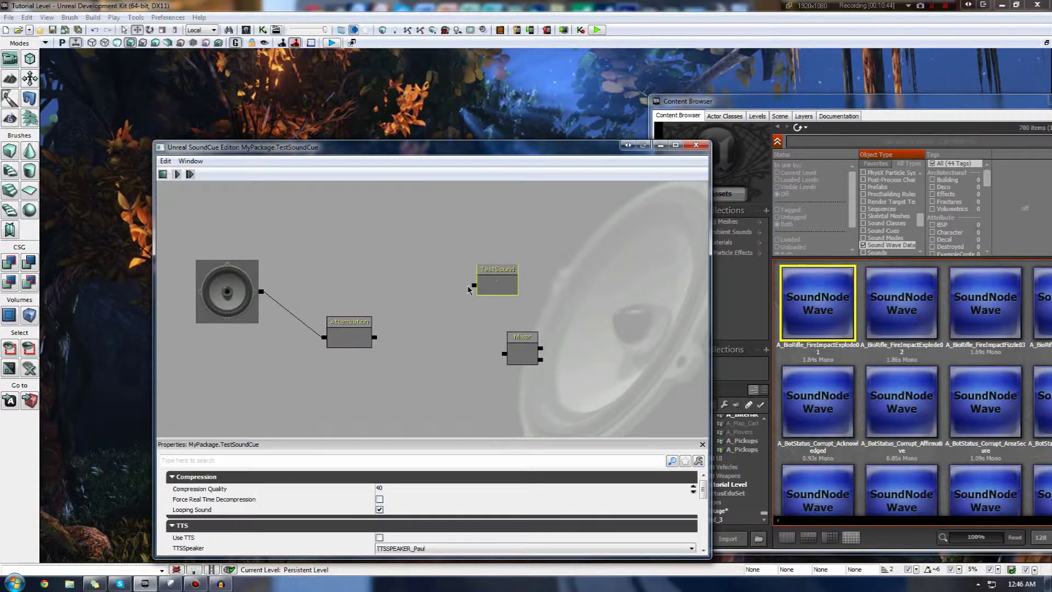
{"action": "left_click_drag", "start_coordinate": [474, 285], "coordinate": [366, 325]}
{"action": "left_click", "coordinate": [484, 268]}
{"action": "key", "text": "Delete"}
Step: Replace the first Mixer with a new one and place a fresh Attenuation node beside the speaker
{"action": "right_click", "coordinate": [366, 325]}
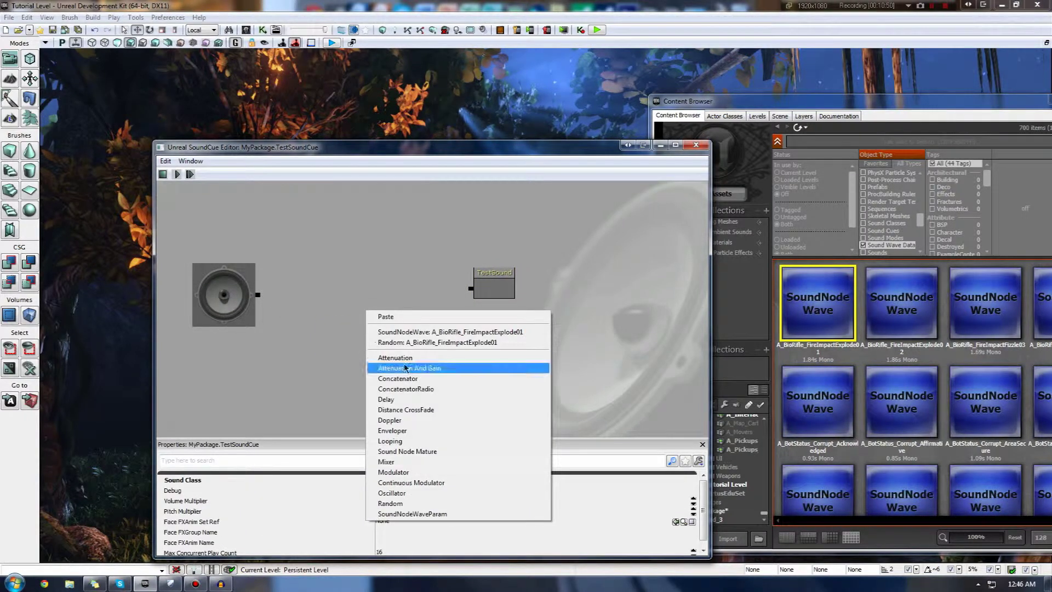
{"action": "left_click", "coordinate": [527, 295]}
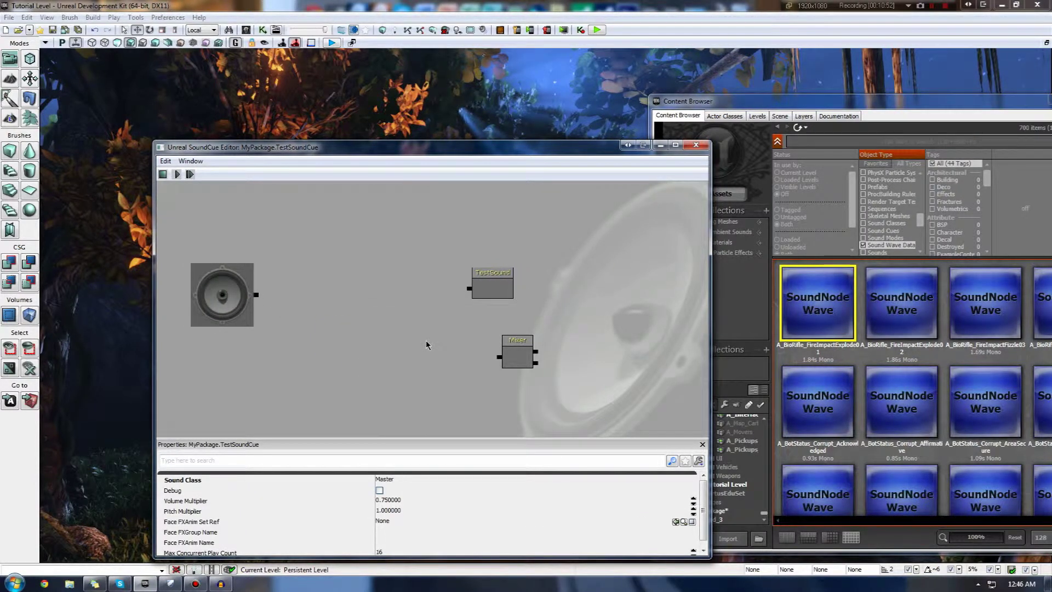
{"action": "right_click", "coordinate": [427, 344]}
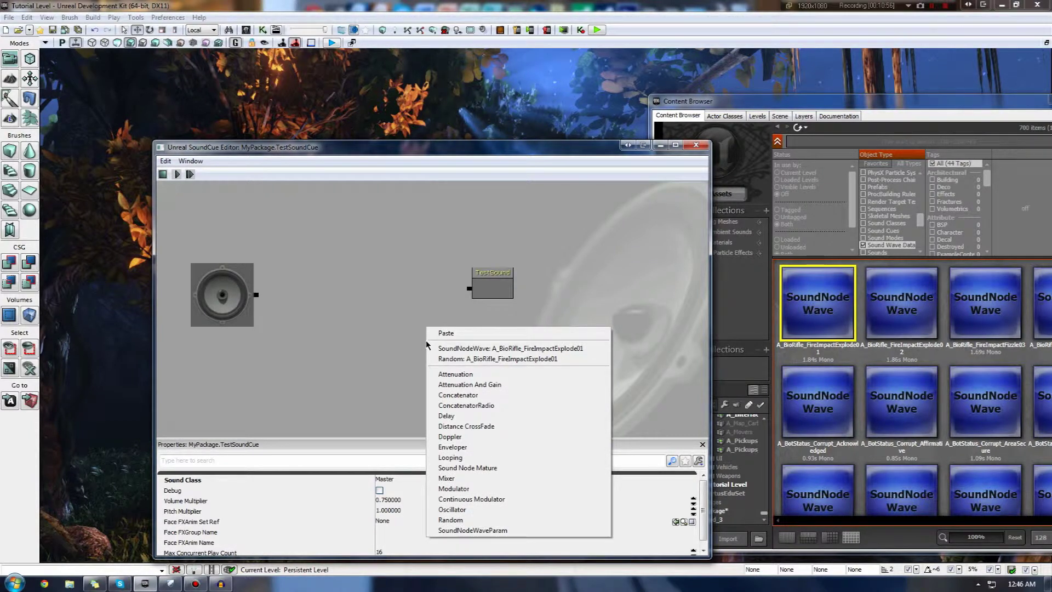
{"action": "left_click", "coordinate": [494, 478]}
{"action": "left_click", "coordinate": [441, 359]}
{"action": "key", "text": "Delete"}
{"action": "right_click", "coordinate": [444, 335]}
{"action": "left_click", "coordinate": [463, 382]}
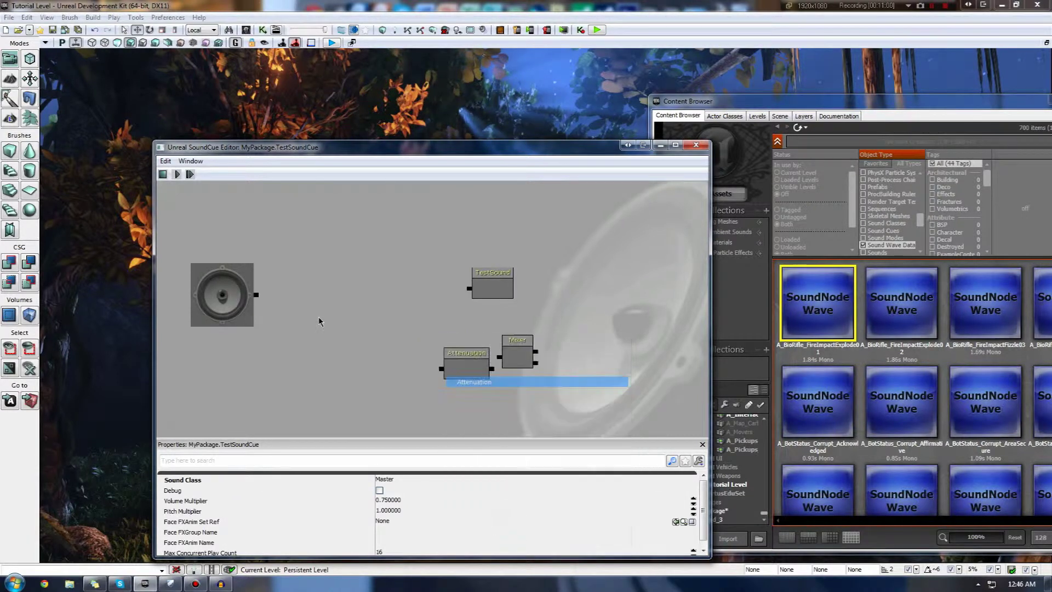
{"action": "left_click", "coordinate": [467, 366]}
{"action": "left_click_drag", "start_coordinate": [468, 366], "coordinate": [253, 297]}
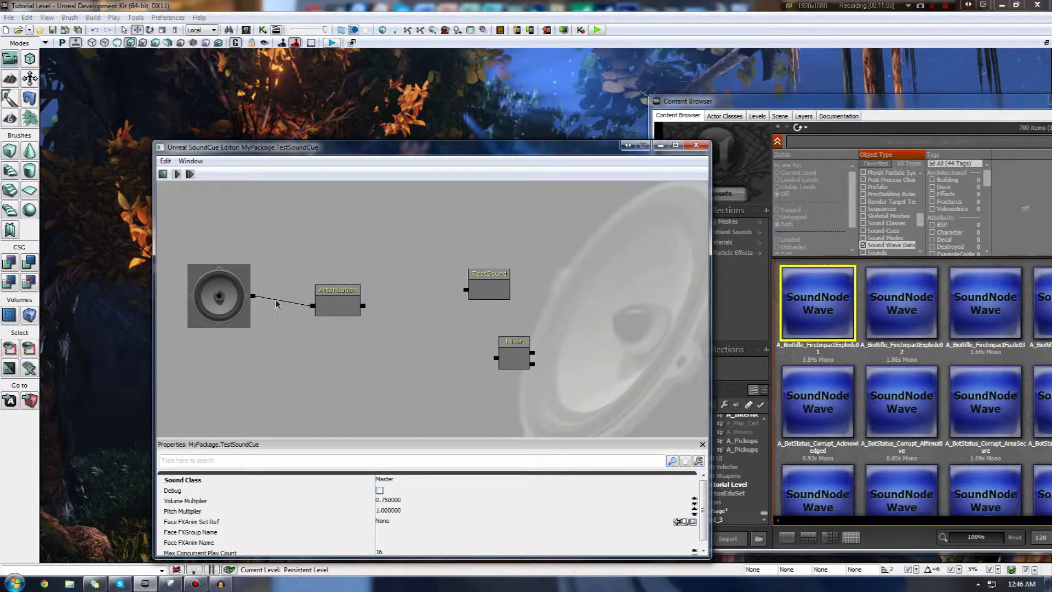
Step: Wire Attenuation into the Mixer and connect TestSound to the Mixer's upper input
{"action": "left_click", "coordinate": [339, 295]}
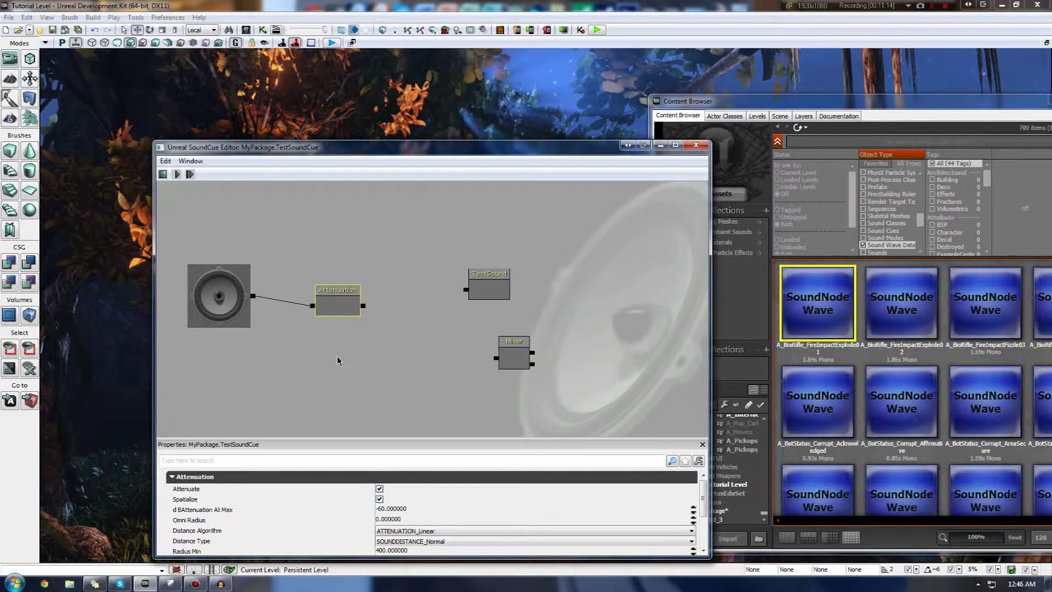
{"action": "left_click_drag", "start_coordinate": [363, 305], "coordinate": [496, 359]}
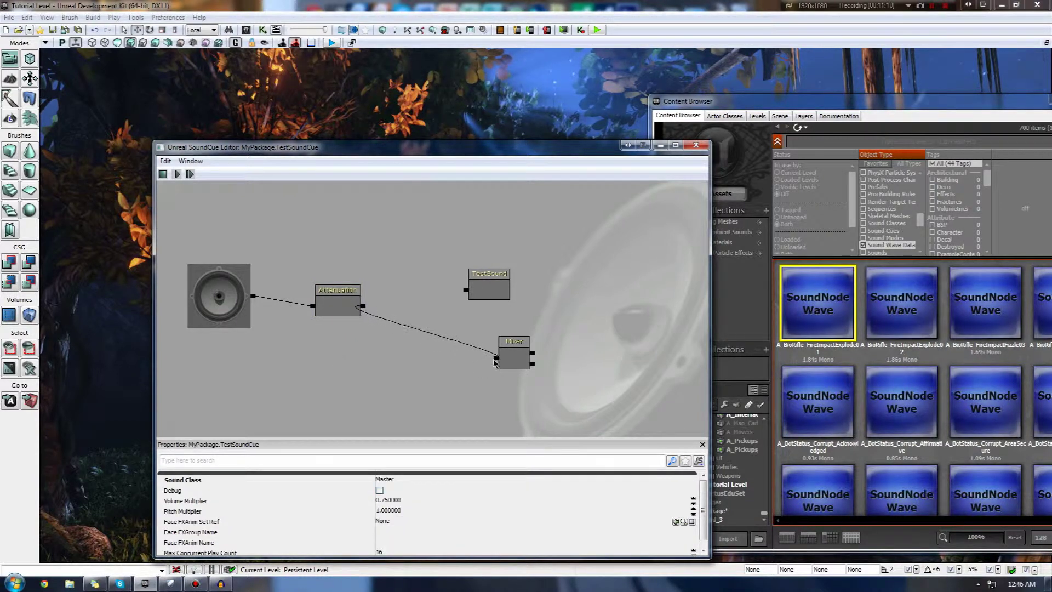
{"action": "left_click", "coordinate": [507, 363]}
{"action": "left_click_drag", "start_coordinate": [486, 357], "coordinate": [384, 304], "text": "ctrl"}
{"action": "left_click", "coordinate": [475, 292]}
{"action": "left_click_drag", "start_coordinate": [466, 289], "coordinate": [430, 300]}
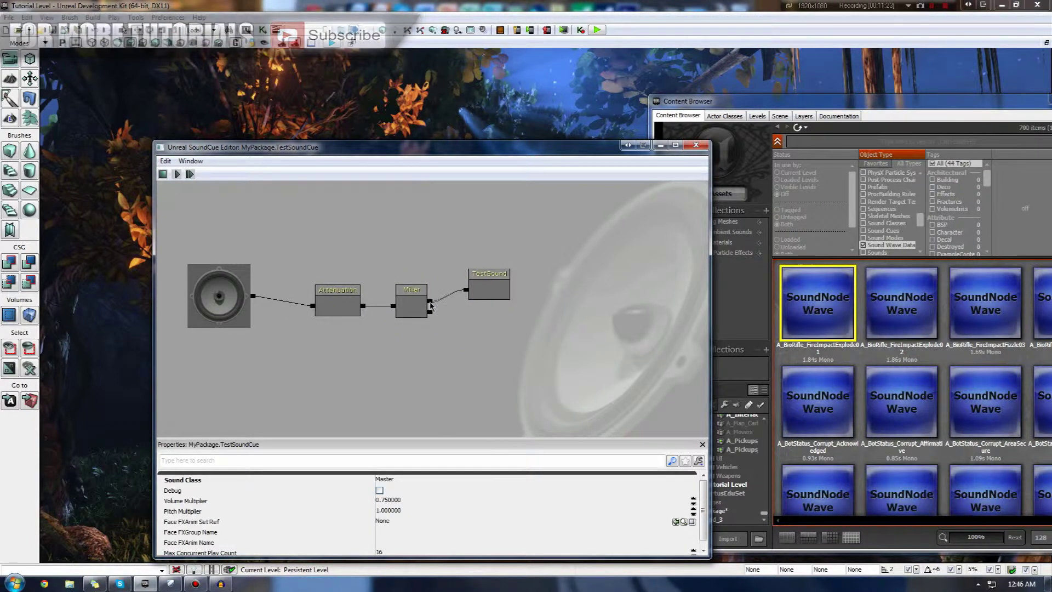
{"action": "left_click", "coordinate": [830, 156]}
Step: Find machine_generator01 by searching 'genera', add it as a wave node, and wire it to the Mixer's second input
{"action": "type", "text": "gen"}
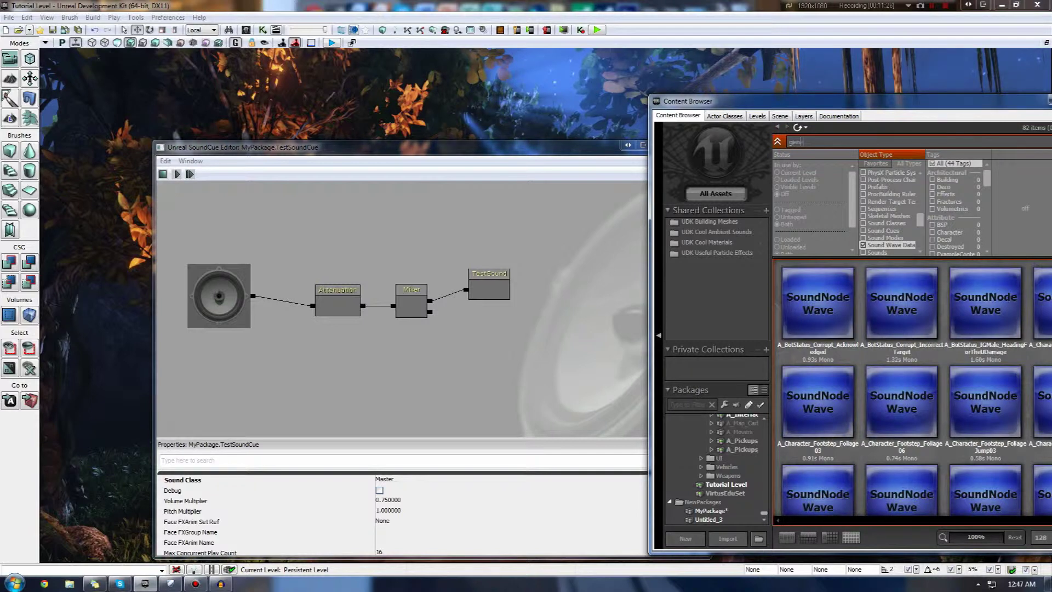
{"action": "type", "text": "era"}
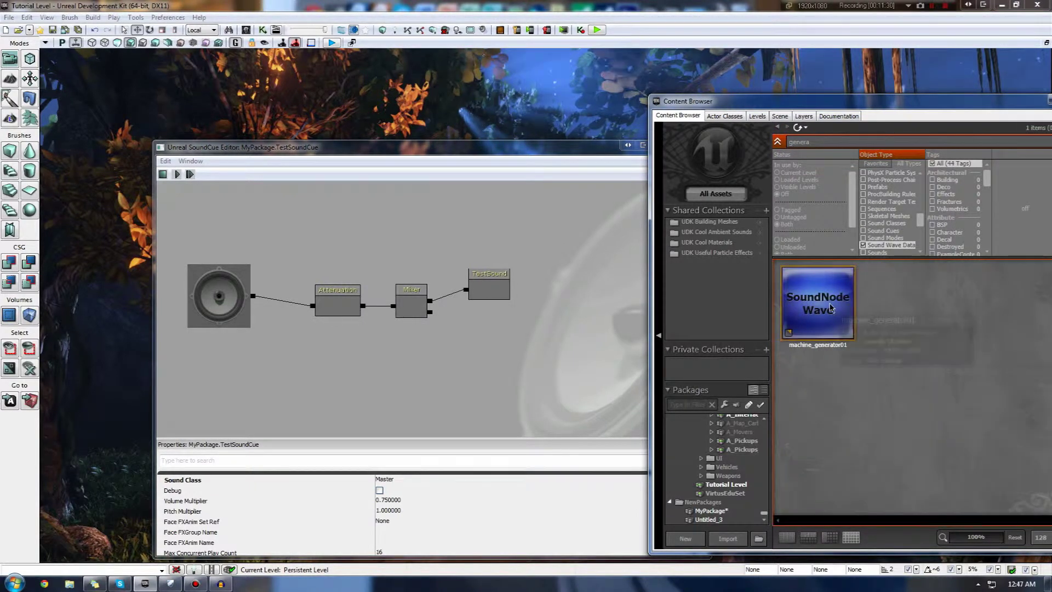
{"action": "left_click", "coordinate": [831, 304]}
{"action": "left_click_drag", "start_coordinate": [849, 316], "coordinate": [826, 322]}
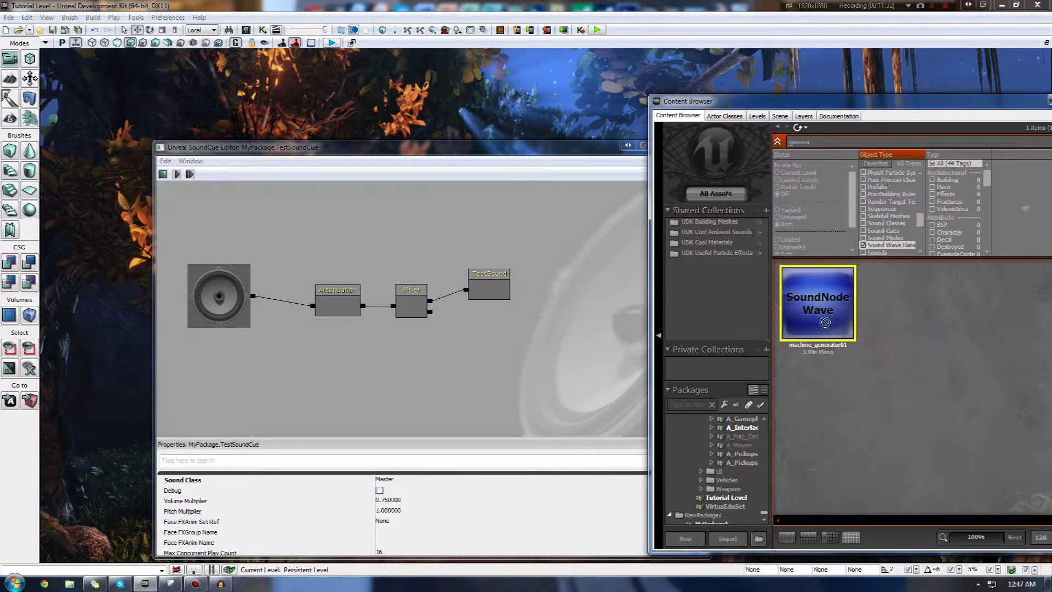
{"action": "right_click", "coordinate": [537, 337]}
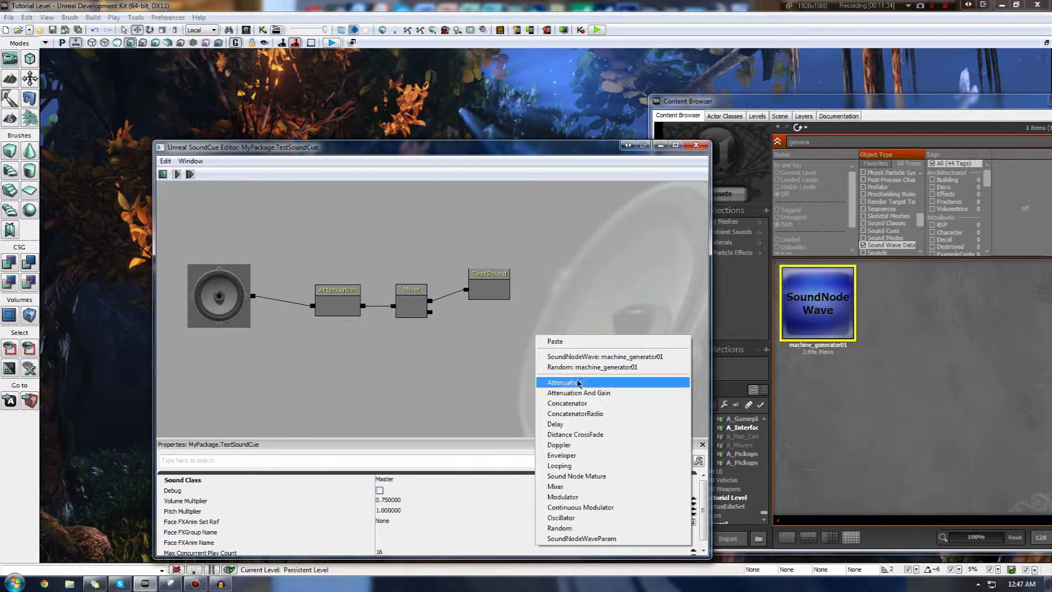
{"action": "left_click", "coordinate": [581, 357]}
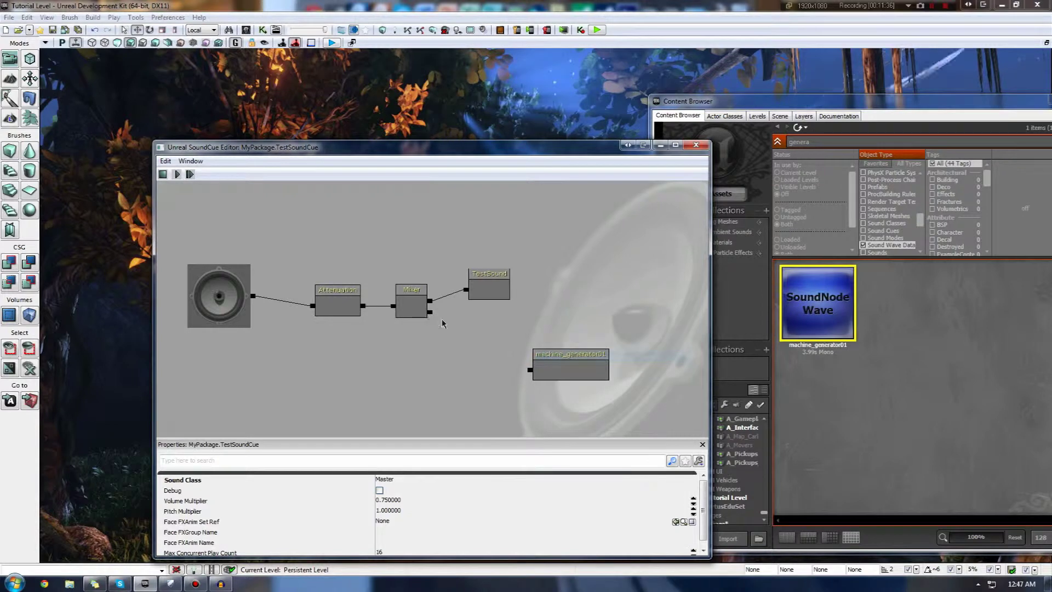
{"action": "left_click_drag", "start_coordinate": [474, 340], "coordinate": [530, 370]}
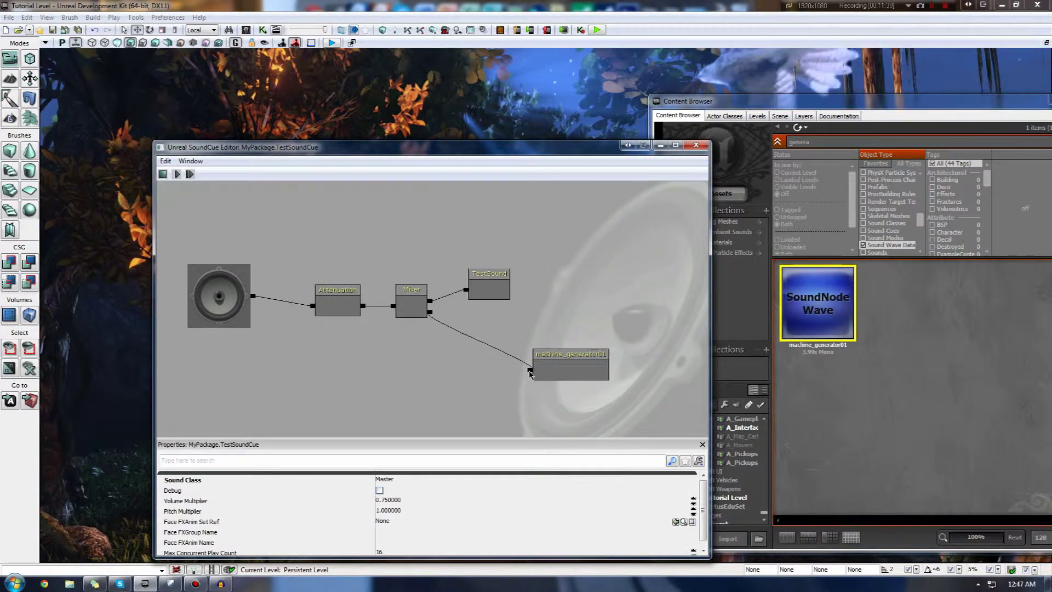
Step: Play the sound cue to hear the mix and check the TestSound and cue properties
{"action": "left_click", "coordinate": [191, 174]}
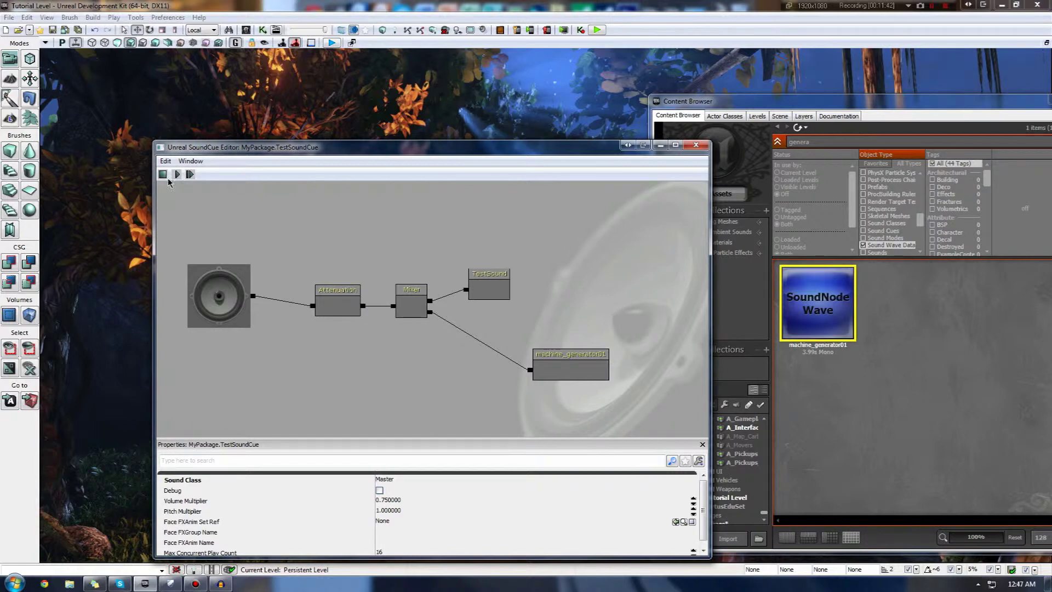
{"action": "right_click", "coordinate": [424, 357]}
{"action": "left_click", "coordinate": [531, 299]}
{"action": "left_click", "coordinate": [497, 293]}
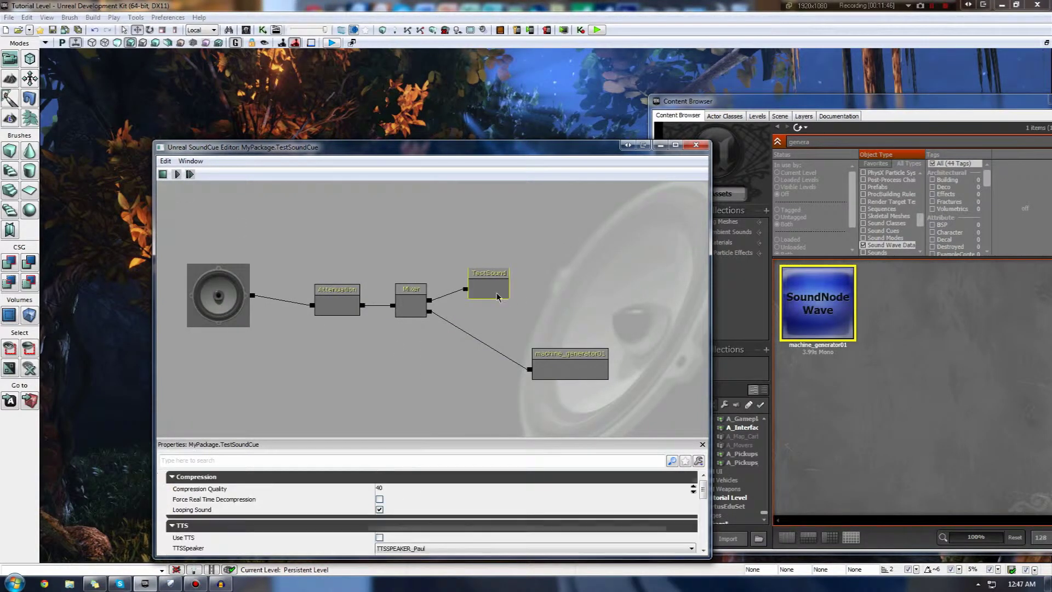
{"action": "left_click", "coordinate": [433, 348]}
{"action": "right_click", "coordinate": [433, 351]}
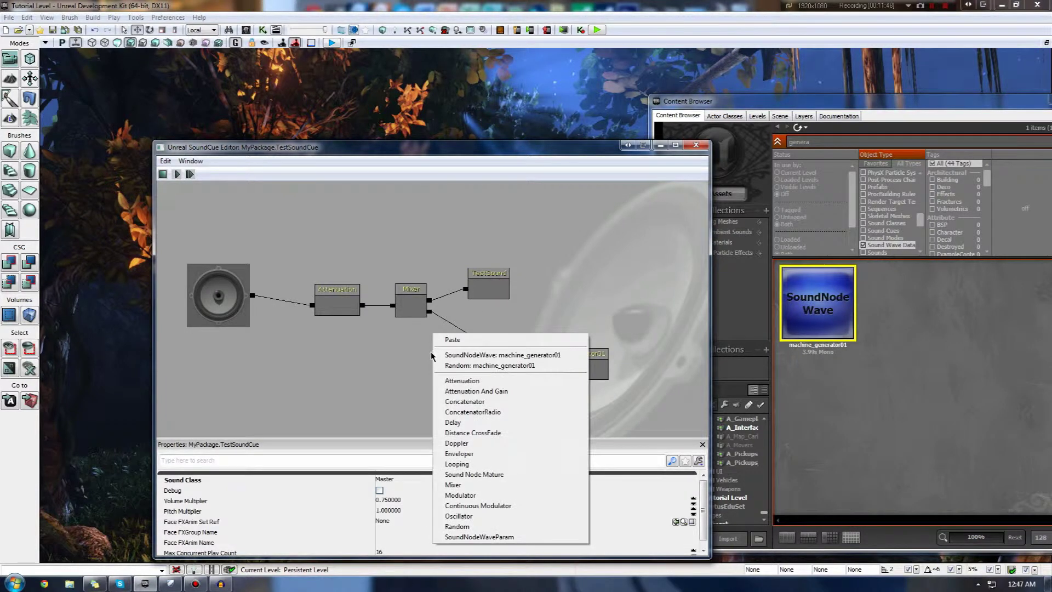
Step: Inspect the machine_generator01 node, then bring up the Mixer's input volume settings
{"action": "left_click", "coordinate": [596, 294]}
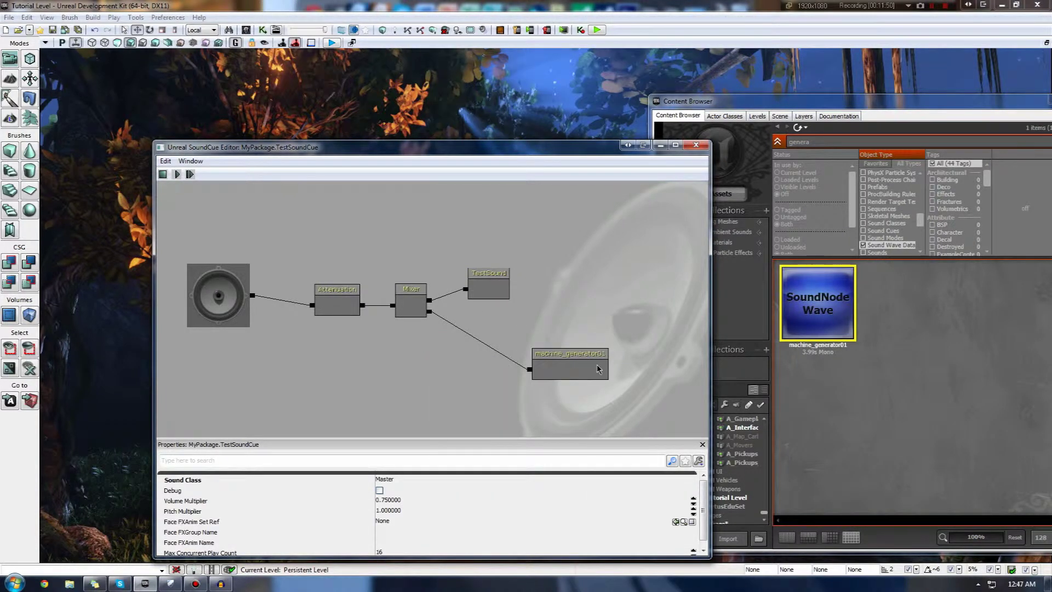
{"action": "left_click", "coordinate": [597, 369]}
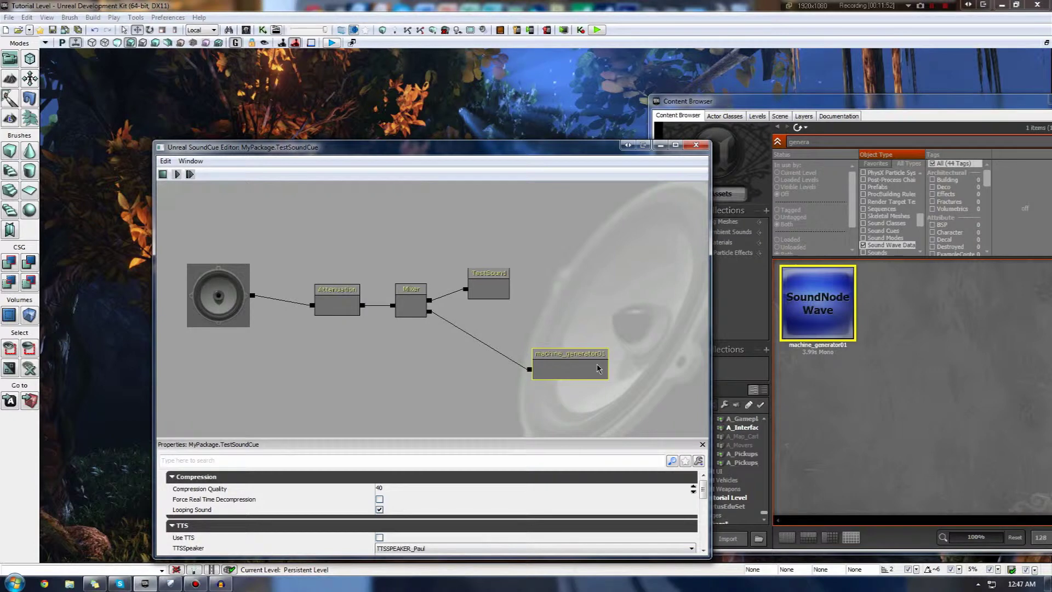
{"action": "right_click", "coordinate": [573, 309]}
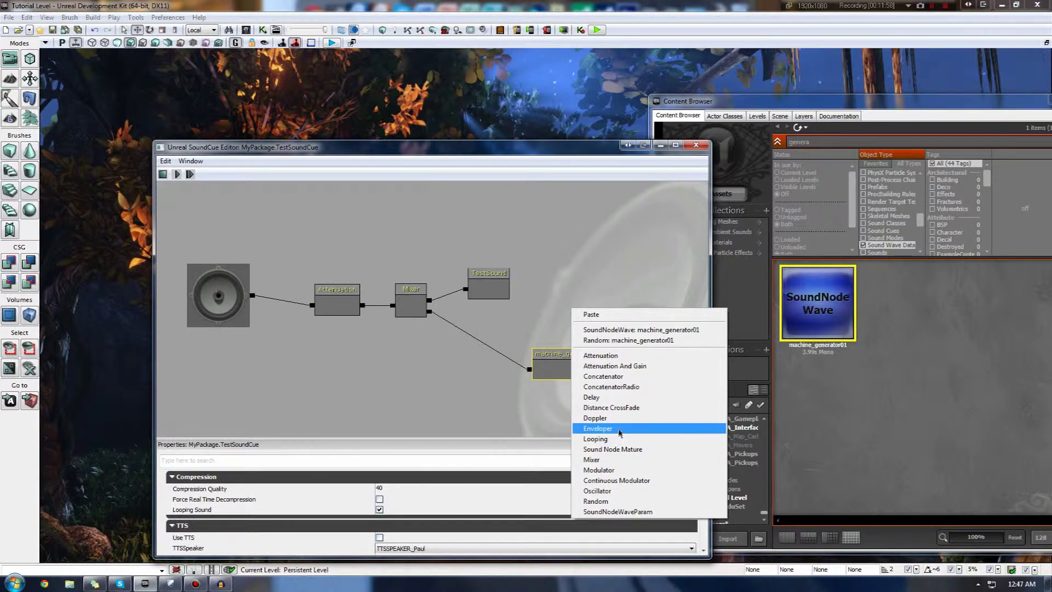
{"action": "left_click", "coordinate": [406, 312]}
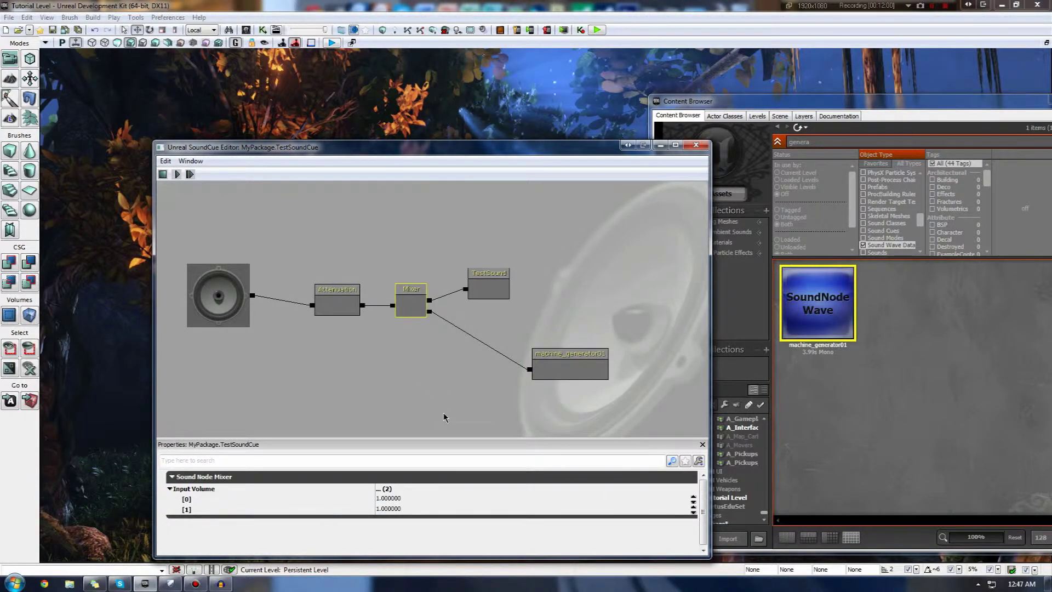
{"action": "left_click", "coordinate": [402, 508]}
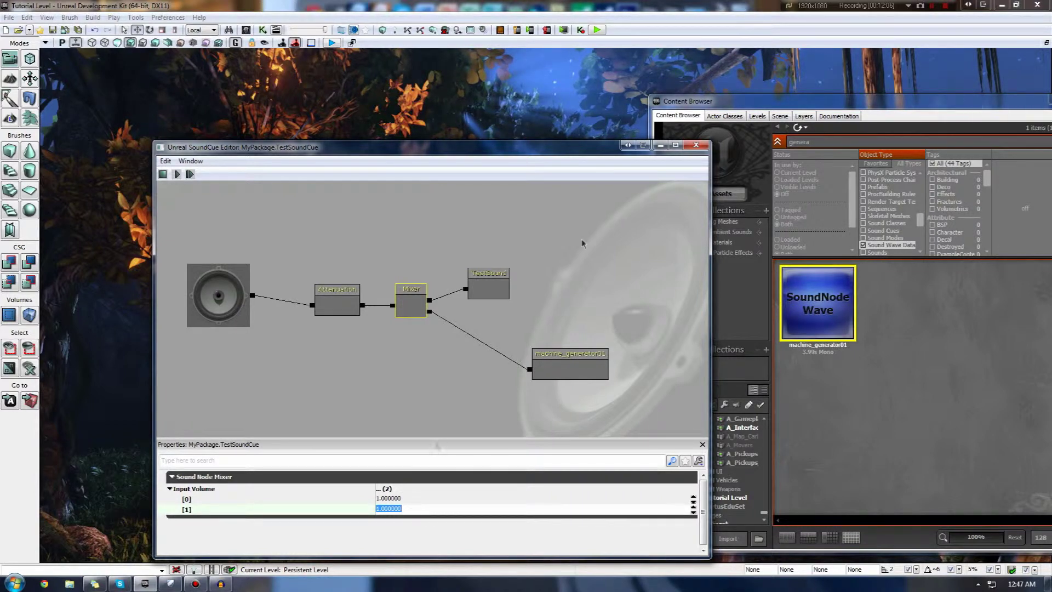
Step: Set the Mixer's second input volume to 0.3 and preview the result
{"action": "left_click", "coordinate": [502, 292]}
{"action": "left_click", "coordinate": [553, 351]}
{"action": "left_click", "coordinate": [414, 310]}
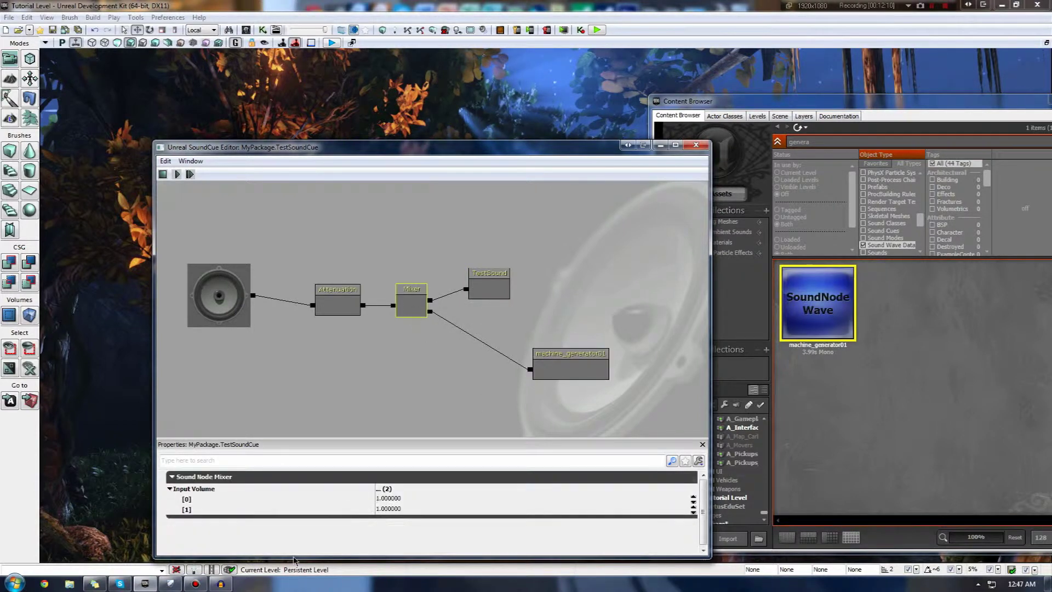
{"action": "left_click", "coordinate": [380, 510]}
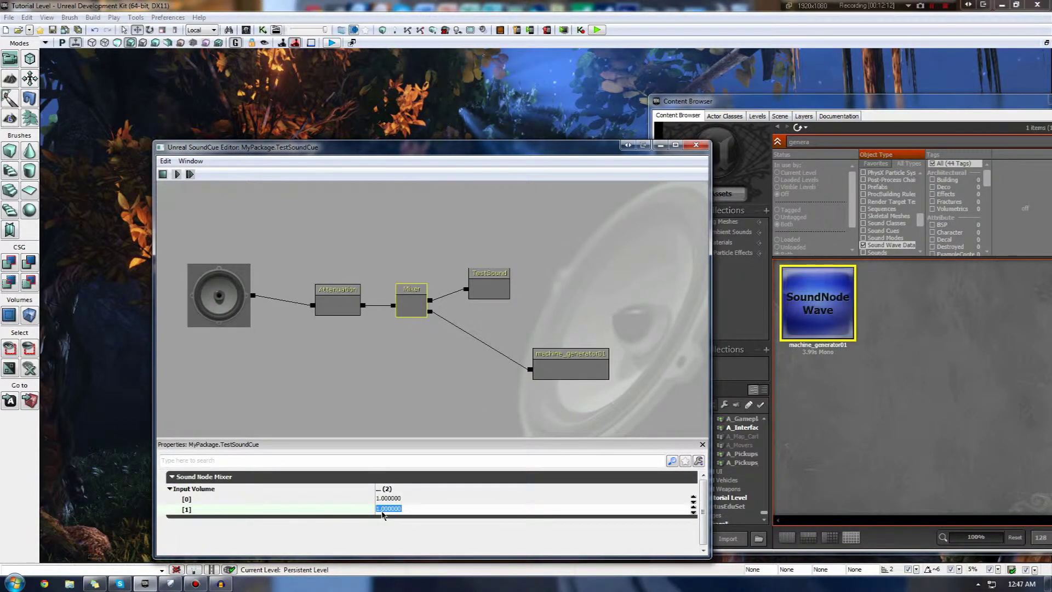
{"action": "left_click", "coordinate": [188, 174]}
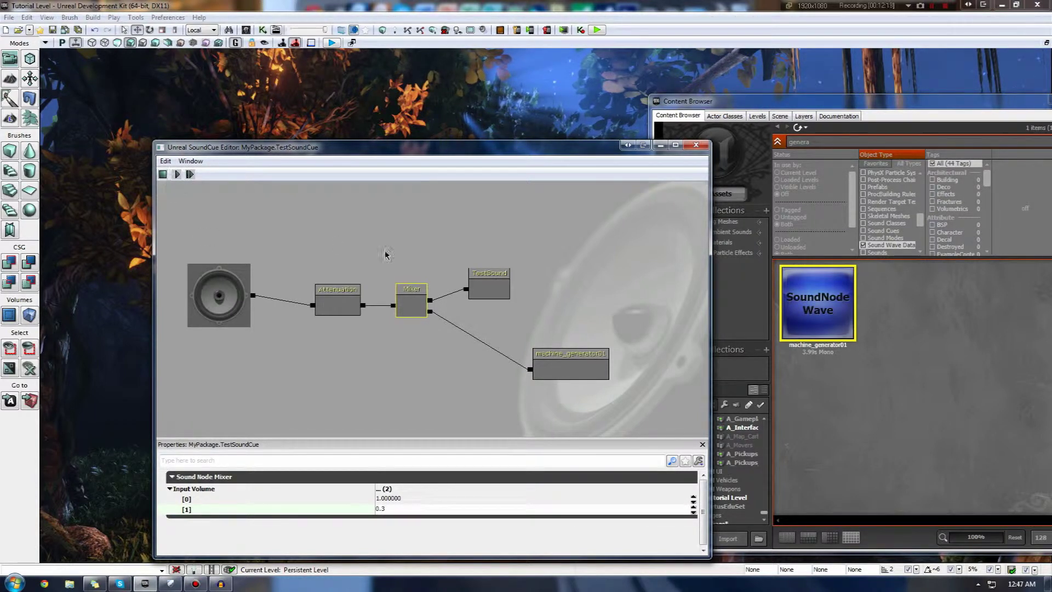
{"action": "left_click_drag", "start_coordinate": [483, 308], "coordinate": [480, 308]}
{"action": "left_click", "coordinate": [475, 278]}
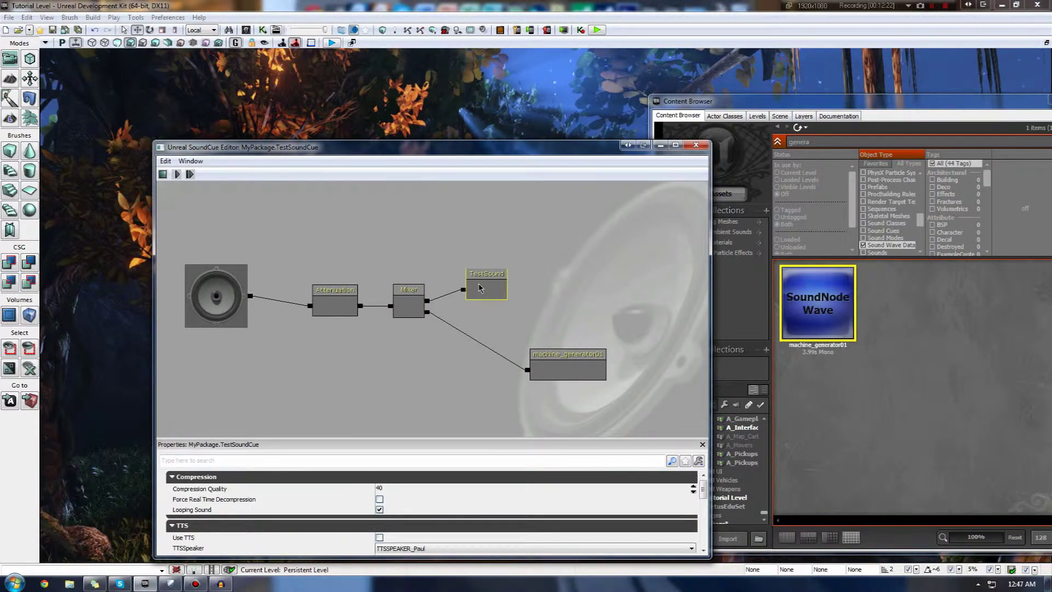
Step: Check the TestSound and machine_generator01 nodes and play the whole sound cue
{"action": "left_click", "coordinate": [516, 307]}
{"action": "left_click", "coordinate": [492, 297]}
{"action": "left_click", "coordinate": [552, 370]}
{"action": "left_click_drag", "start_coordinate": [551, 371], "coordinate": [551, 375]}
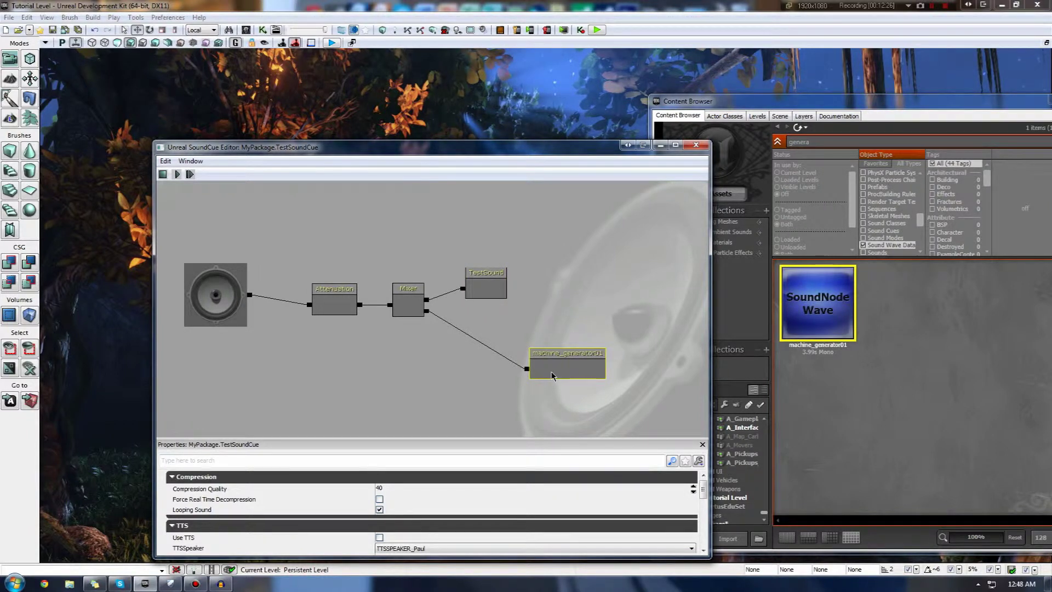
{"action": "left_click", "coordinate": [488, 289]}
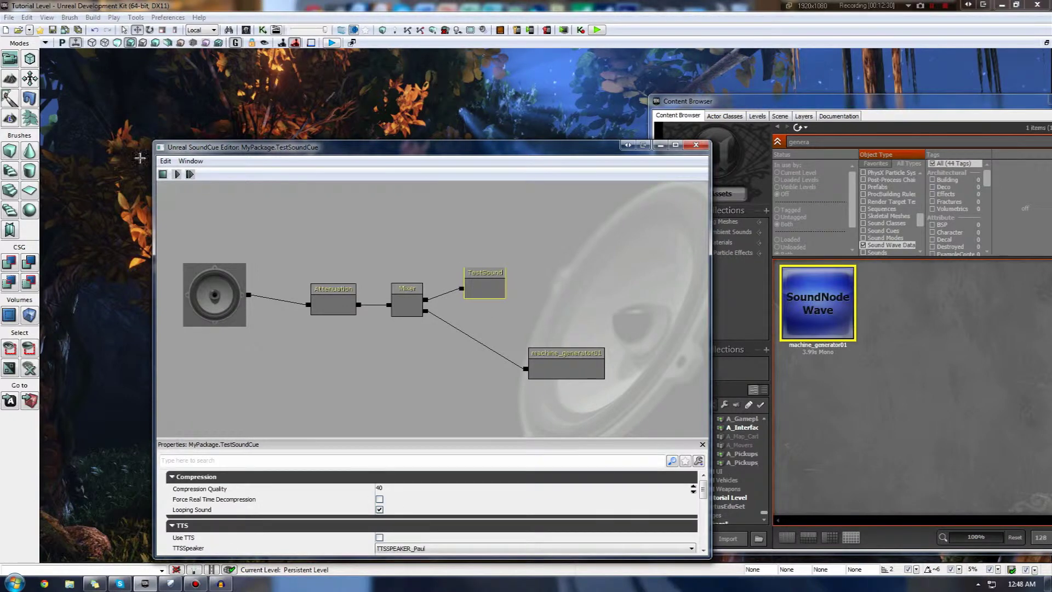
{"action": "left_click", "coordinate": [190, 175]}
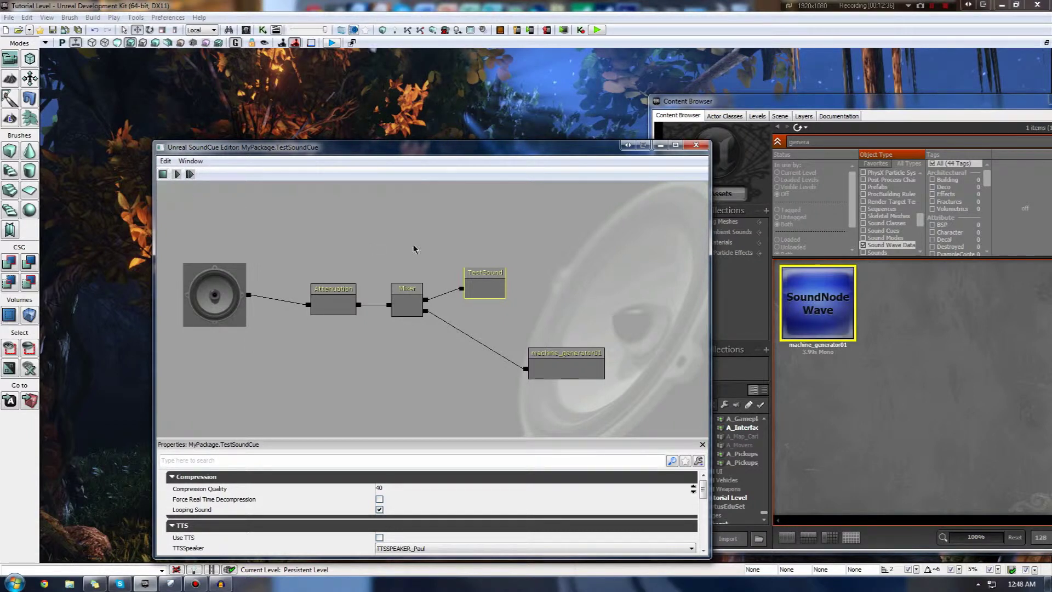
Step: Add a Looping node and move TestSound to the right behind it
{"action": "right_click", "coordinate": [534, 311]}
{"action": "left_click", "coordinate": [558, 424]}
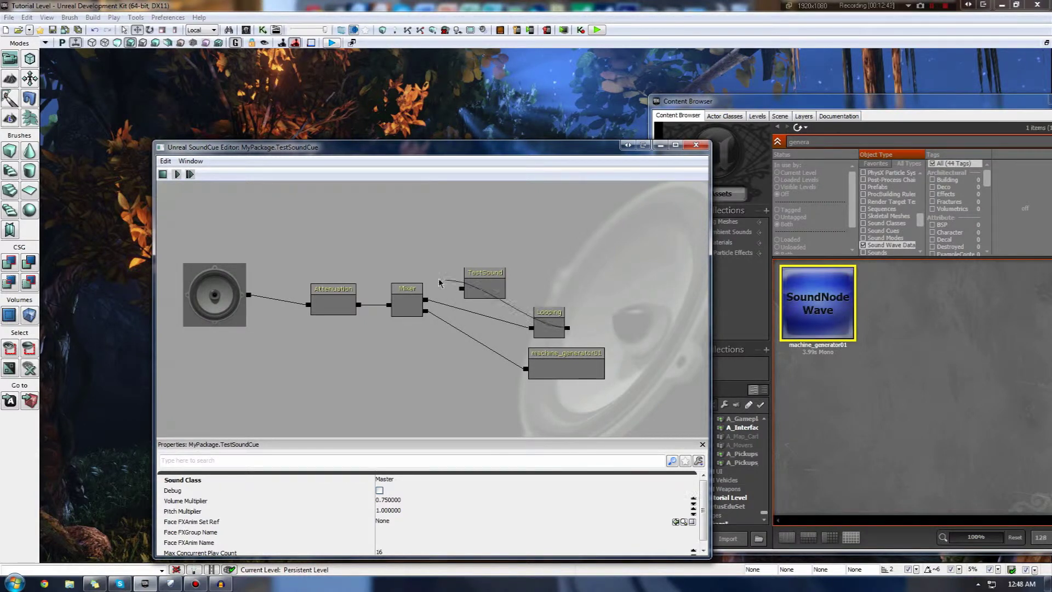
{"action": "left_click", "coordinate": [485, 298]}
{"action": "left_click_drag", "start_coordinate": [492, 288], "coordinate": [584, 308]}
{"action": "left_click", "coordinate": [556, 312]}
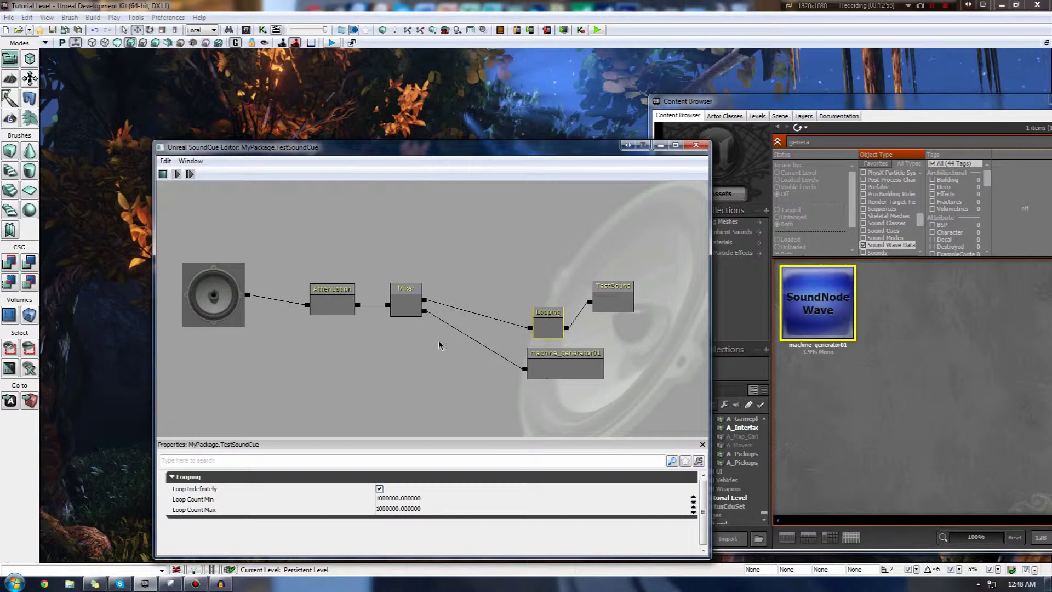
Step: Move the Looping node below the Mixer, then delete it
{"action": "left_click", "coordinate": [553, 367]}
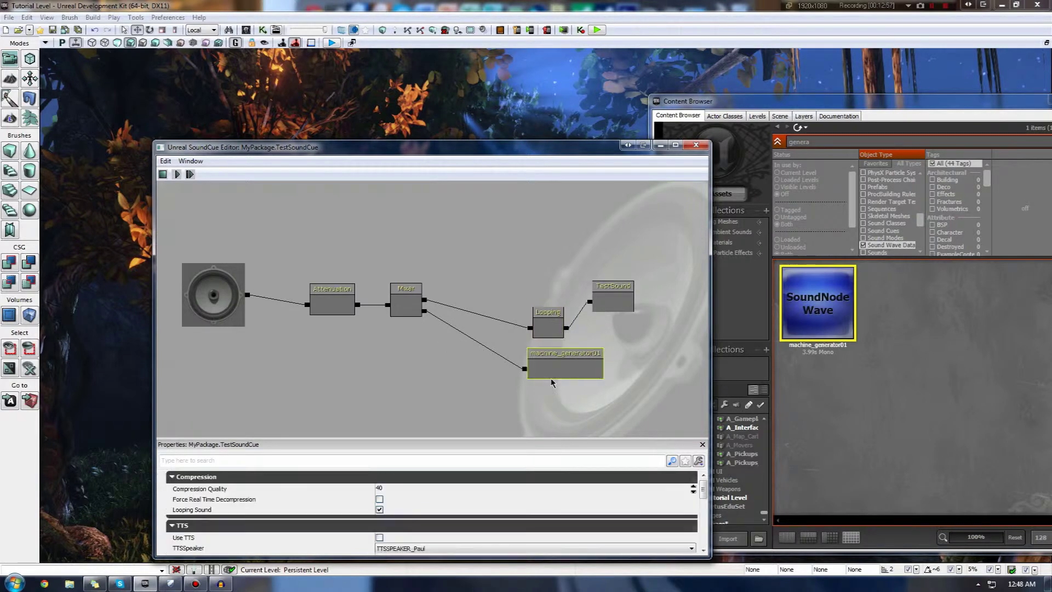
{"action": "left_click", "coordinate": [546, 331]}
{"action": "left_click_drag", "start_coordinate": [547, 326], "coordinate": [404, 361]}
{"action": "key", "text": "Delete"}
{"action": "left_click", "coordinate": [412, 303]}
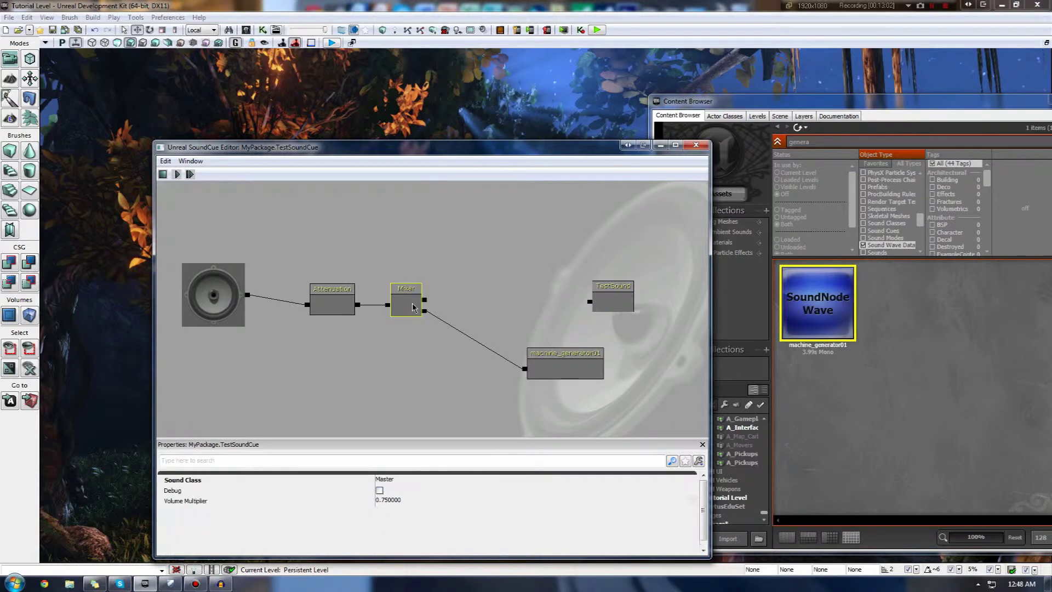
Step: Replace the Mixer with a new Looping node connected after Attenuation
{"action": "key", "text": "Delete"}
{"action": "right_click", "coordinate": [425, 285]}
{"action": "left_click", "coordinate": [452, 415]}
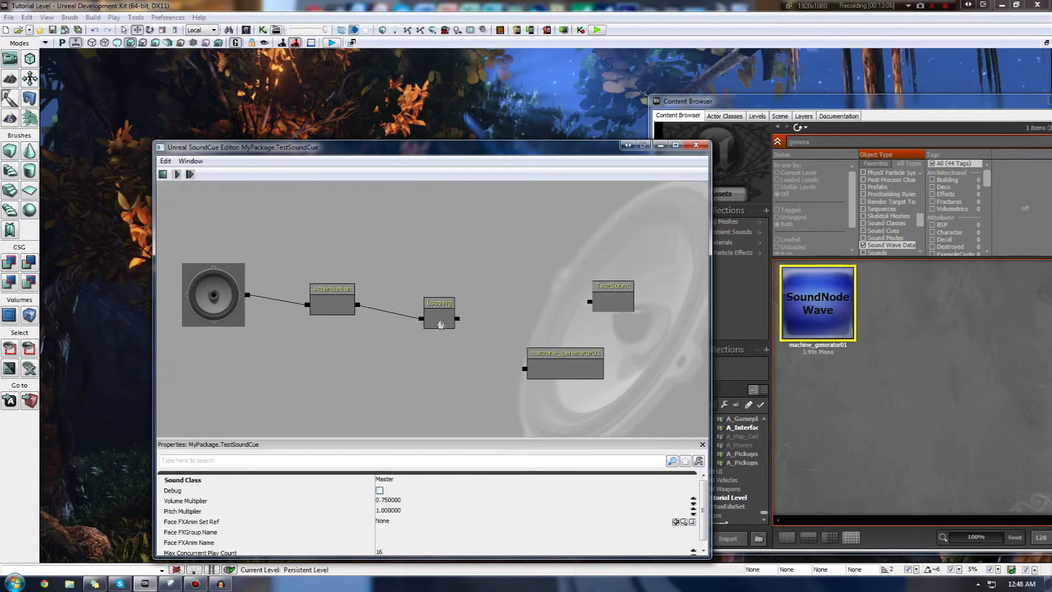
{"action": "left_click", "coordinate": [444, 322]}
{"action": "left_click_drag", "start_coordinate": [444, 322], "coordinate": [415, 335]}
{"action": "left_click", "coordinate": [465, 301]}
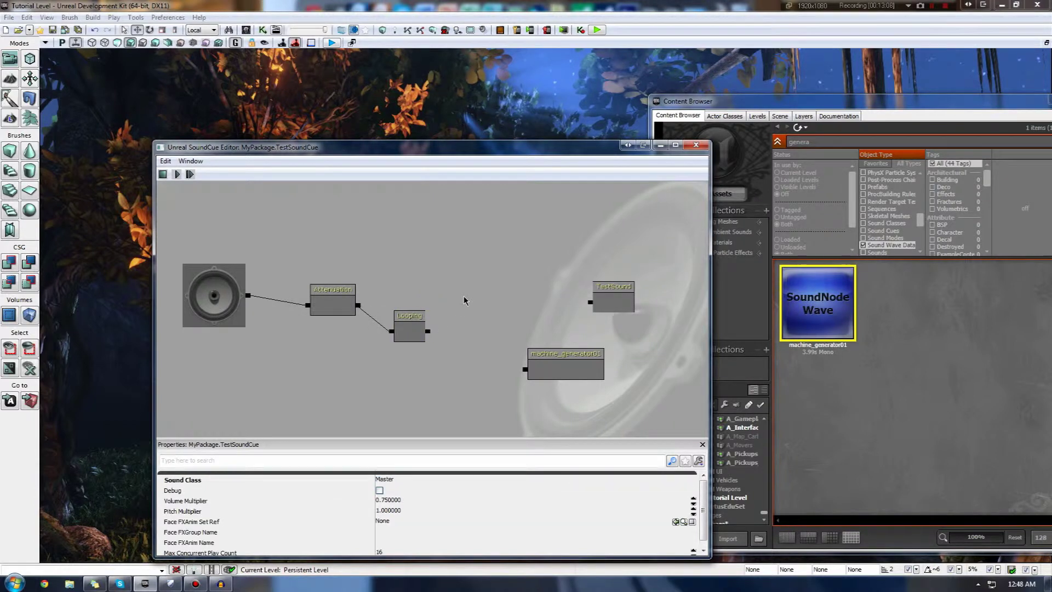
Step: Add a new Mixer node wired to machine_generator01 and TestSound
{"action": "right_click", "coordinate": [458, 297]}
{"action": "left_click", "coordinate": [480, 436]}
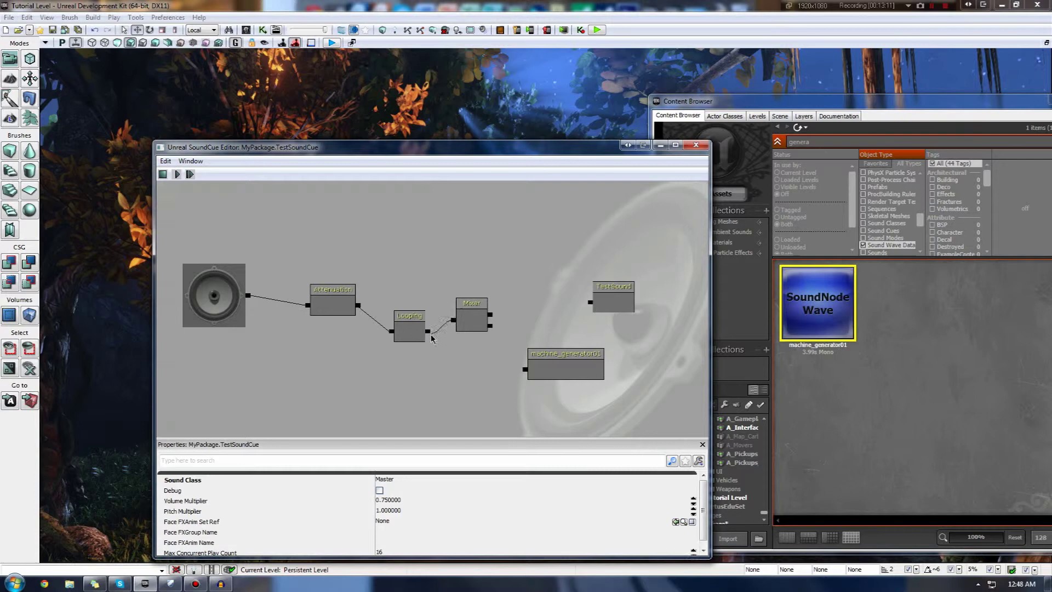
{"action": "left_click_drag", "start_coordinate": [526, 373], "coordinate": [525, 370]}
{"action": "left_click_drag", "start_coordinate": [589, 308], "coordinate": [590, 303]}
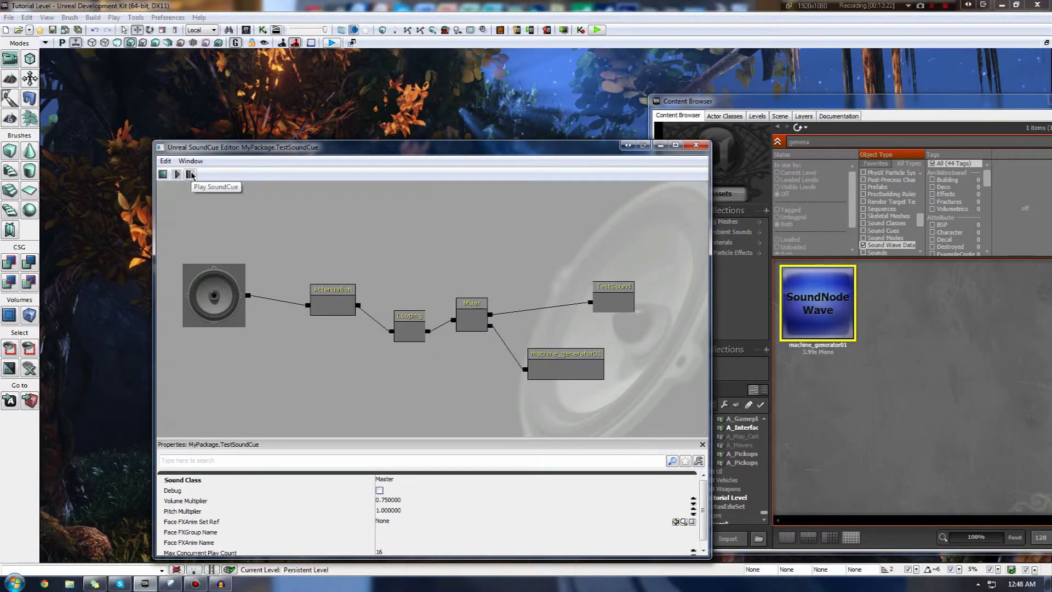
Step: Set the new Mixer's second input volume to 0.3
{"action": "left_click", "coordinate": [471, 319]}
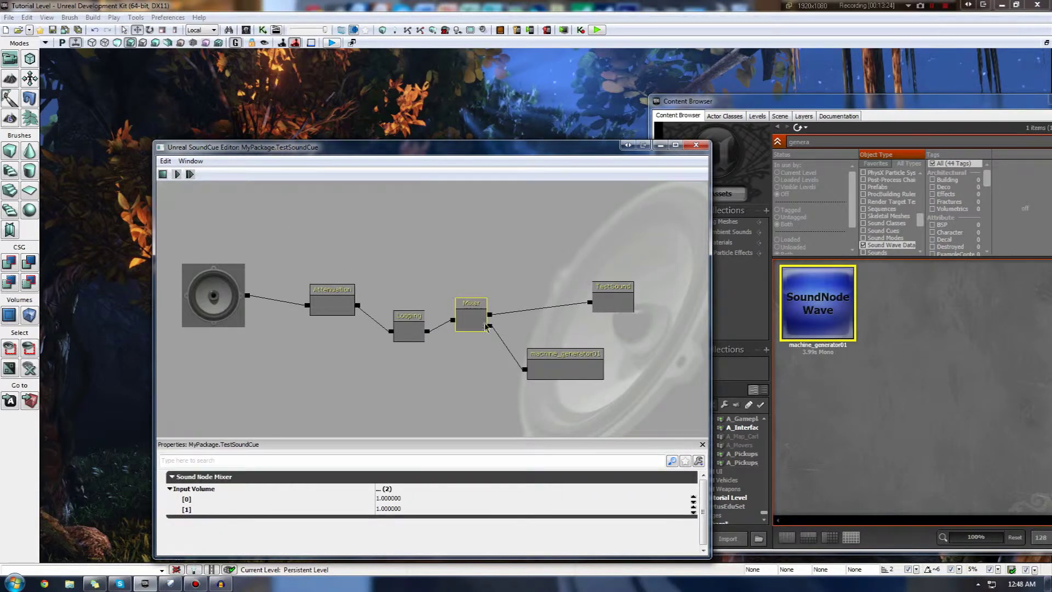
{"action": "left_click", "coordinate": [390, 500]}
{"action": "left_click", "coordinate": [393, 510]}
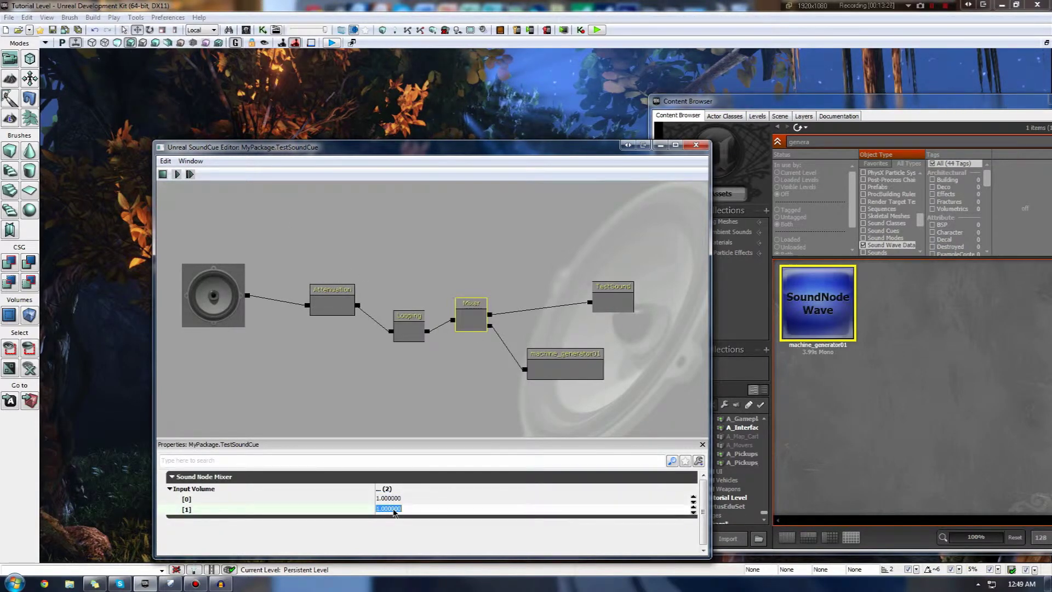
{"action": "type", "text": "0.3"}
{"action": "key", "text": "Return"}
{"action": "left_click", "coordinate": [539, 328]}
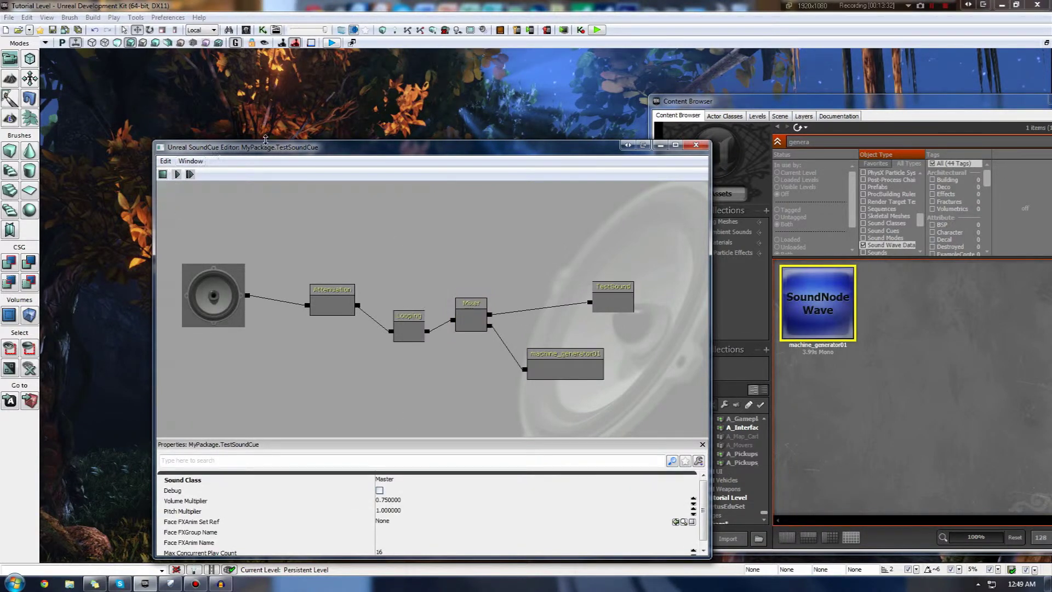
Step: Close the sound cue editor, fly to the generator, and play-test the level in the editor
{"action": "left_click", "coordinate": [695, 146]}
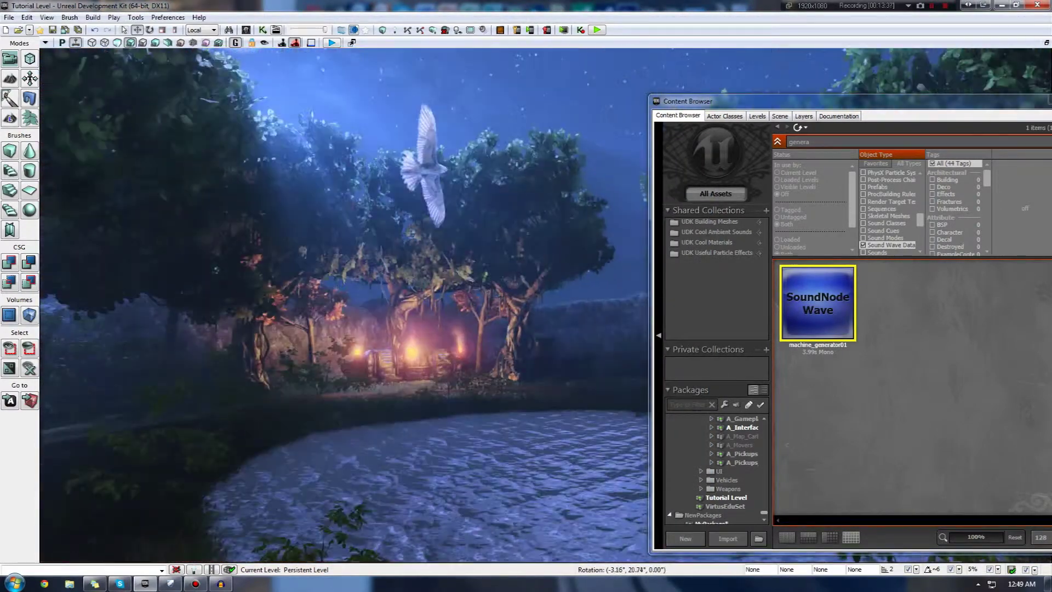
{"action": "key", "text": "w"}
{"action": "mouse_move", "coordinate": [351, 296]}
{"action": "right_mouse_down"}
{"action": "mouse_move", "coordinate": [302, 312]}
{"action": "mouse_move", "coordinate": [356, 305]}
{"action": "right_mouse_up"}
{"action": "left_click", "coordinate": [746, 505]}
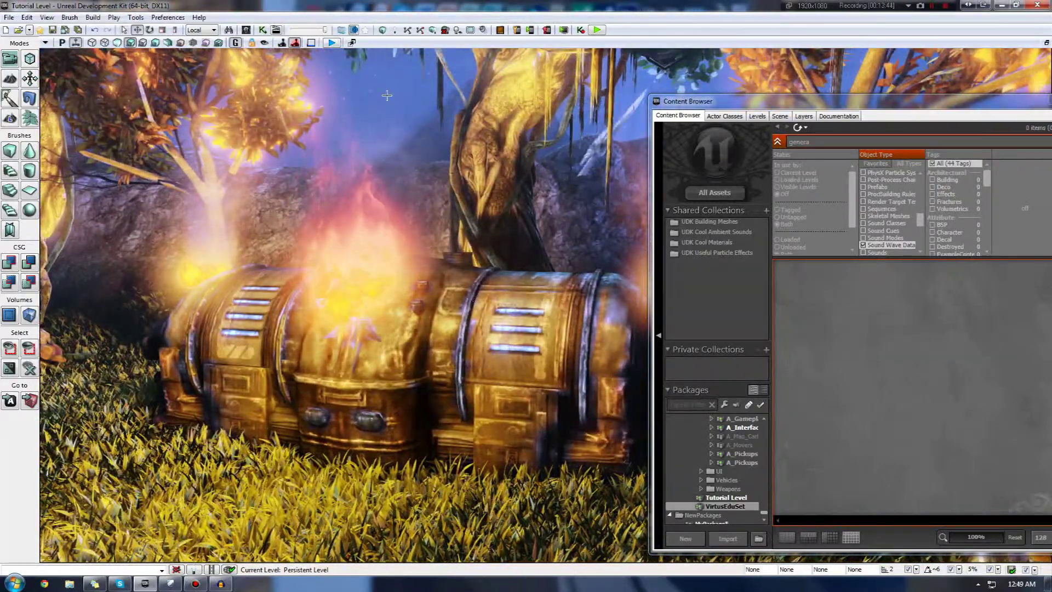
{"action": "left_click", "coordinate": [333, 44]}
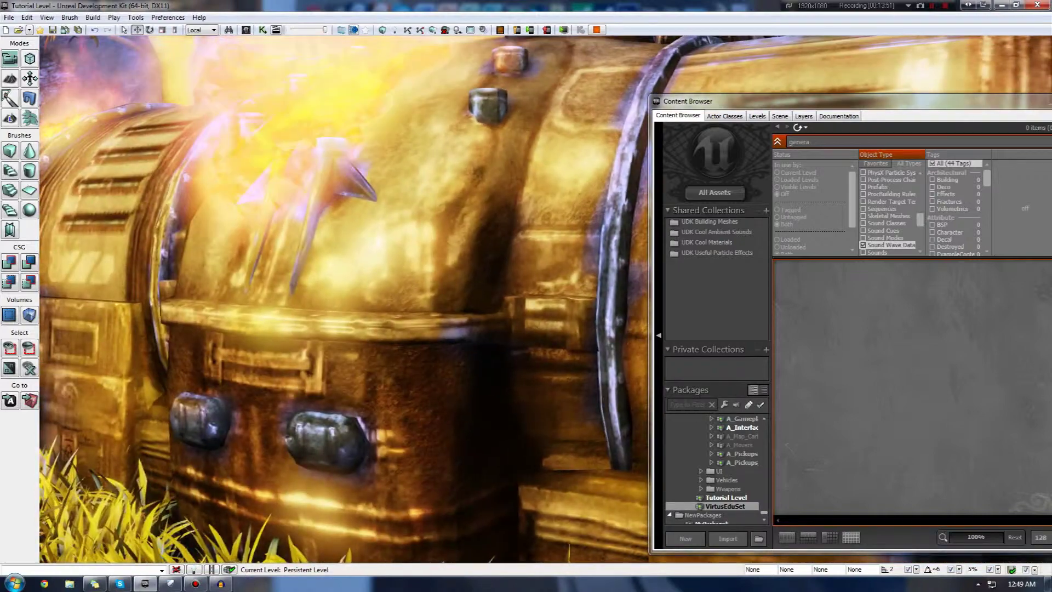
{"action": "key", "text": "Escape"}
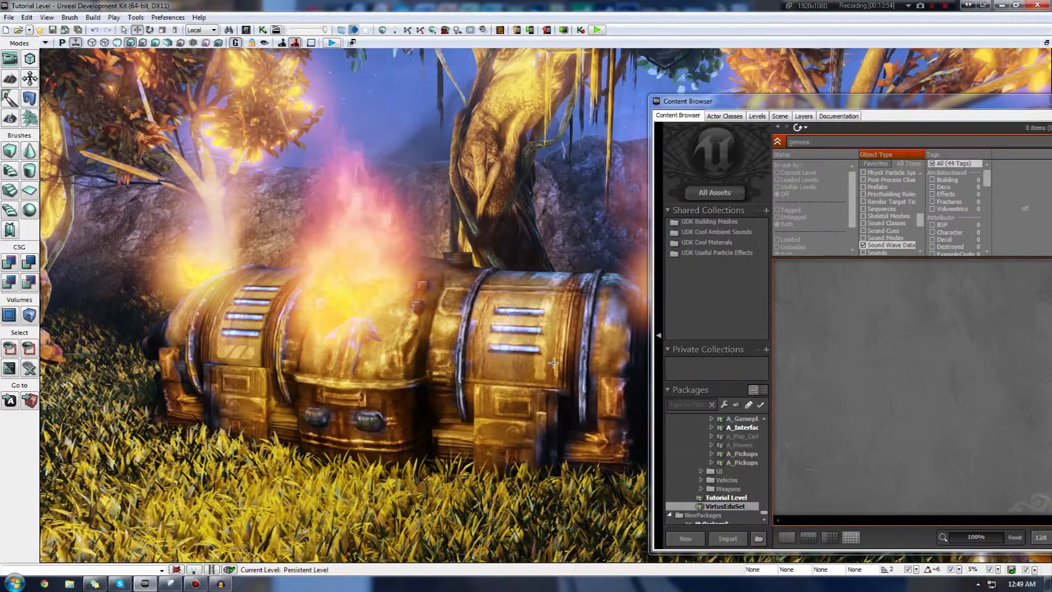
Step: Reposition the viewport camera to frame the generator machine
{"action": "right_click_drag", "start_coordinate": [554, 362], "coordinate": [586, 422]}
{"action": "key", "text": "w"}
{"action": "key", "text": "s"}
{"action": "key", "text": "d"}
{"action": "key", "text": "w"}
{"action": "key", "text": "s"}
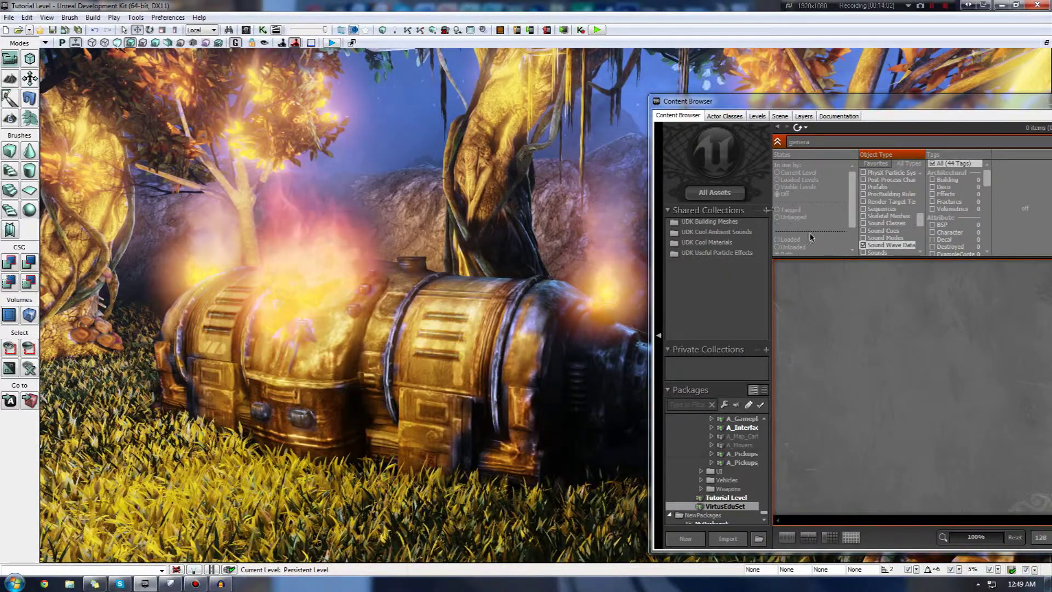
Step: Clear the 'genera' search, show MyPackage assets, and turn off the Sound Wave Data filter
{"action": "left_click", "coordinate": [827, 141]}
{"action": "key", "text": "BackSpace"}
{"action": "key", "text": "BackSpace"}
{"action": "key", "text": "BackSpace"}
{"action": "key", "text": "BackSpace"}
{"action": "key", "text": "BackSpace"}
{"action": "key", "text": "BackSpace"}
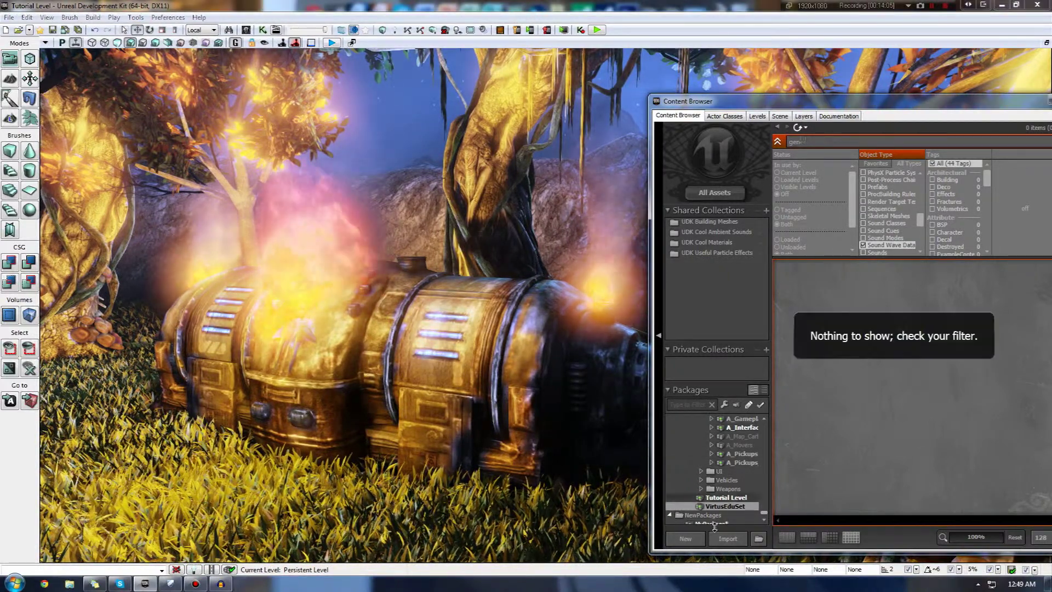
{"action": "left_click", "coordinate": [713, 522]}
{"action": "left_click", "coordinate": [837, 292]}
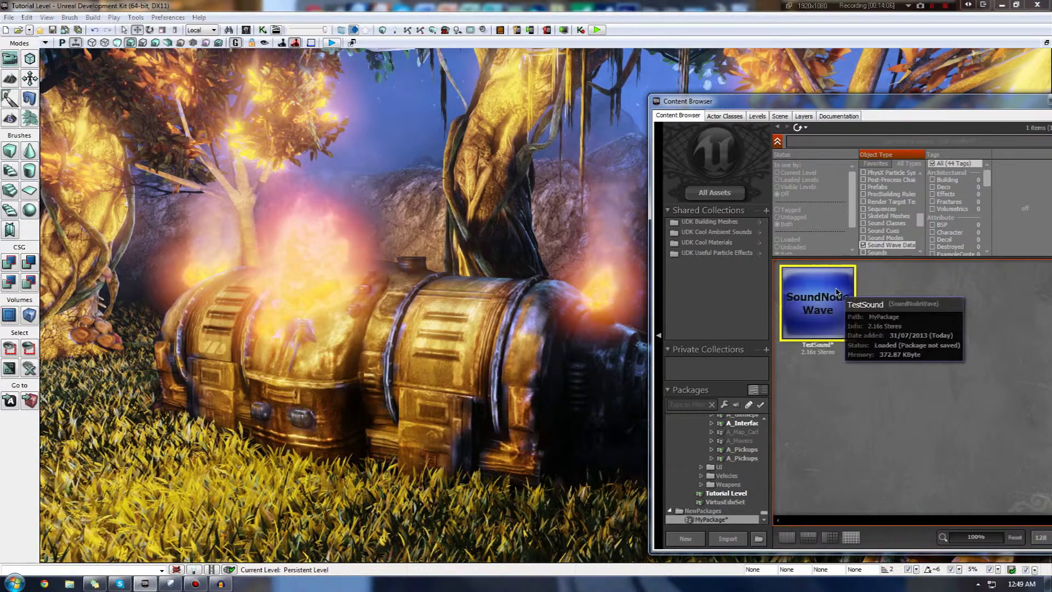
{"action": "left_click", "coordinate": [884, 245]}
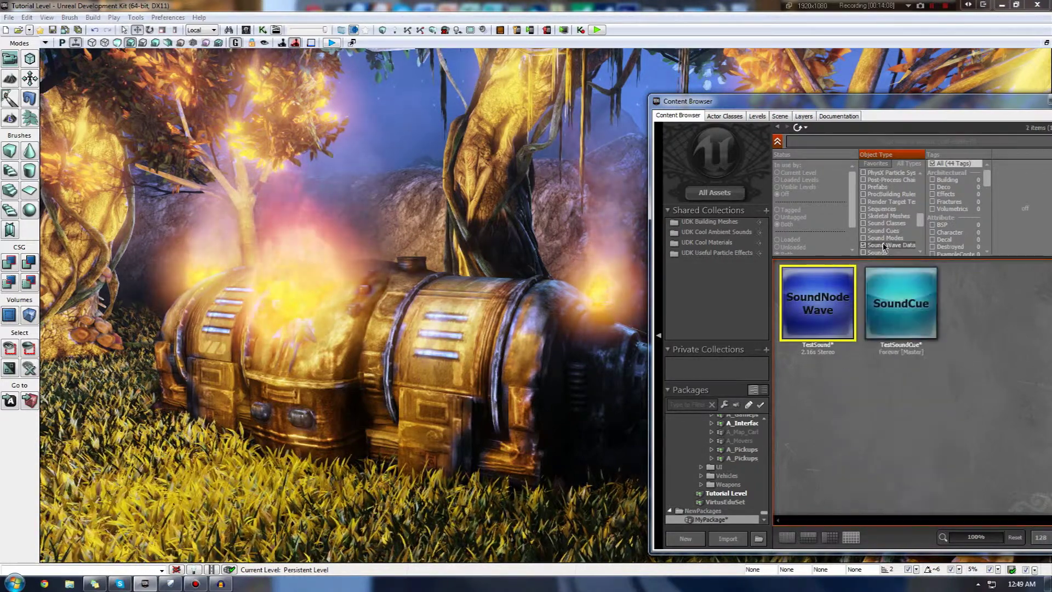
Step: Drop TestSoundCue onto the generator and turn off game view to show its icon
{"action": "left_click_drag", "start_coordinate": [899, 328], "coordinate": [494, 384]}
{"action": "right_click_drag", "start_coordinate": [493, 384], "coordinate": [403, 391]}
{"action": "key", "text": "g"}
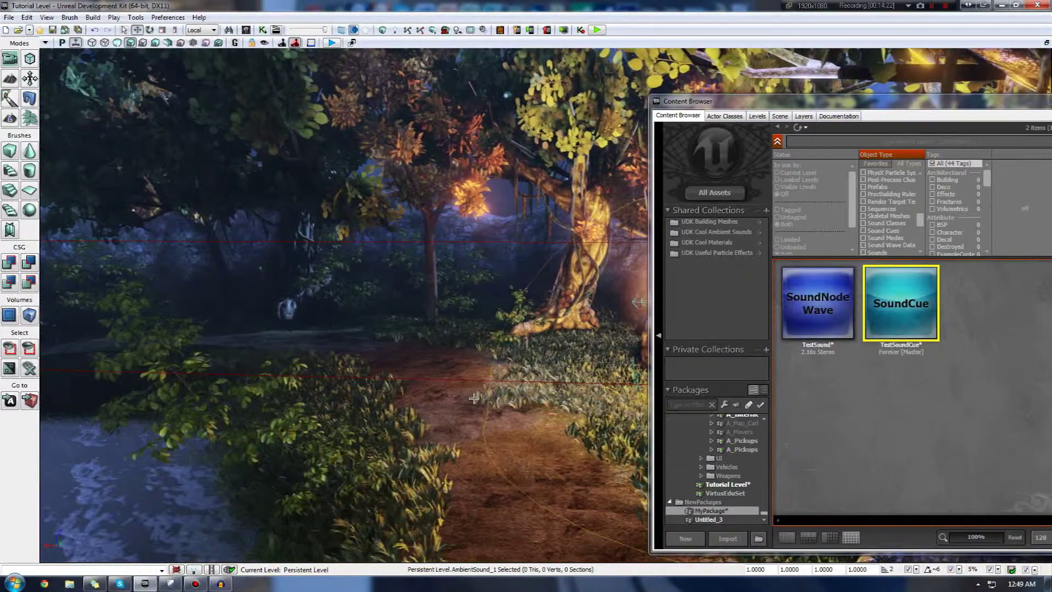
Step: Set TestSoundCue's Attenuation Radius Max to 800 in the sound cue editor
{"action": "right_click", "coordinate": [888, 285]}
{"action": "left_click", "coordinate": [922, 284]}
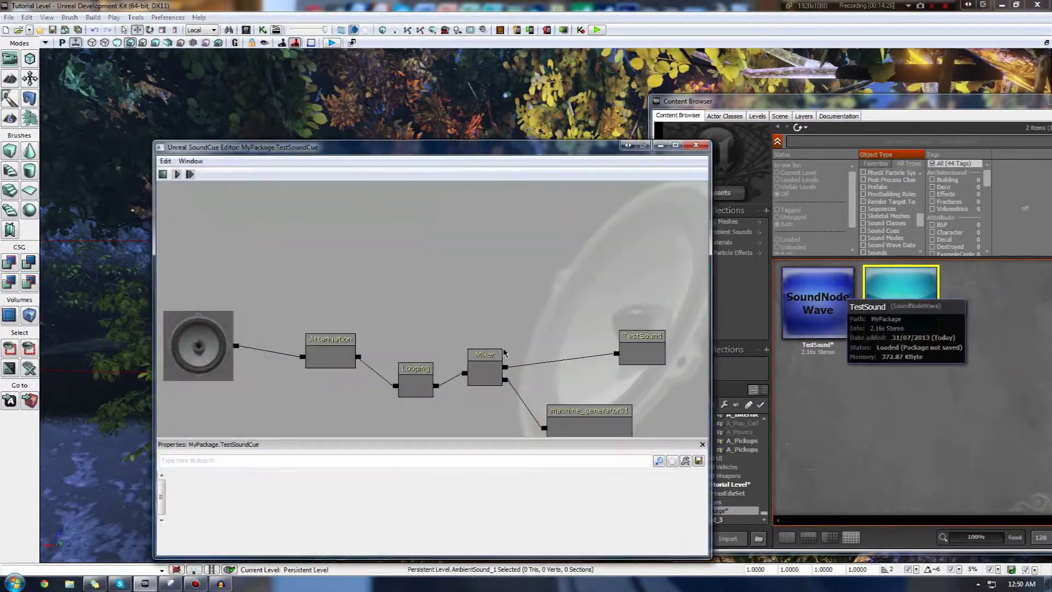
{"action": "left_click", "coordinate": [377, 327]}
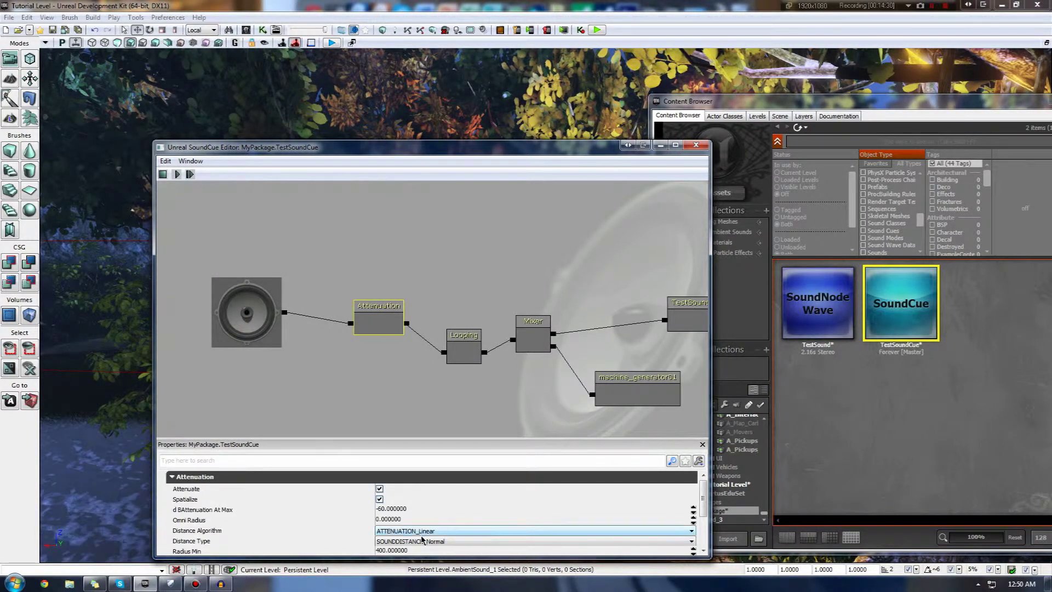
{"action": "scroll", "coordinate": [700, 515], "scroll_direction": "down", "scroll_amount": 1}
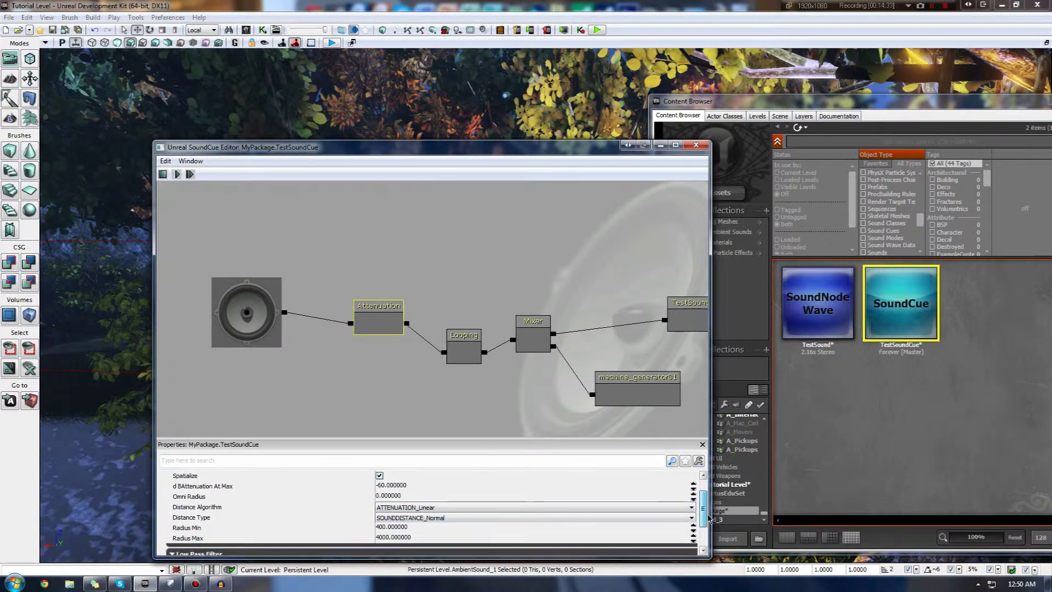
{"action": "left_click", "coordinate": [435, 538]}
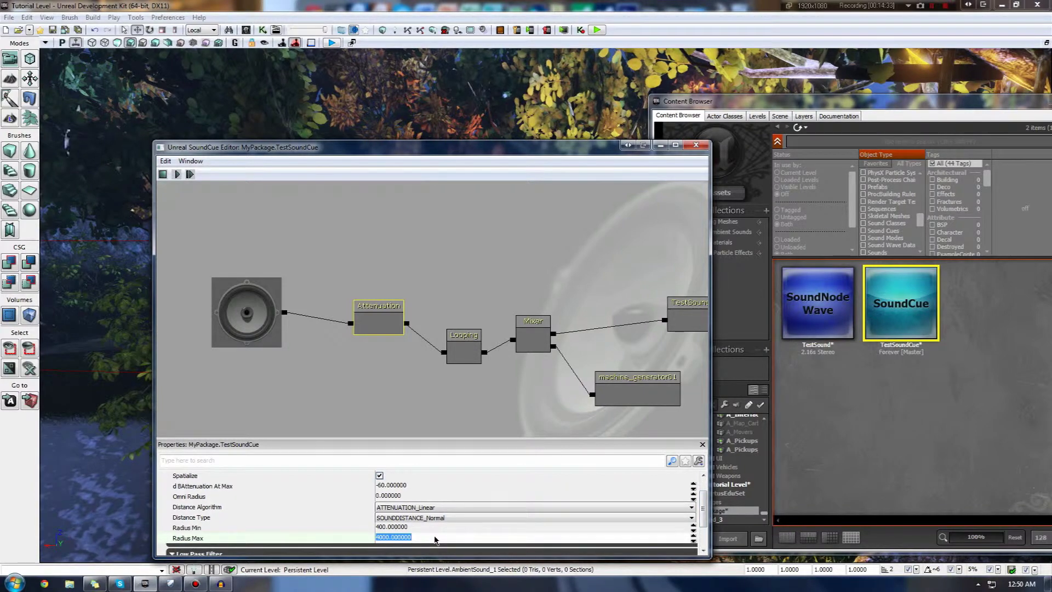
{"action": "type", "text": "800"}
{"action": "key", "text": "Return"}
Step: Close the sound cue editor and delete AmbientSound_1 at the generator
{"action": "left_click", "coordinate": [695, 145]}
{"action": "right_click_drag", "start_coordinate": [382, 437], "coordinate": [464, 421]}
{"action": "key", "text": "Delete"}
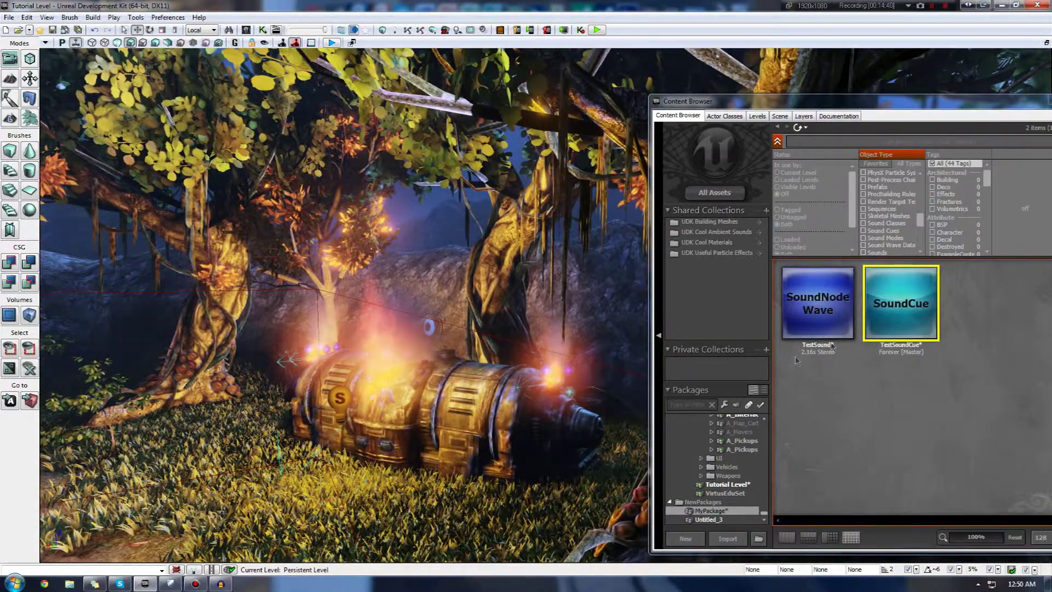
Step: Place TestSoundCue on the generator as a new ambient sound and test it with Play in Viewport
{"action": "left_click_drag", "start_coordinate": [874, 331], "coordinate": [327, 497]}
{"action": "mouse_move", "coordinate": [327, 496]}
{"action": "right_mouse_down"}
{"action": "mouse_move", "coordinate": [263, 496]}
{"action": "mouse_move", "coordinate": [326, 497]}
{"action": "right_mouse_up"}
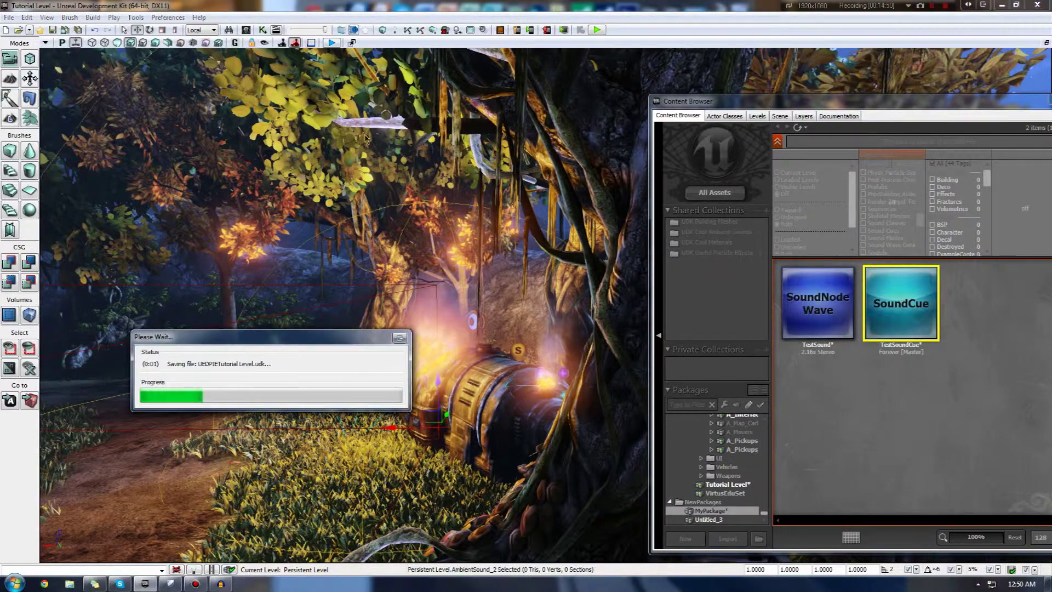
{"action": "key", "text": "F8"}
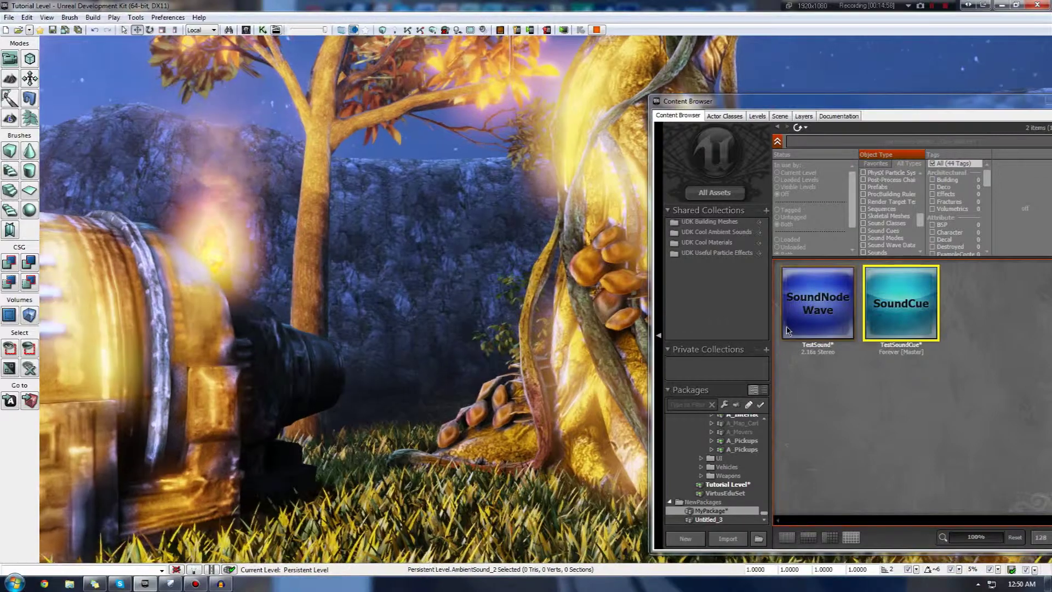
{"action": "mouse_move", "coordinate": [787, 331]}
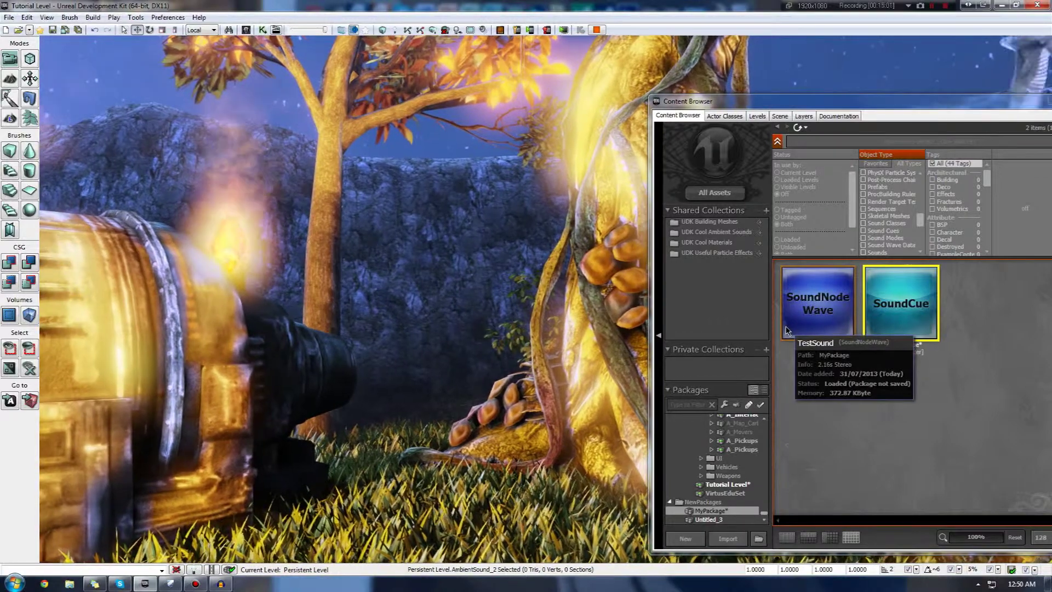
{"action": "key", "text": "Escape"}
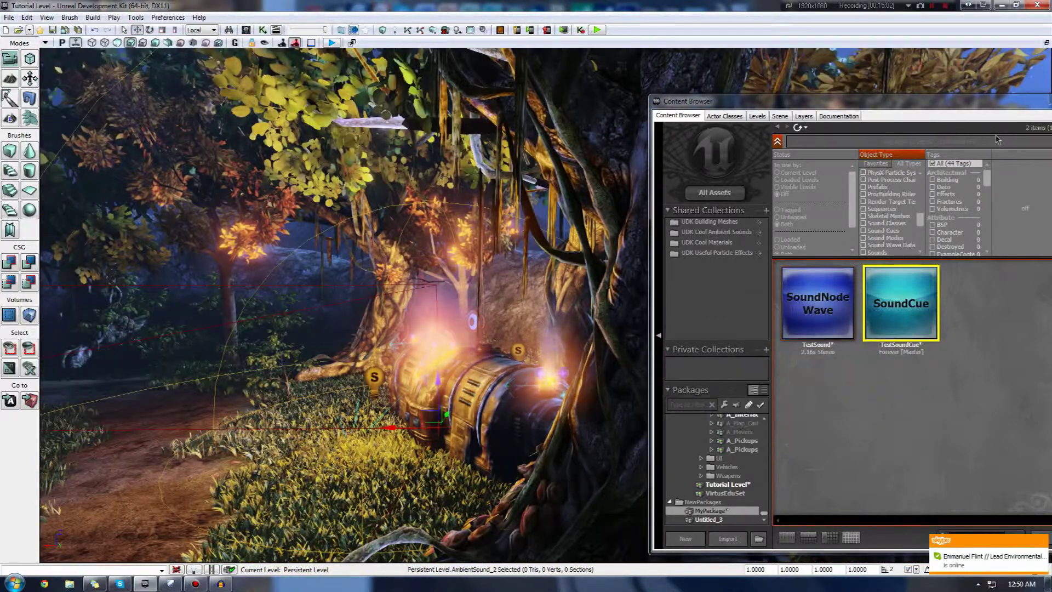
Step: Close the Content Browser and look around the generator
{"action": "left_click_drag", "start_coordinate": [988, 110], "coordinate": [855, 114]}
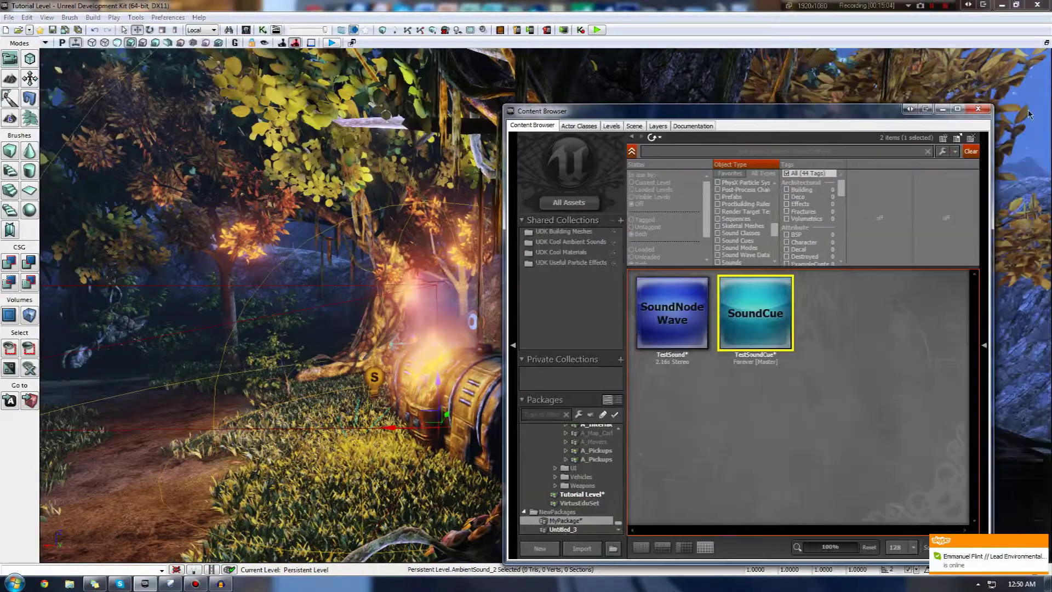
{"action": "left_click", "coordinate": [984, 108]}
{"action": "right_click_drag", "start_coordinate": [822, 220], "coordinate": [820, 220]}
{"action": "right_click_drag", "start_coordinate": [471, 296], "coordinate": [500, 325]}
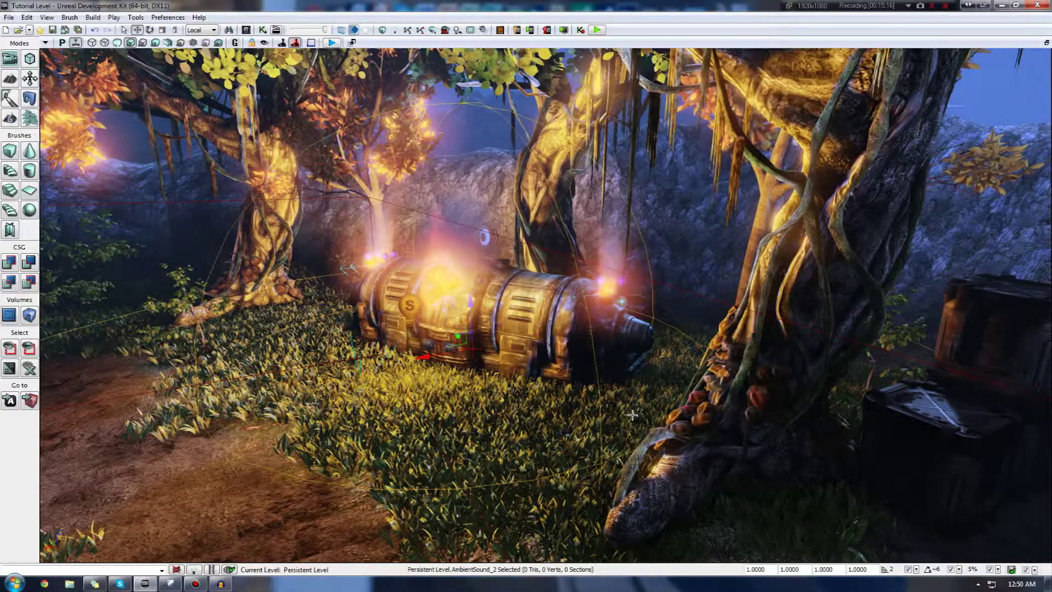
{"action": "mouse_move", "coordinate": [701, 467]}
{"action": "right_mouse_down"}
{"action": "mouse_move", "coordinate": [646, 456]}
{"action": "mouse_move", "coordinate": [675, 467]}
{"action": "mouse_move", "coordinate": [660, 472]}
{"action": "mouse_move", "coordinate": [728, 458]}
{"action": "mouse_move", "coordinate": [932, 453]}
{"action": "mouse_move", "coordinate": [1014, 455]}
{"action": "mouse_move", "coordinate": [1020, 466]}
{"action": "mouse_move", "coordinate": [773, 465]}
{"action": "right_mouse_up"}
{"action": "key", "text": "w"}
{"action": "key", "text": "s"}
{"action": "right_click_drag", "start_coordinate": [694, 467], "coordinate": [689, 412]}
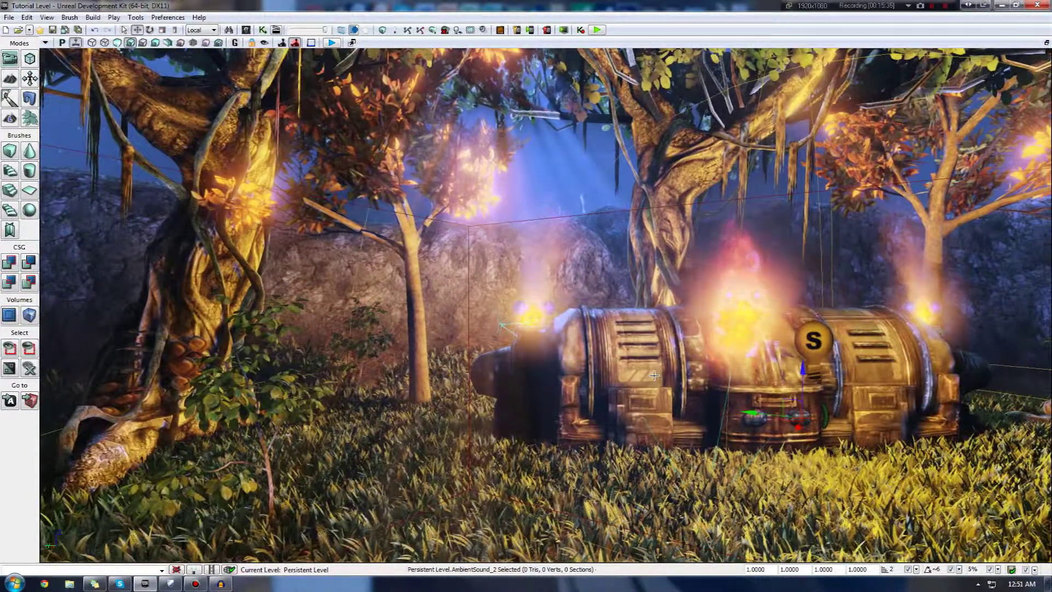
{"action": "key", "text": "d"}
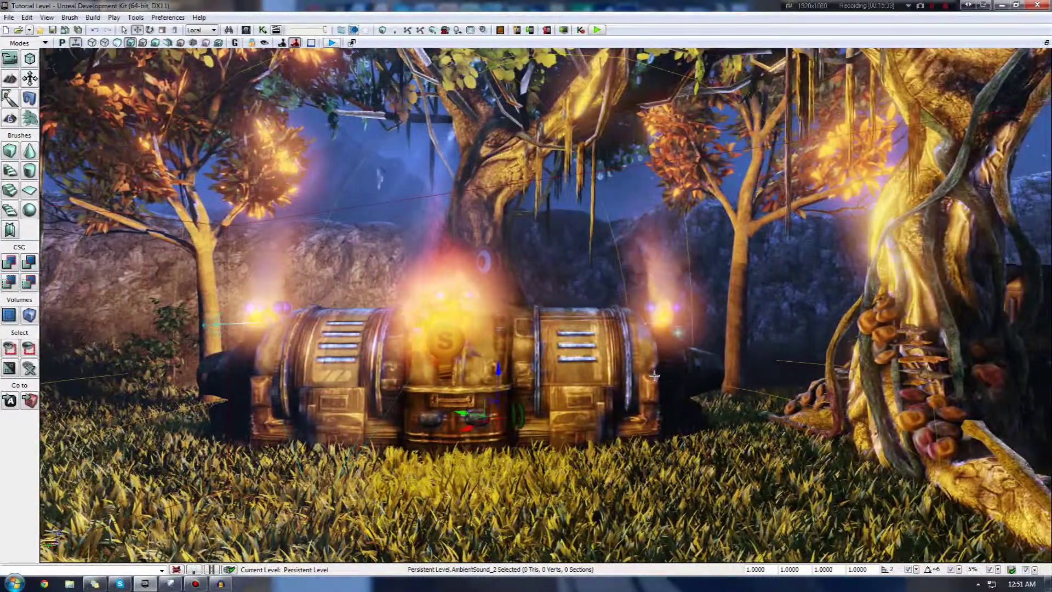
{"action": "right_click_drag", "start_coordinate": [655, 378], "coordinate": [604, 398]}
{"action": "key", "text": "w"}
{"action": "key", "text": "d"}
{"action": "key", "text": "s"}
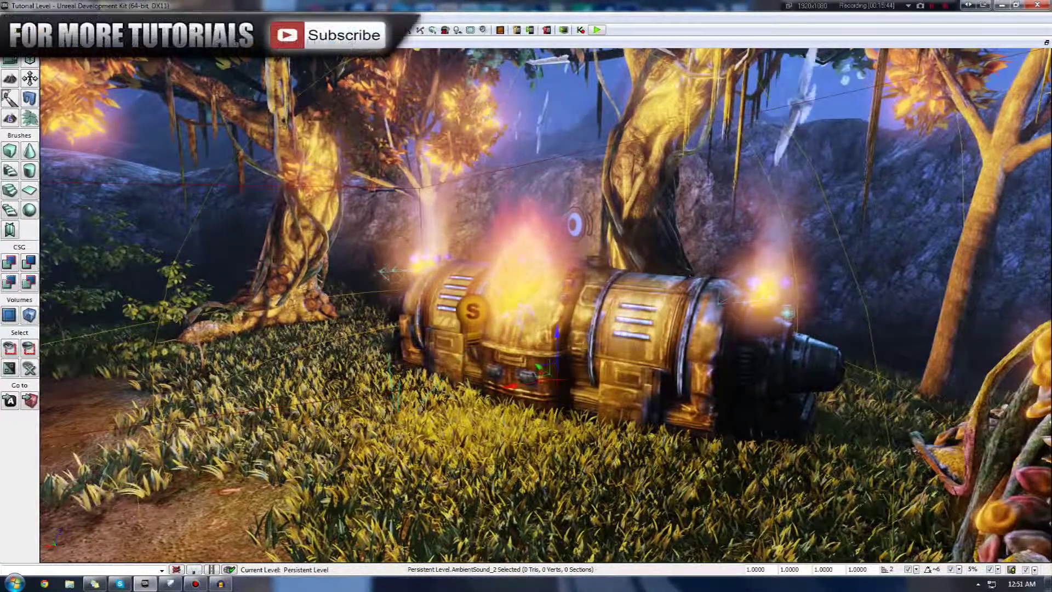